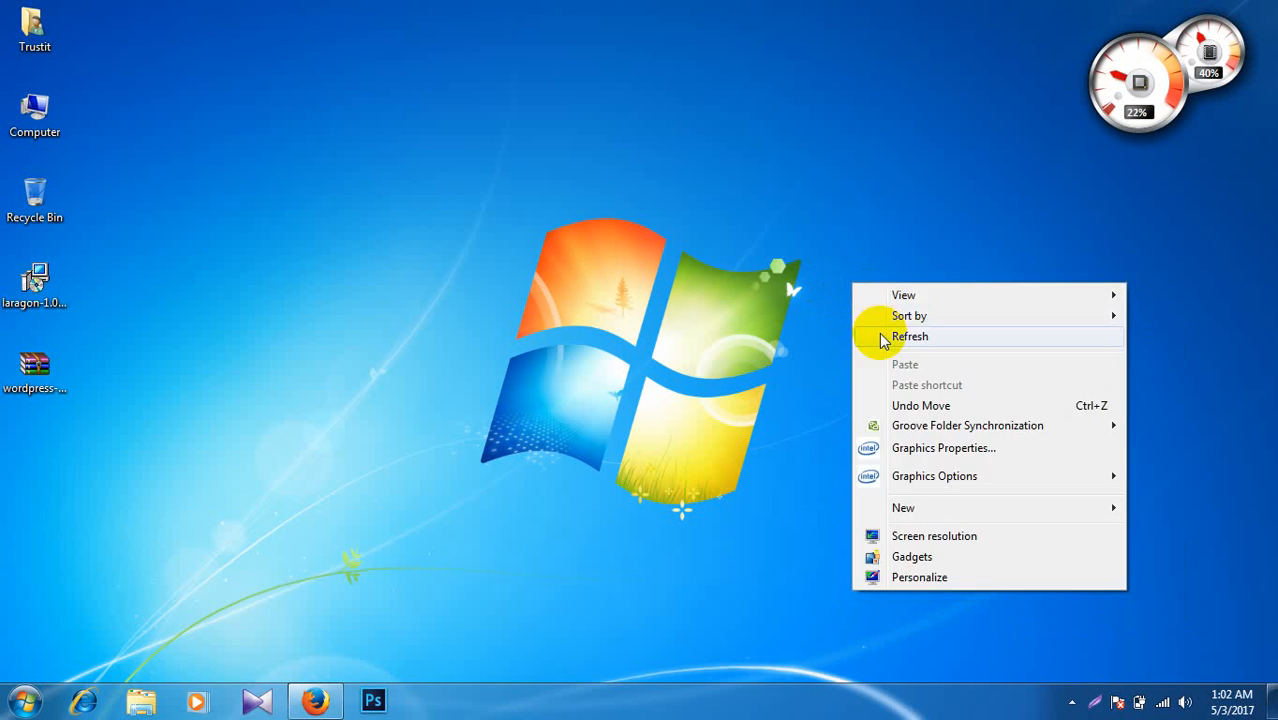
Step: Refresh the desktop repeatedly
{"action": "left_click", "coordinate": [868, 336]}
{"action": "right_click", "coordinate": [808, 266]}
{"action": "left_click", "coordinate": [860, 318]}
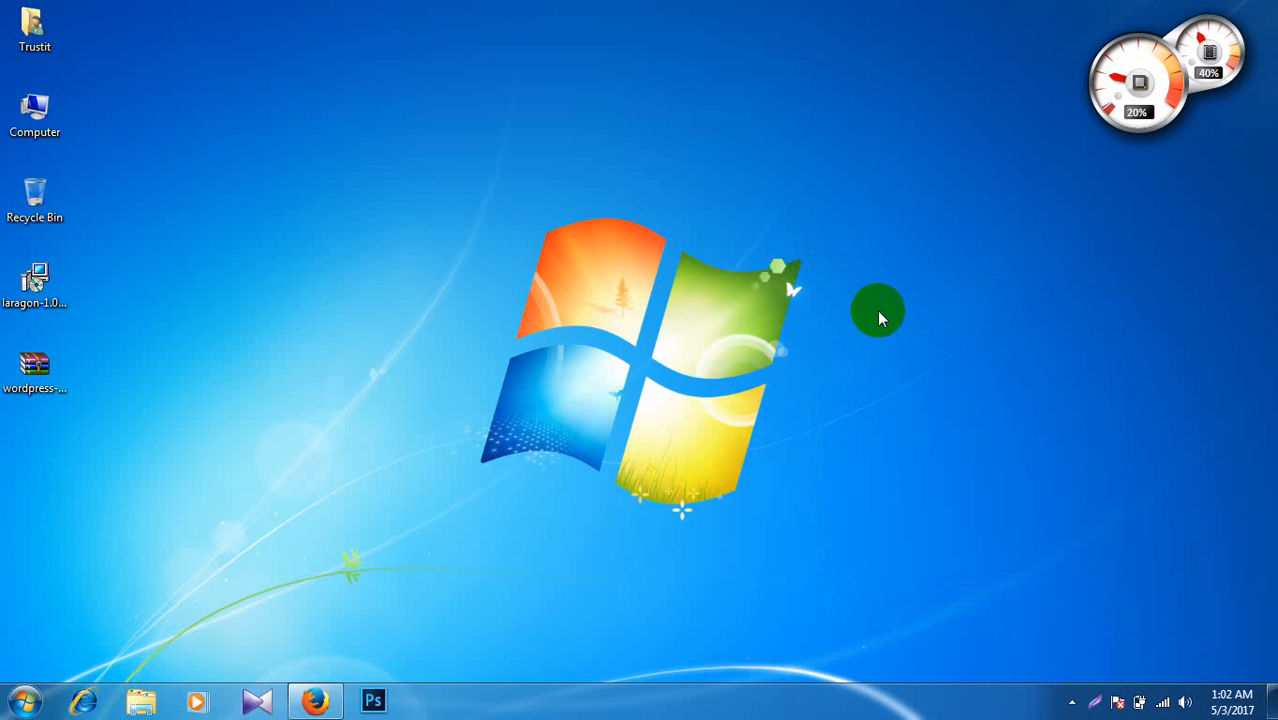
{"action": "right_click", "coordinate": [879, 313]}
{"action": "left_click", "coordinate": [919, 360]}
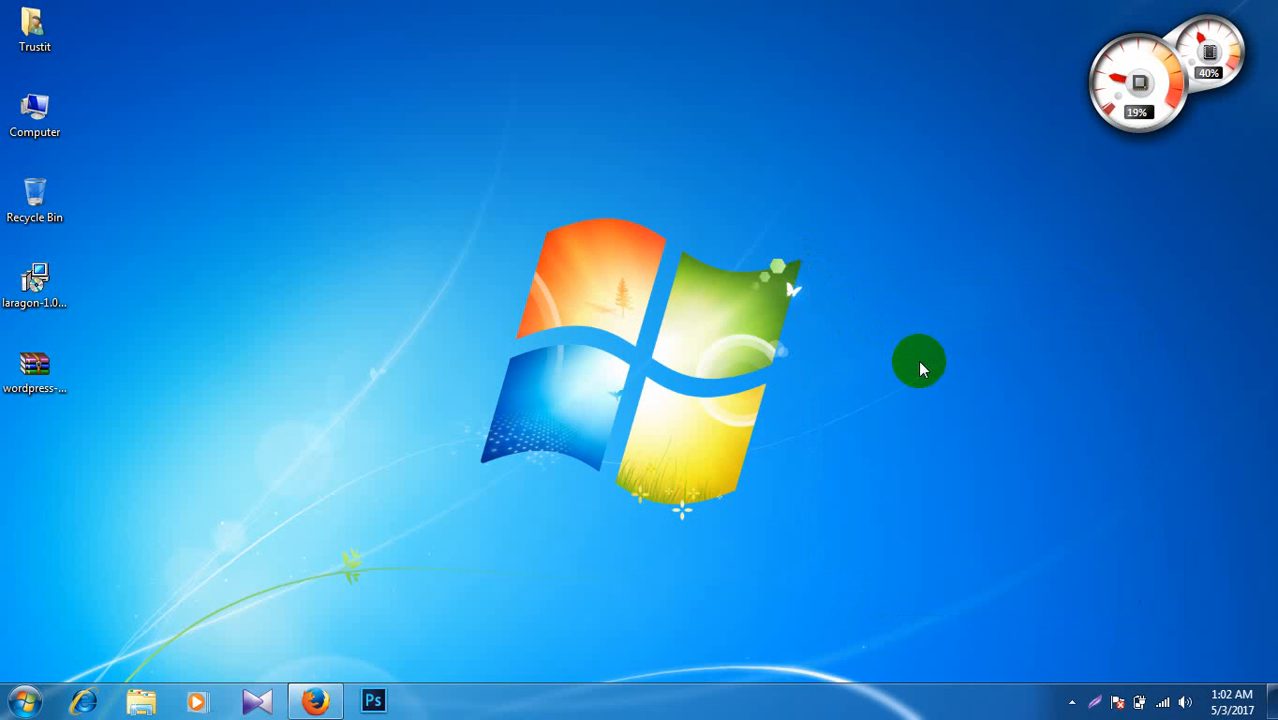
{"action": "right_click", "coordinate": [884, 341]}
{"action": "left_click", "coordinate": [928, 390]}
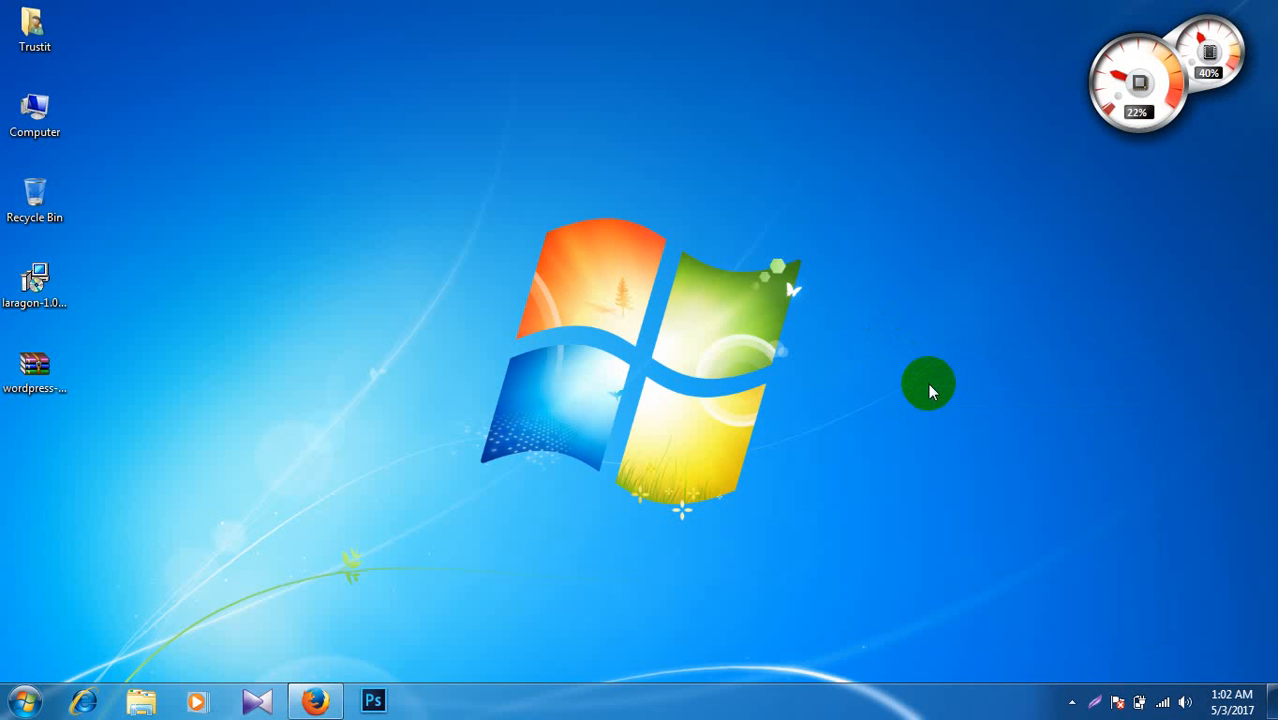
{"action": "right_click", "coordinate": [894, 340]}
{"action": "left_click", "coordinate": [924, 385]}
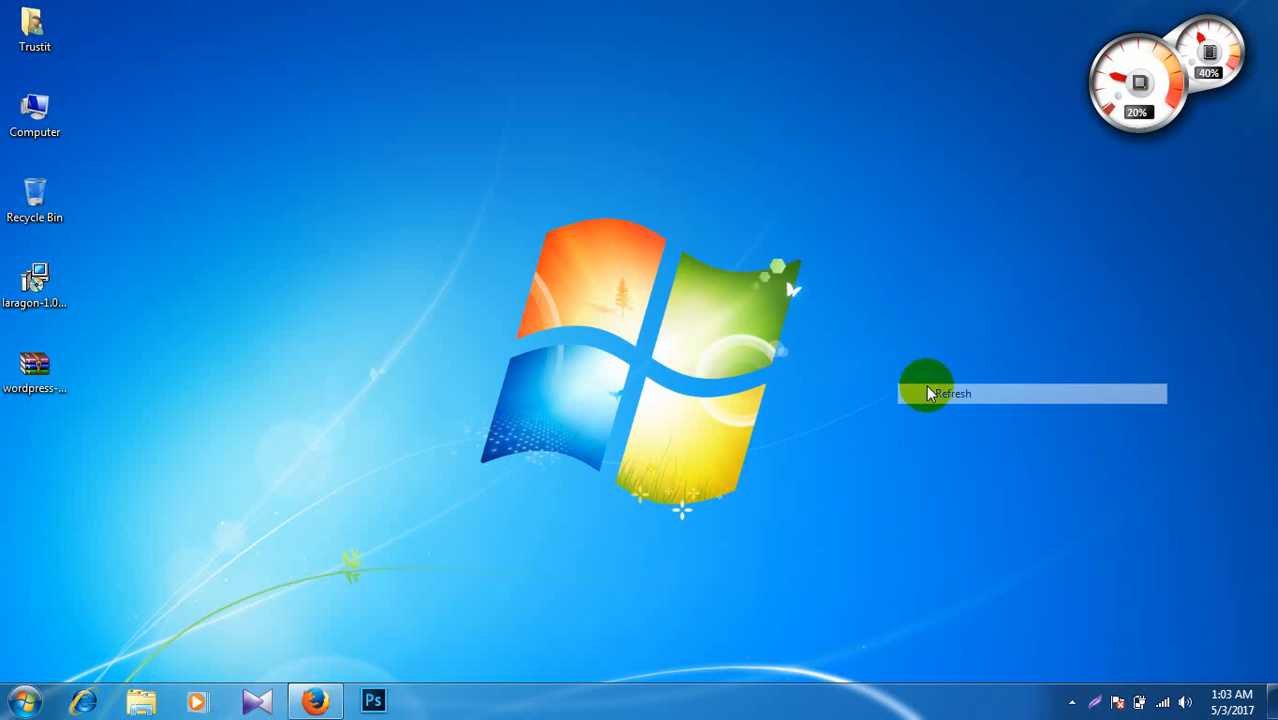
{"action": "right_click", "coordinate": [897, 373]}
{"action": "left_click", "coordinate": [931, 414]}
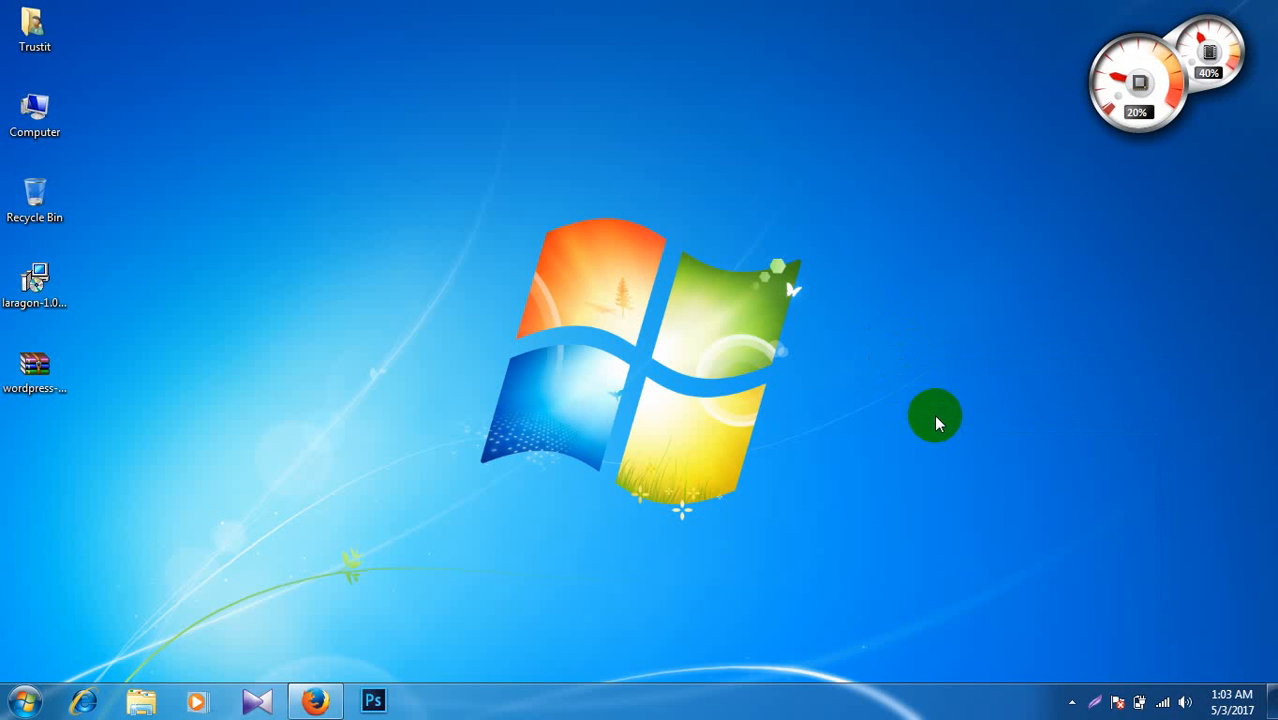
{"action": "right_click", "coordinate": [875, 325]}
{"action": "left_click", "coordinate": [913, 378]}
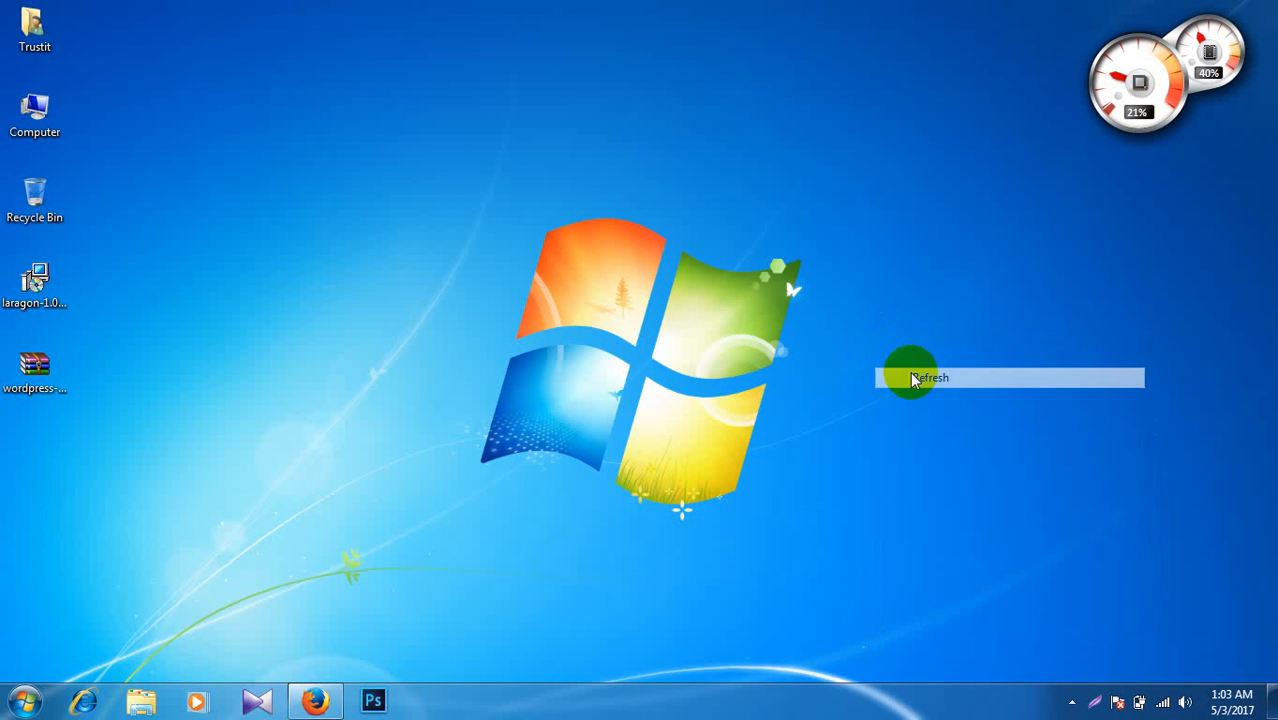
{"action": "right_click", "coordinate": [903, 346]}
{"action": "left_click", "coordinate": [925, 400]}
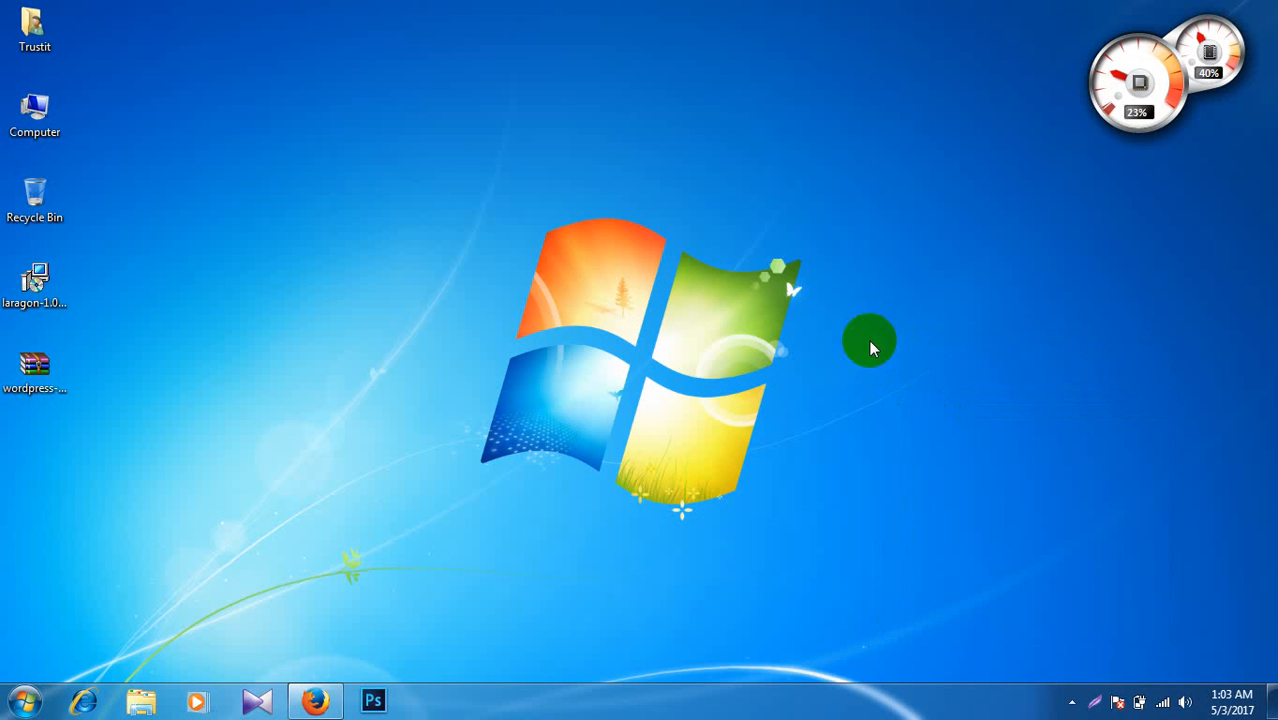
{"action": "right_click", "coordinate": [868, 335]}
{"action": "left_click", "coordinate": [910, 382]}
{"action": "right_click", "coordinate": [840, 323]}
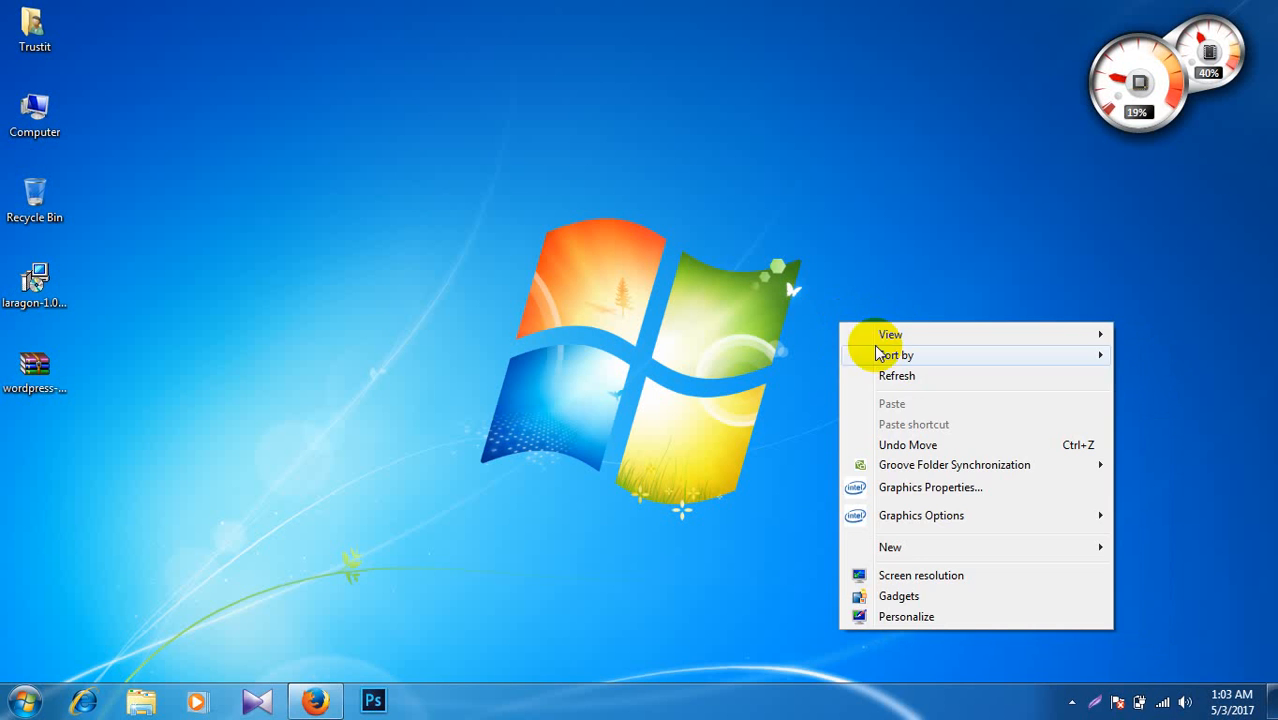
{"action": "left_click", "coordinate": [890, 374]}
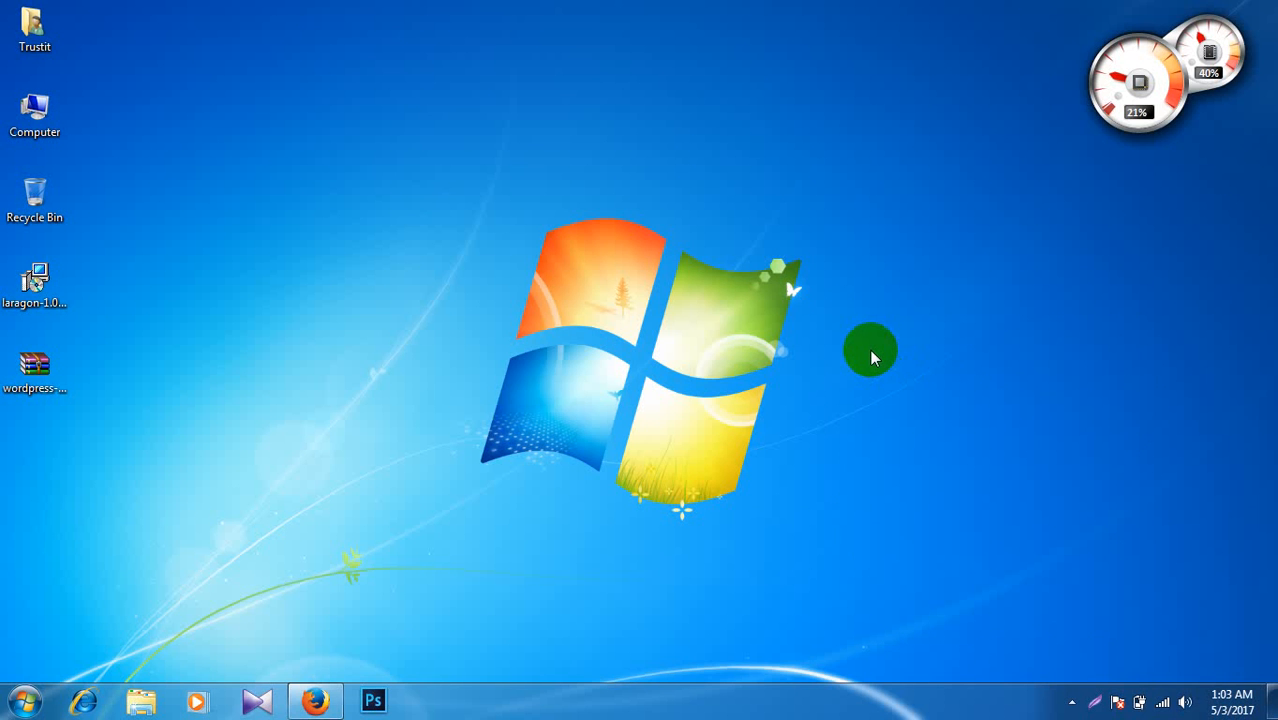
{"action": "right_click", "coordinate": [870, 349]}
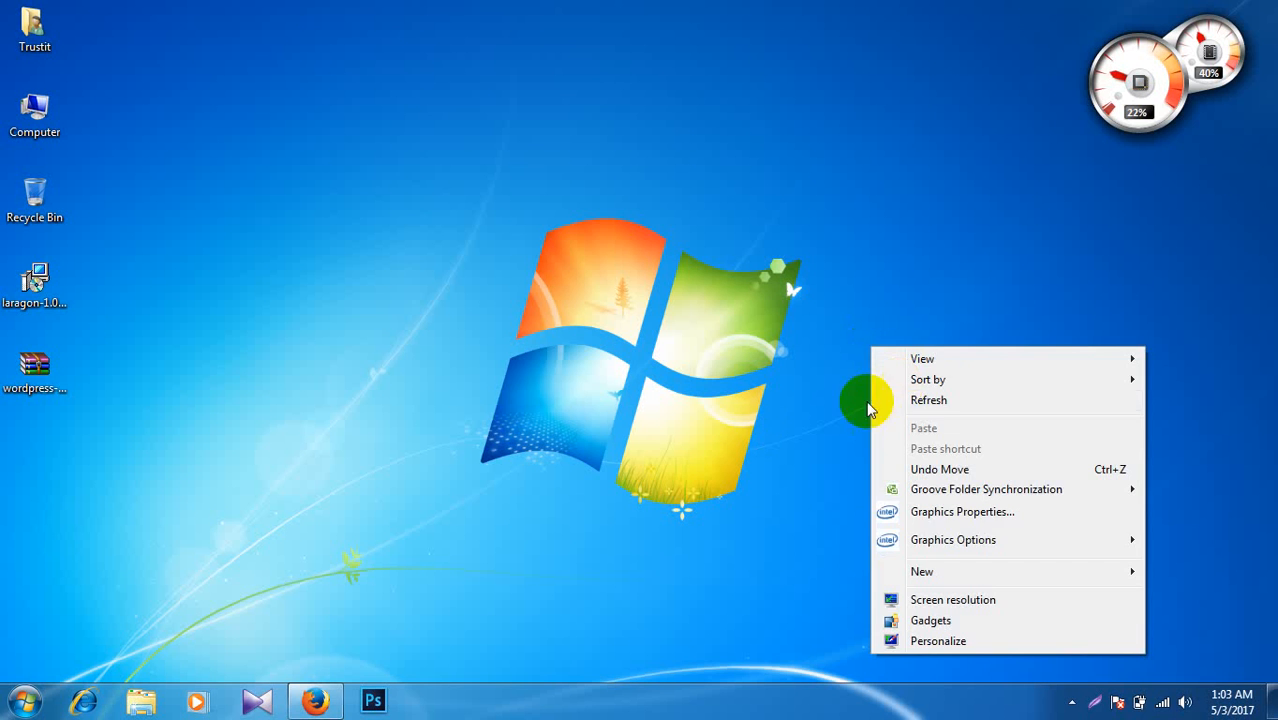
{"action": "left_click", "coordinate": [984, 395]}
{"action": "right_click", "coordinate": [865, 321]}
{"action": "left_click", "coordinate": [903, 376]}
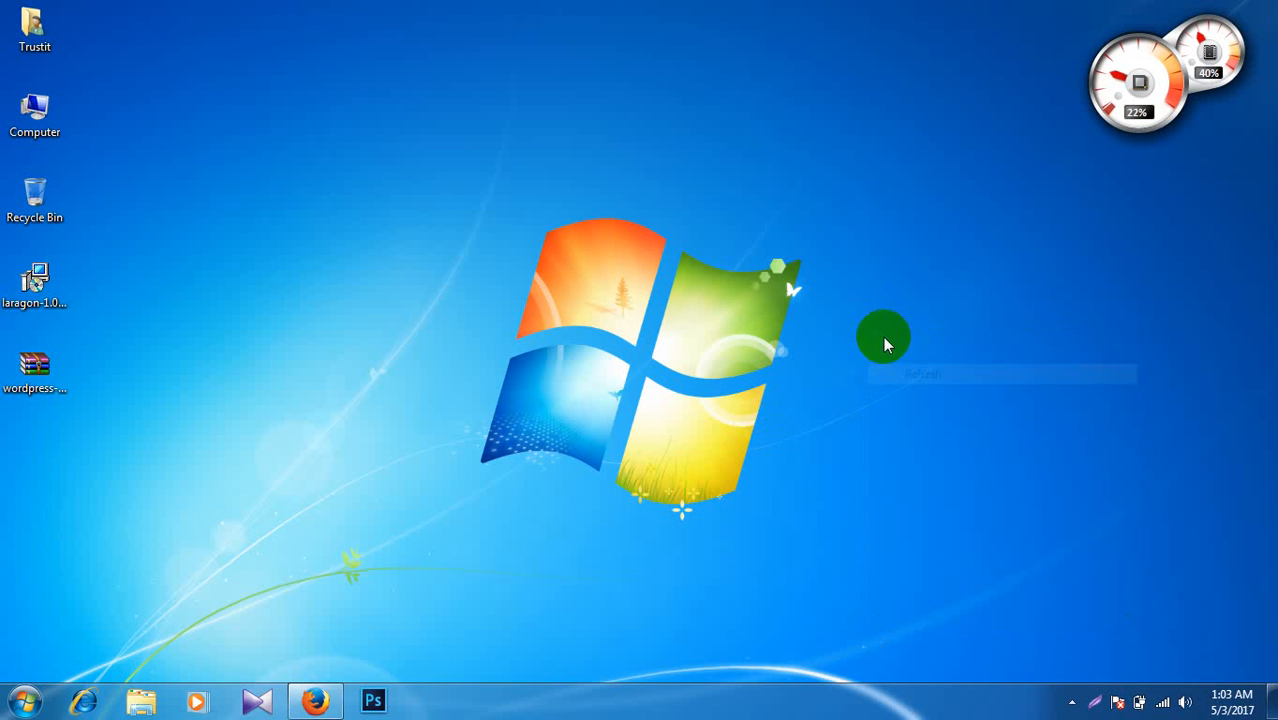
{"action": "right_click", "coordinate": [873, 292]}
{"action": "left_click", "coordinate": [899, 346]}
{"action": "right_click", "coordinate": [855, 306]}
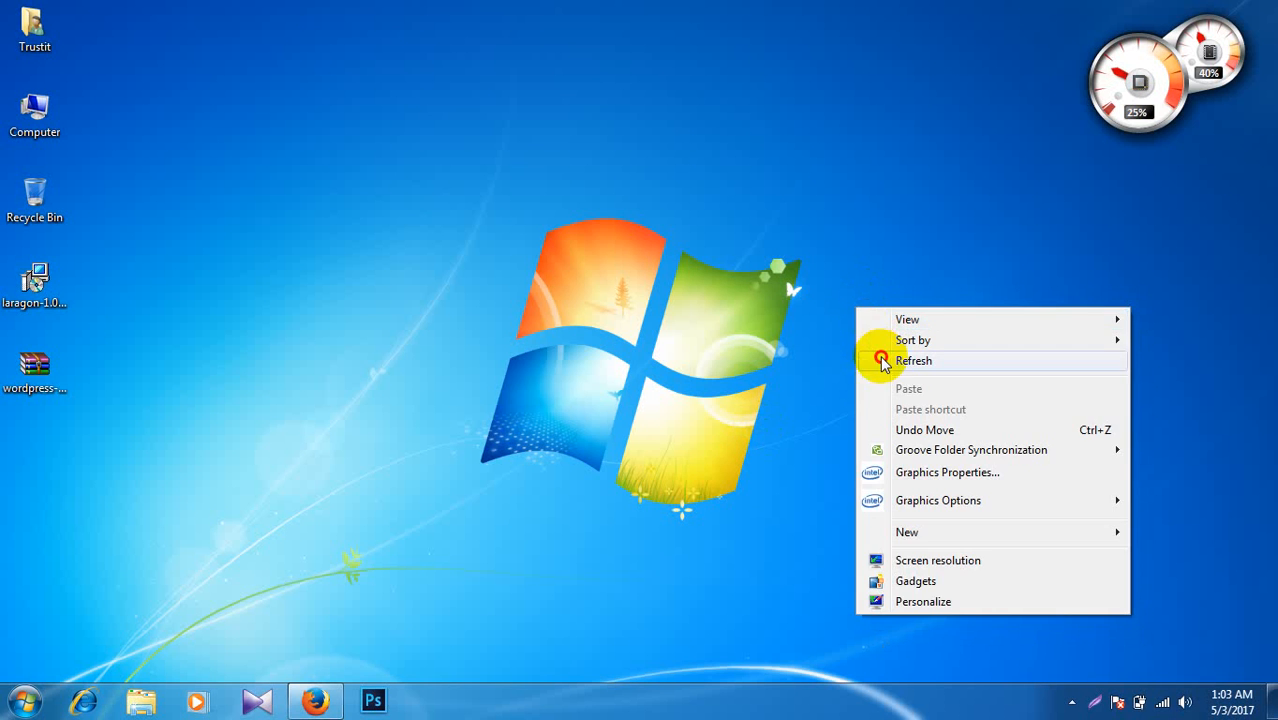
{"action": "left_click", "coordinate": [880, 356]}
Step: Select the Laragon installer and the WordPress zip on the desktop, refreshing it several times
{"action": "left_click", "coordinate": [38, 285]}
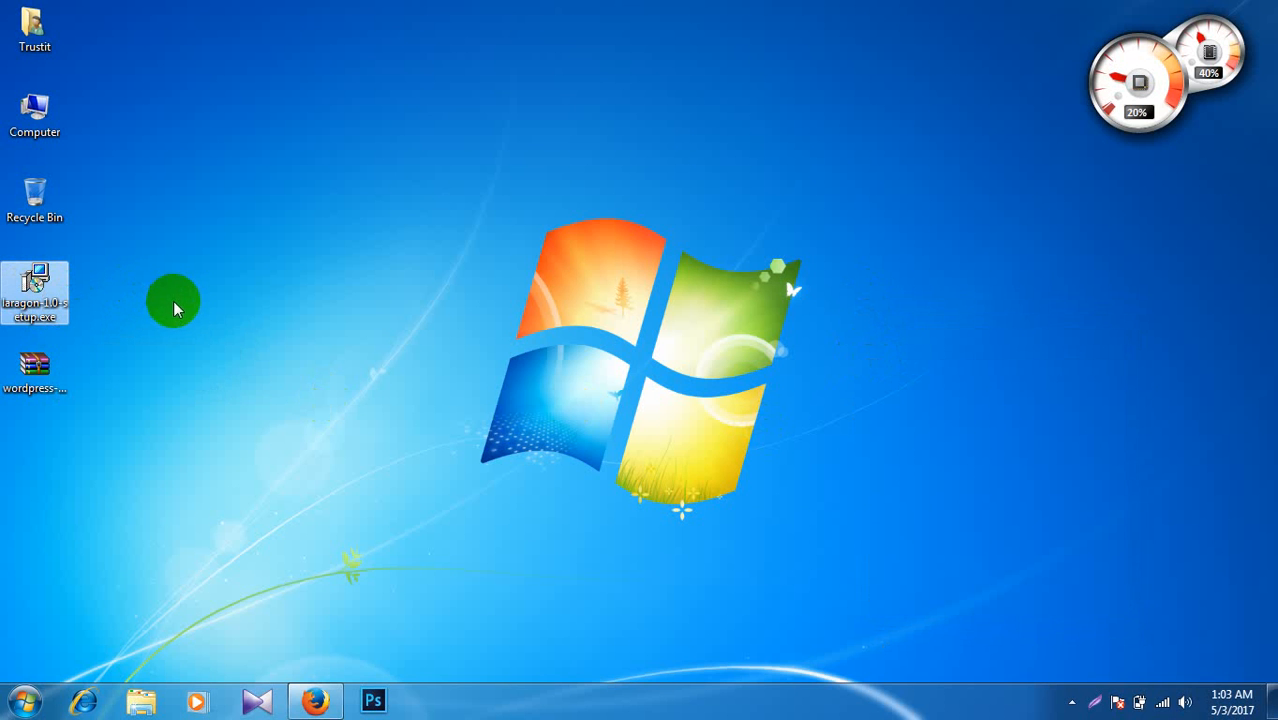
{"action": "left_click", "coordinate": [55, 372]}
{"action": "right_click", "coordinate": [232, 293]}
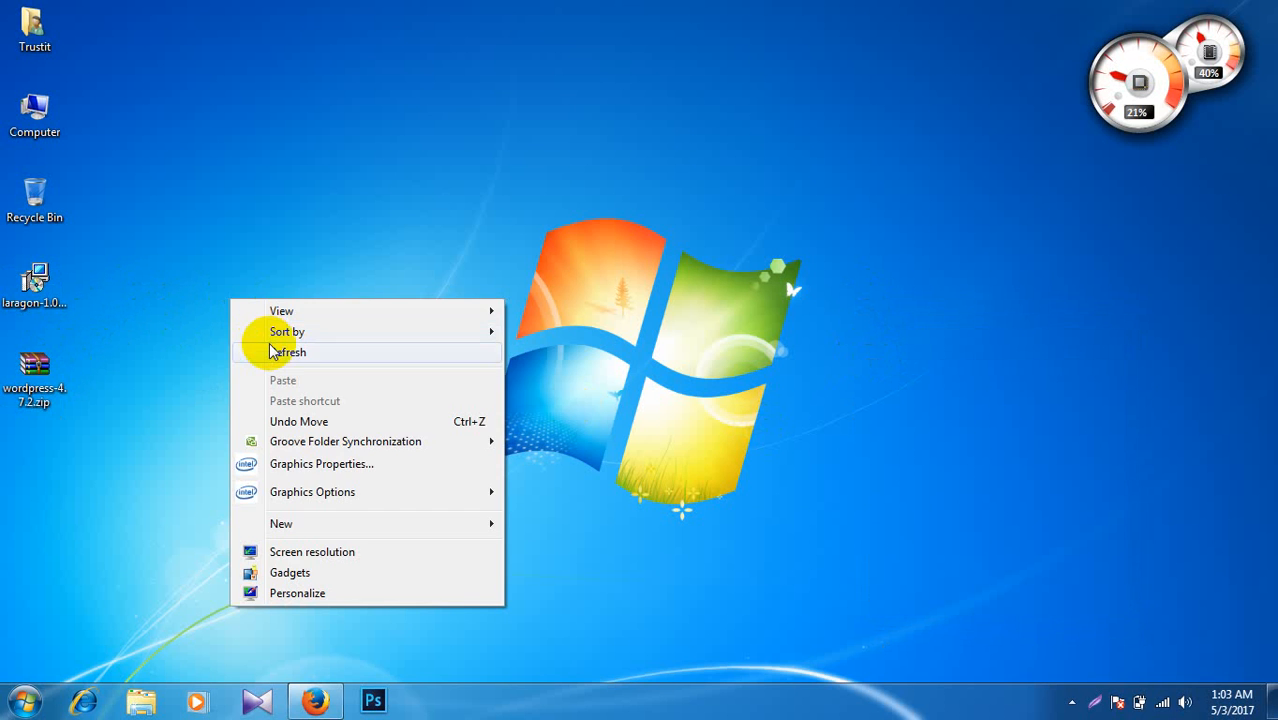
{"action": "left_click", "coordinate": [268, 347]}
{"action": "right_click", "coordinate": [246, 329]}
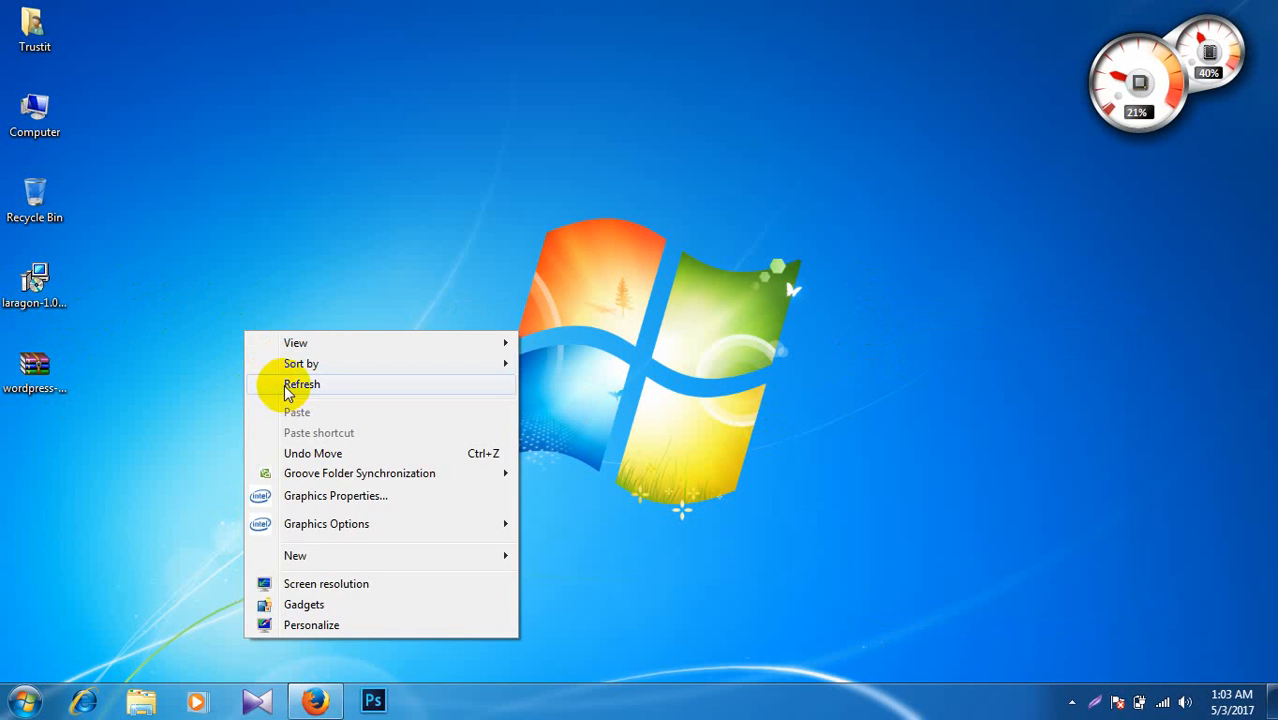
{"action": "left_click", "coordinate": [285, 381]}
{"action": "right_click", "coordinate": [236, 313]}
{"action": "left_click", "coordinate": [289, 369]}
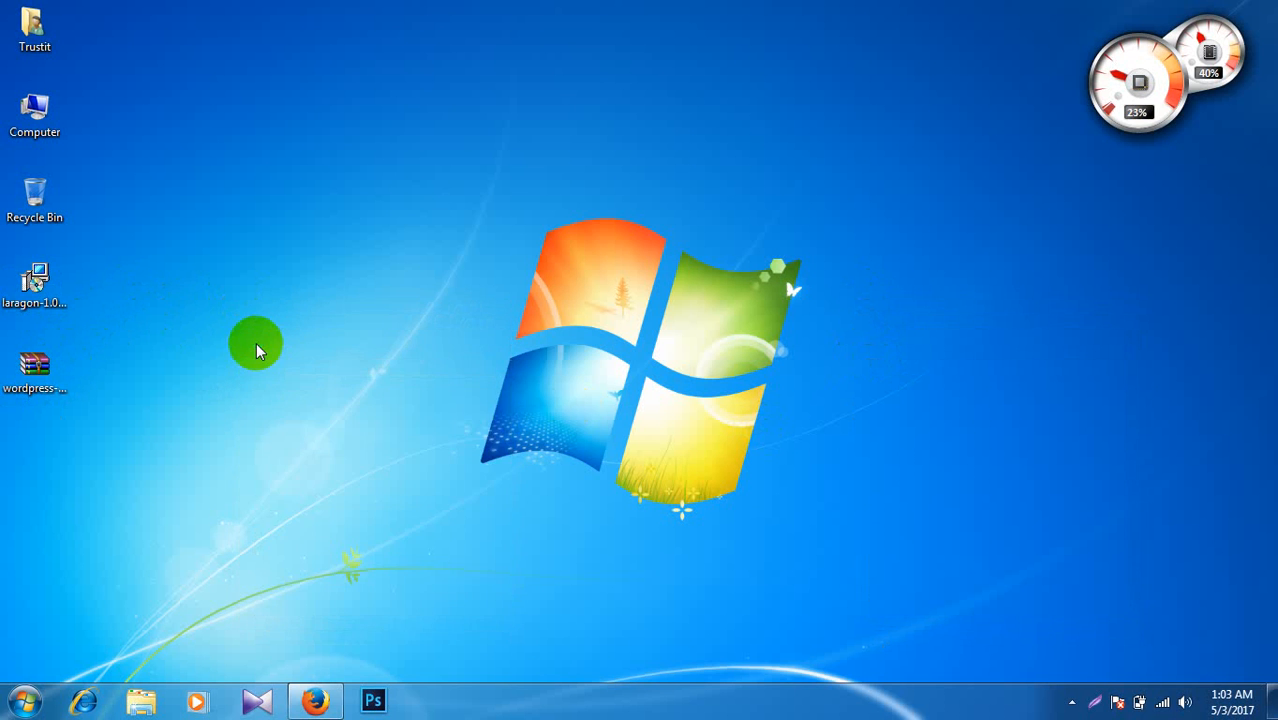
{"action": "right_click", "coordinate": [257, 345]}
{"action": "left_click", "coordinate": [296, 399]}
{"action": "right_click", "coordinate": [274, 331]}
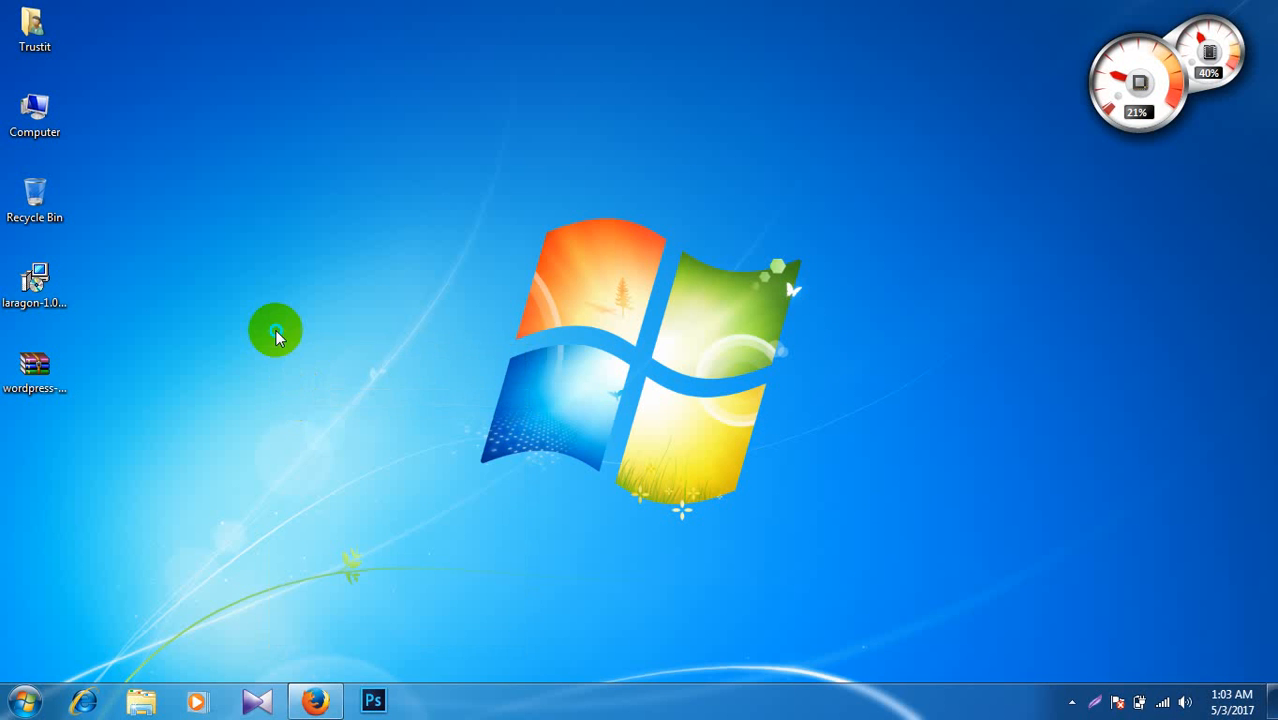
{"action": "left_click", "coordinate": [354, 385]}
{"action": "right_click", "coordinate": [309, 347]}
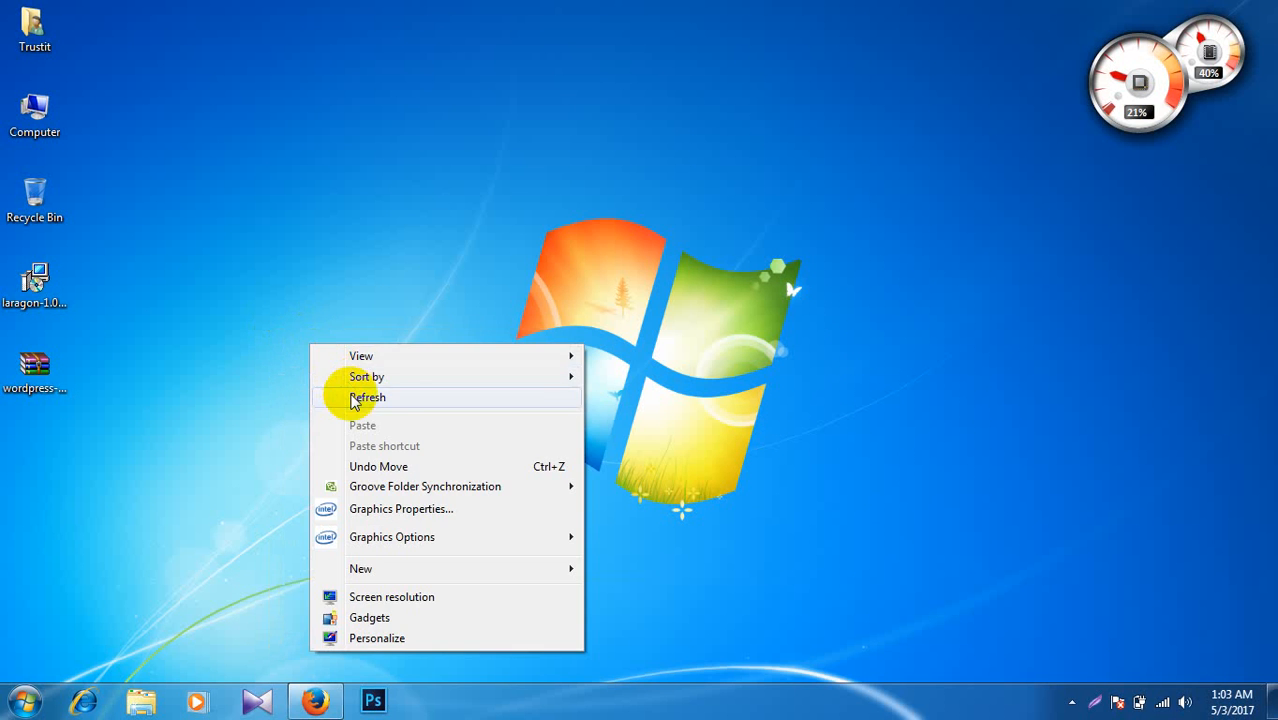
{"action": "left_click", "coordinate": [352, 397]}
{"action": "right_click", "coordinate": [318, 342]}
{"action": "left_click", "coordinate": [367, 409]}
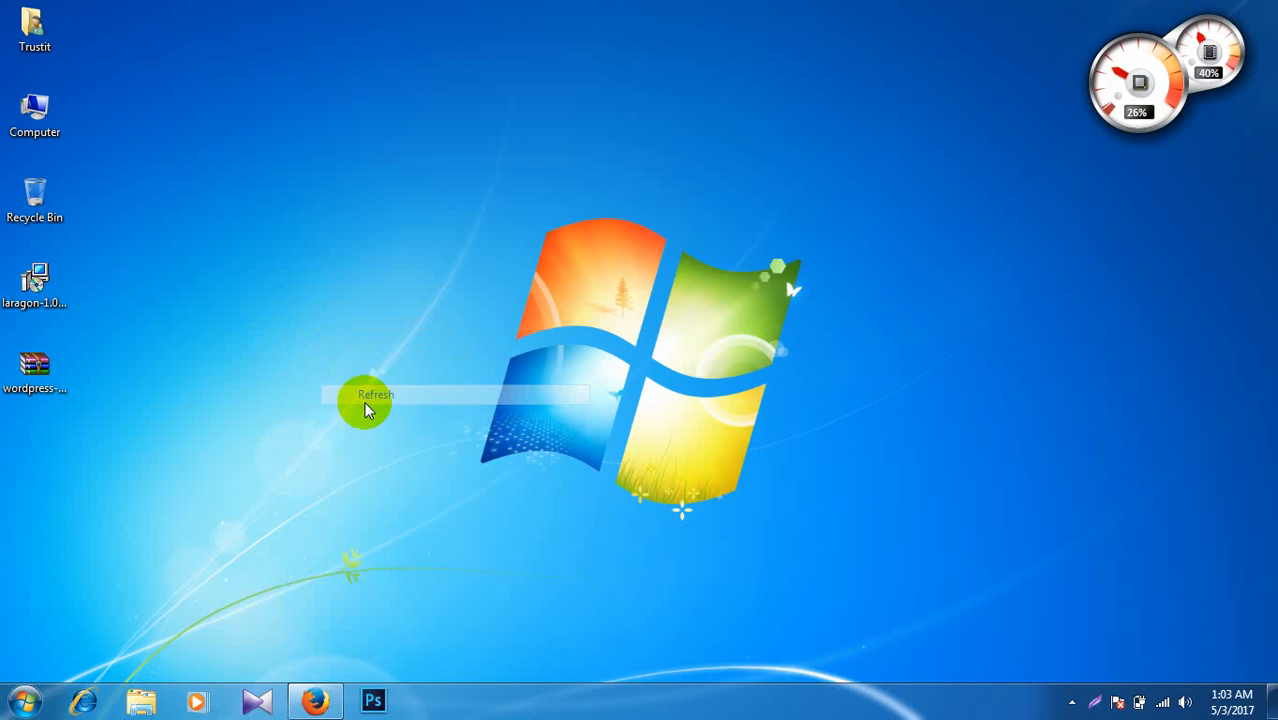
{"action": "right_click", "coordinate": [329, 347]}
{"action": "left_click", "coordinate": [366, 406]}
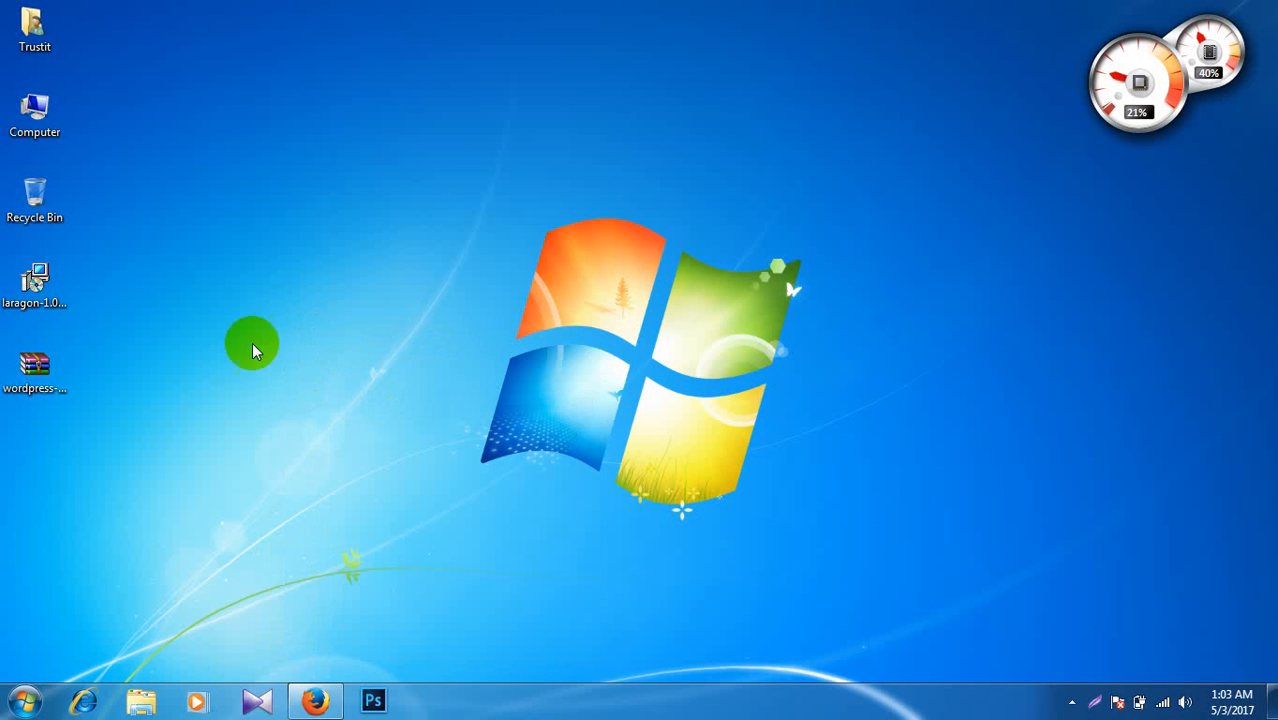
{"action": "left_click", "coordinate": [40, 375]}
{"action": "right_click", "coordinate": [440, 264]}
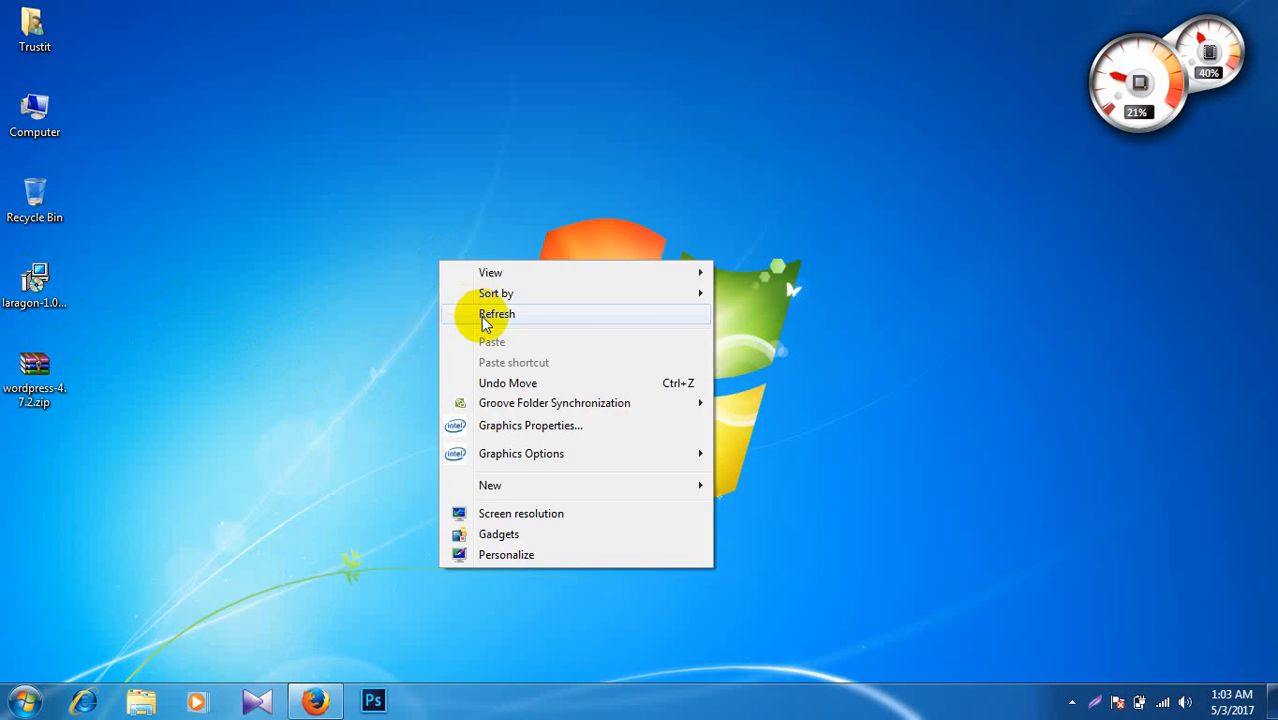
{"action": "left_click", "coordinate": [482, 316]}
{"action": "right_click", "coordinate": [419, 262]}
{"action": "left_click", "coordinate": [460, 312]}
{"action": "right_click", "coordinate": [420, 265]}
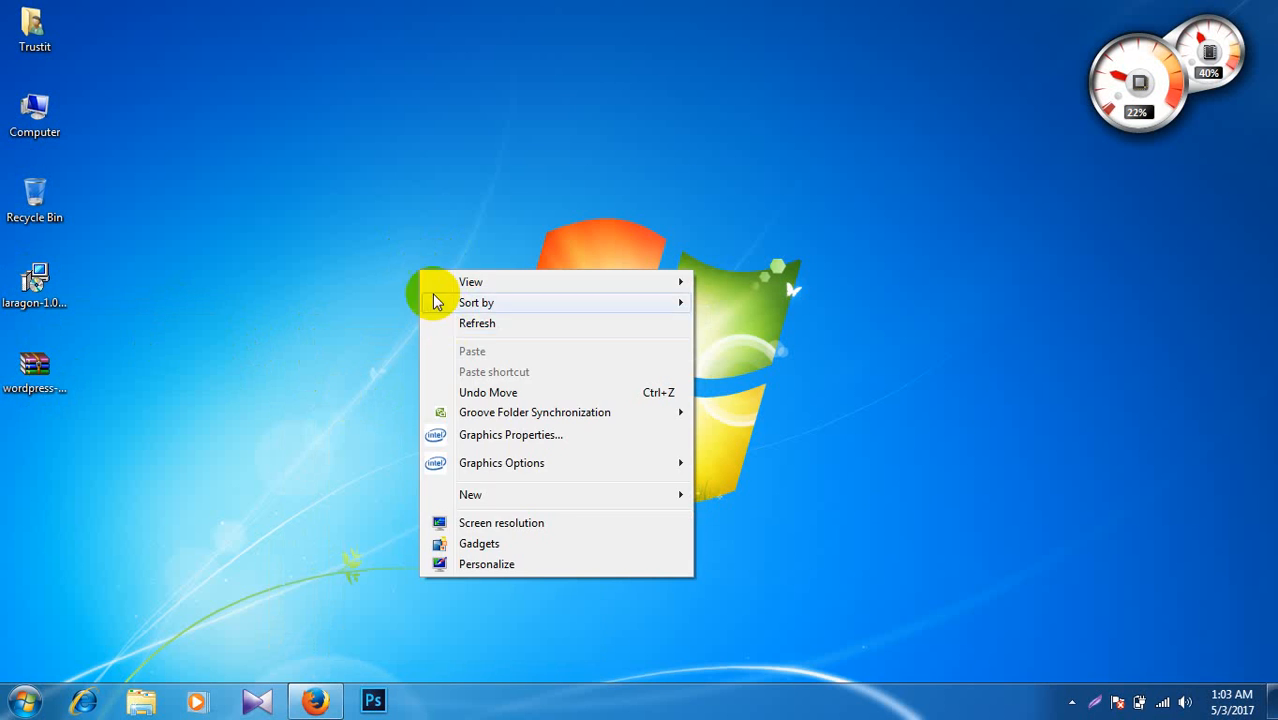
{"action": "left_click", "coordinate": [448, 320]}
{"action": "right_click", "coordinate": [340, 277]}
{"action": "left_click", "coordinate": [385, 322]}
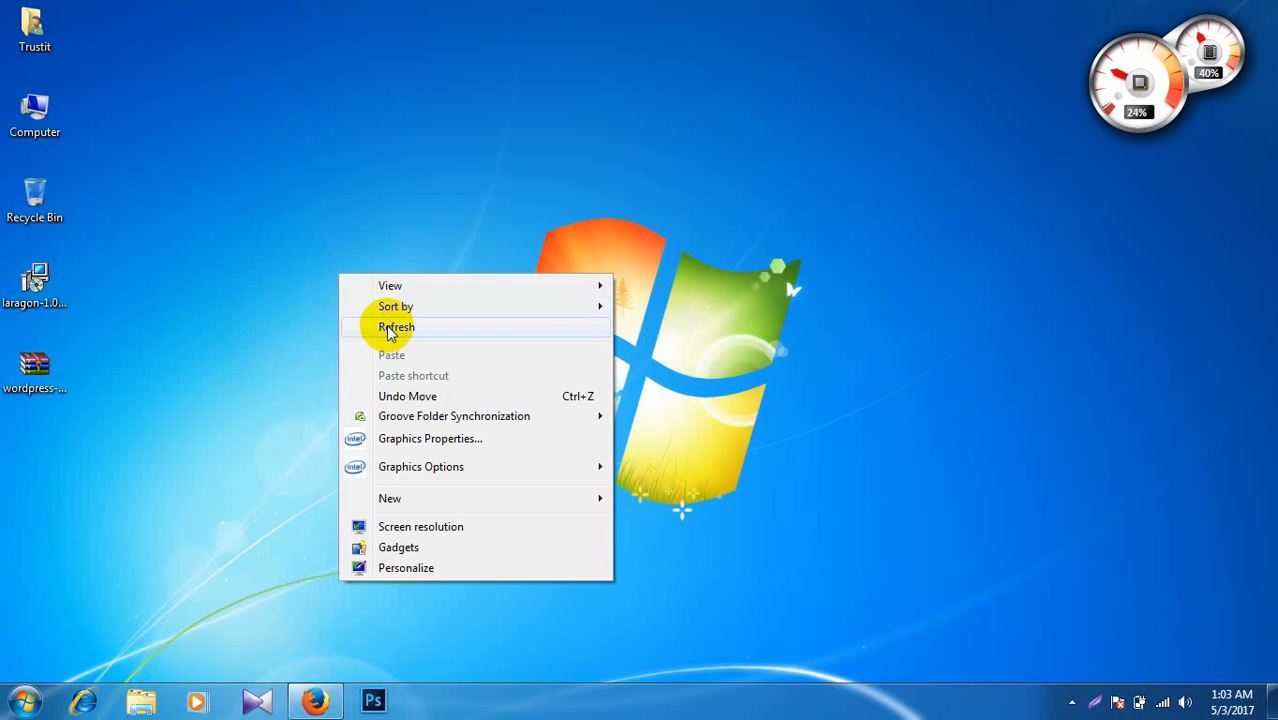
Step: Run the Laragon installer into C:\laragon with Auto create virtual hosts enabled and start installing
{"action": "left_click", "coordinate": [45, 290]}
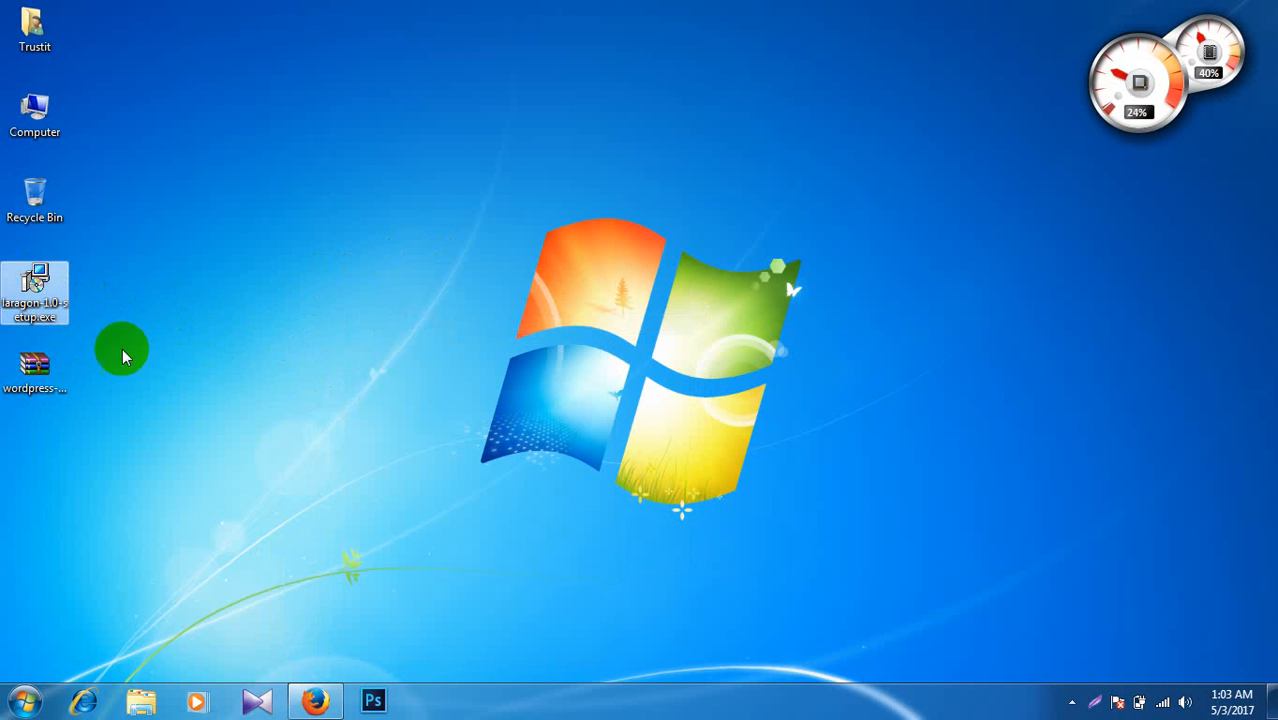
{"action": "double_click", "coordinate": [52, 289]}
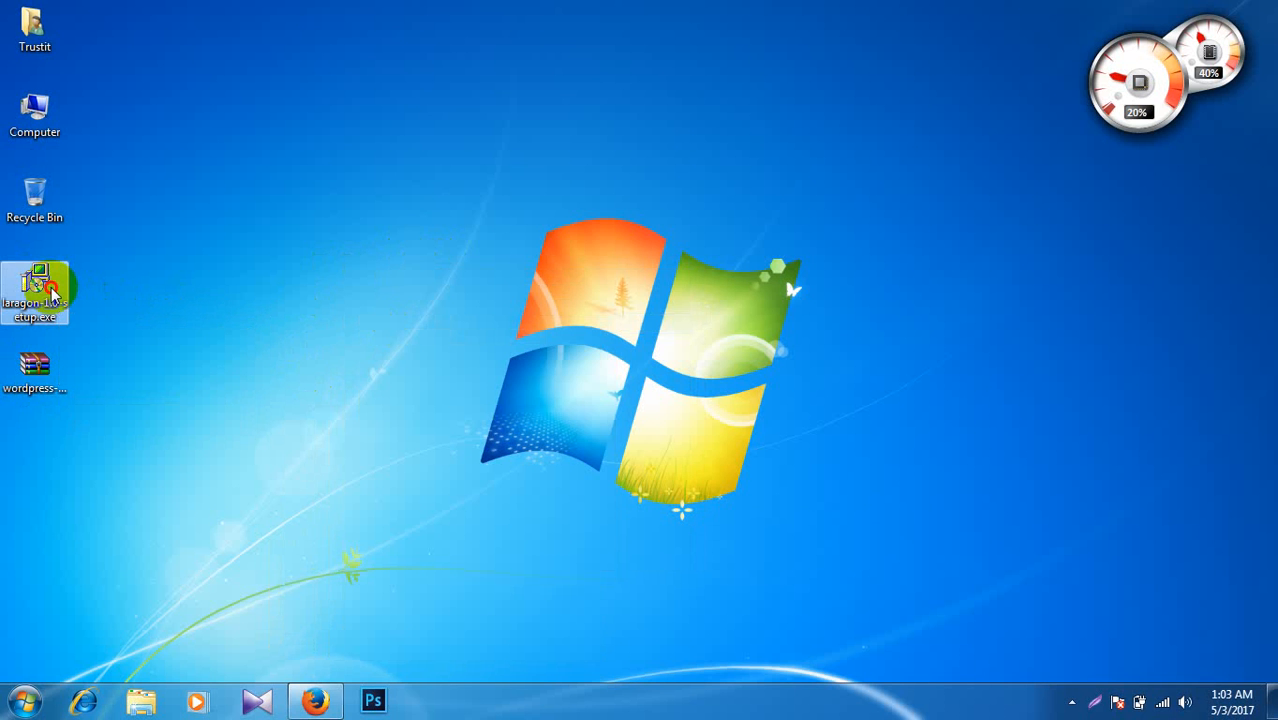
{"action": "right_click", "coordinate": [338, 247]}
{"action": "left_click", "coordinate": [431, 301]}
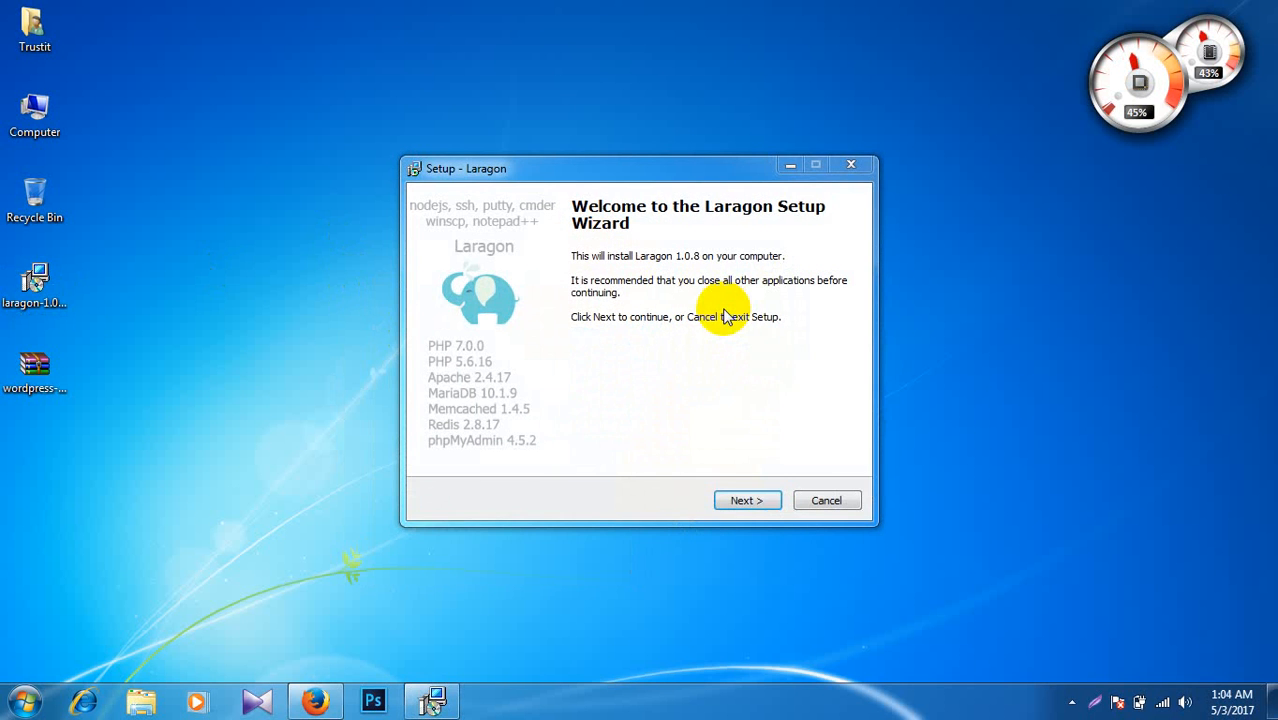
{"action": "left_click", "coordinate": [747, 501]}
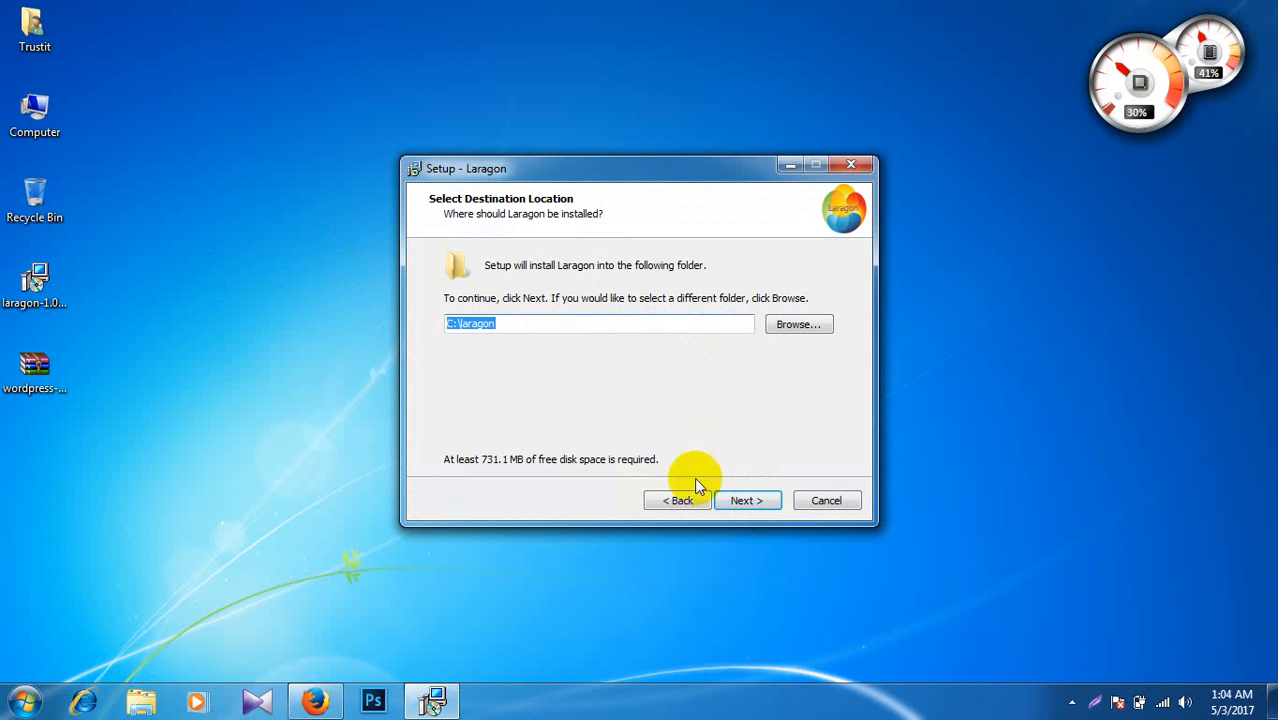
{"action": "left_click", "coordinate": [742, 494]}
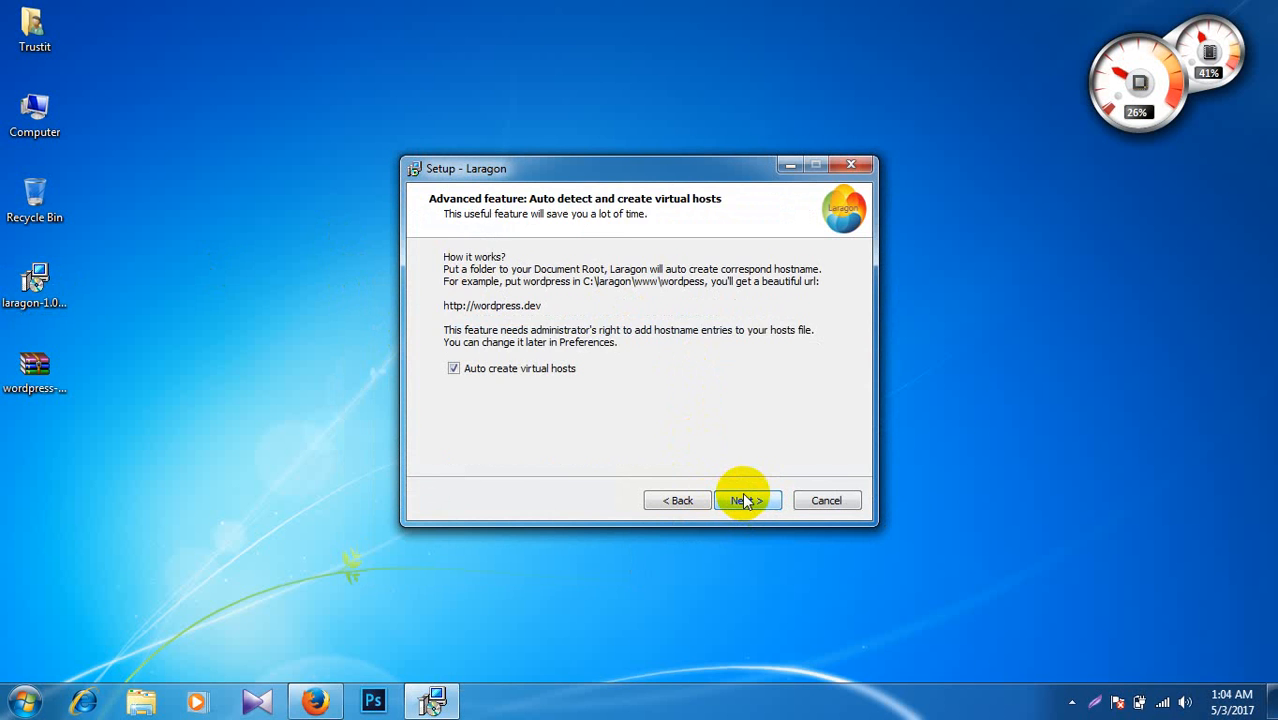
{"action": "left_click", "coordinate": [742, 492]}
{"action": "left_click", "coordinate": [742, 492]}
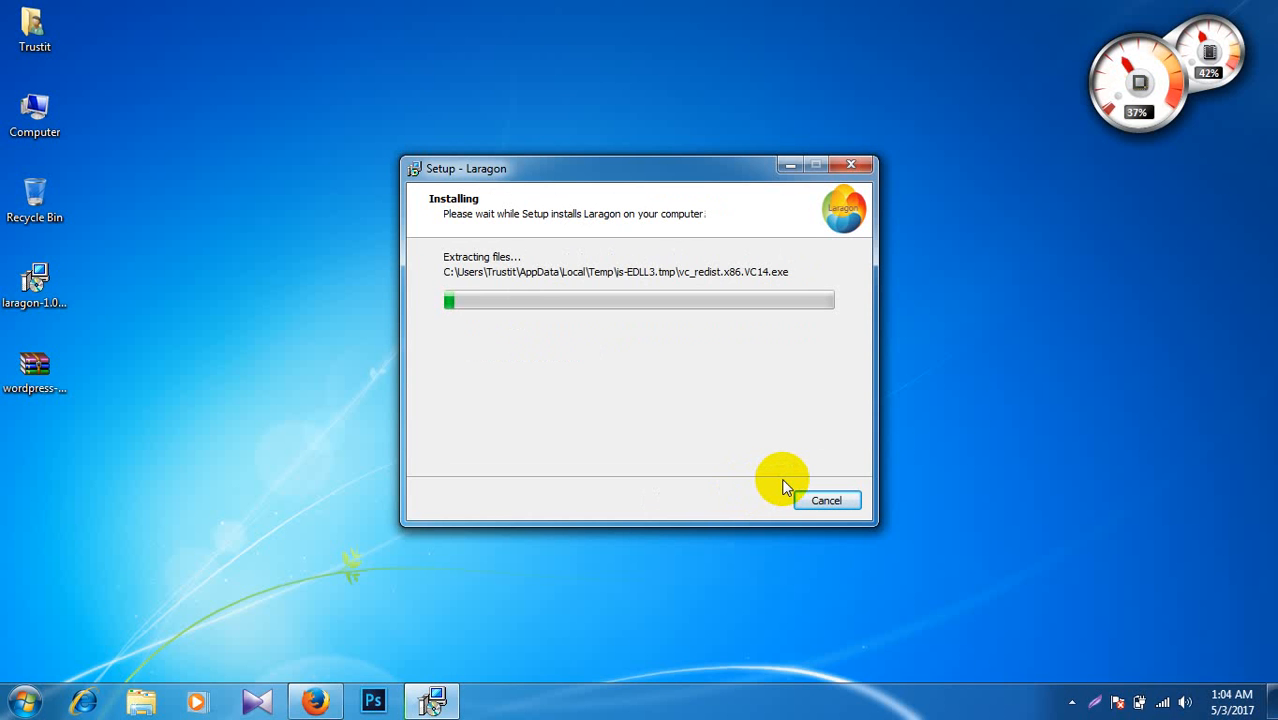
Step: Keep refreshing the desktop while Laragon extracts until 'It's almost done' and the shortcut appear
{"action": "right_click", "coordinate": [243, 346]}
{"action": "left_click", "coordinate": [290, 395]}
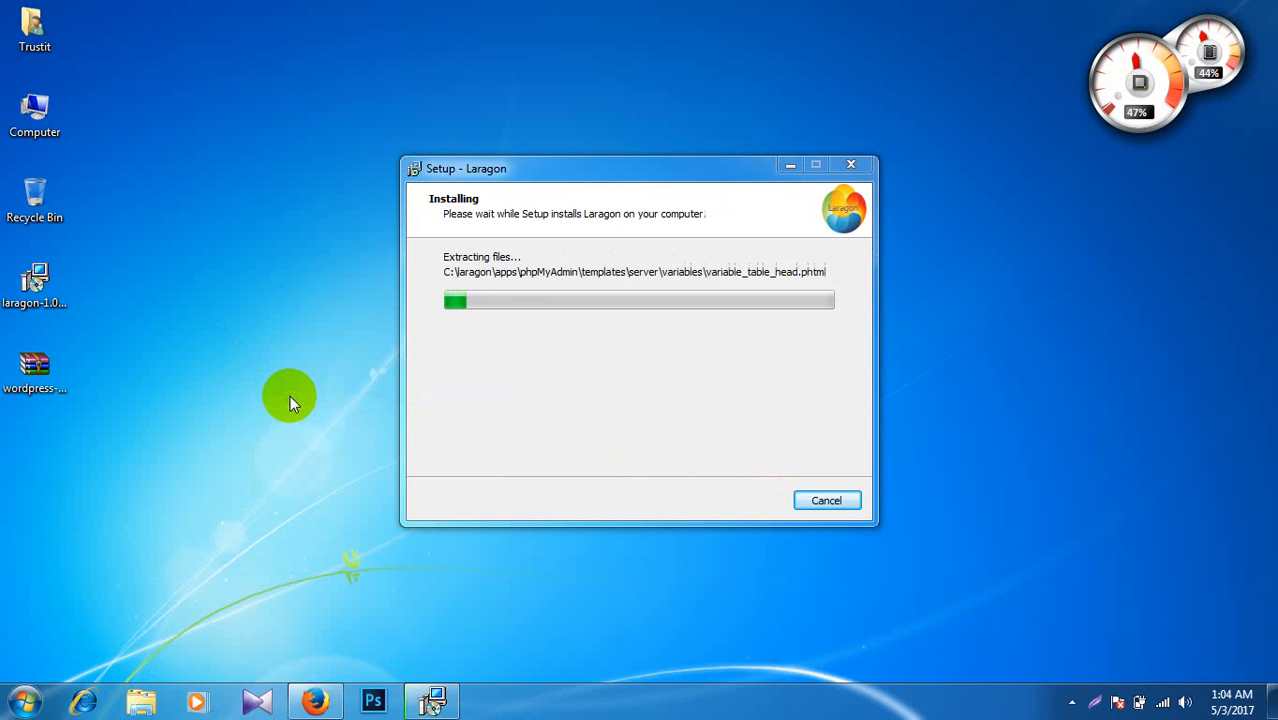
{"action": "right_click", "coordinate": [221, 366]}
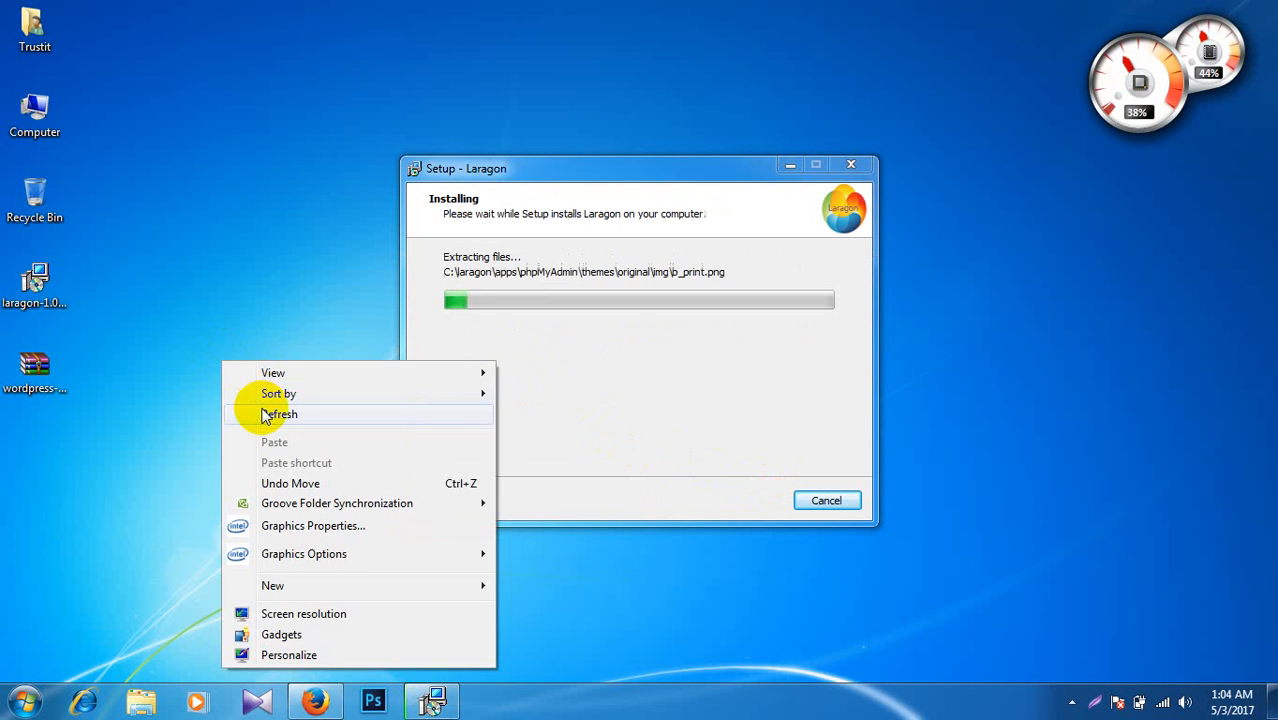
{"action": "left_click", "coordinate": [264, 413]}
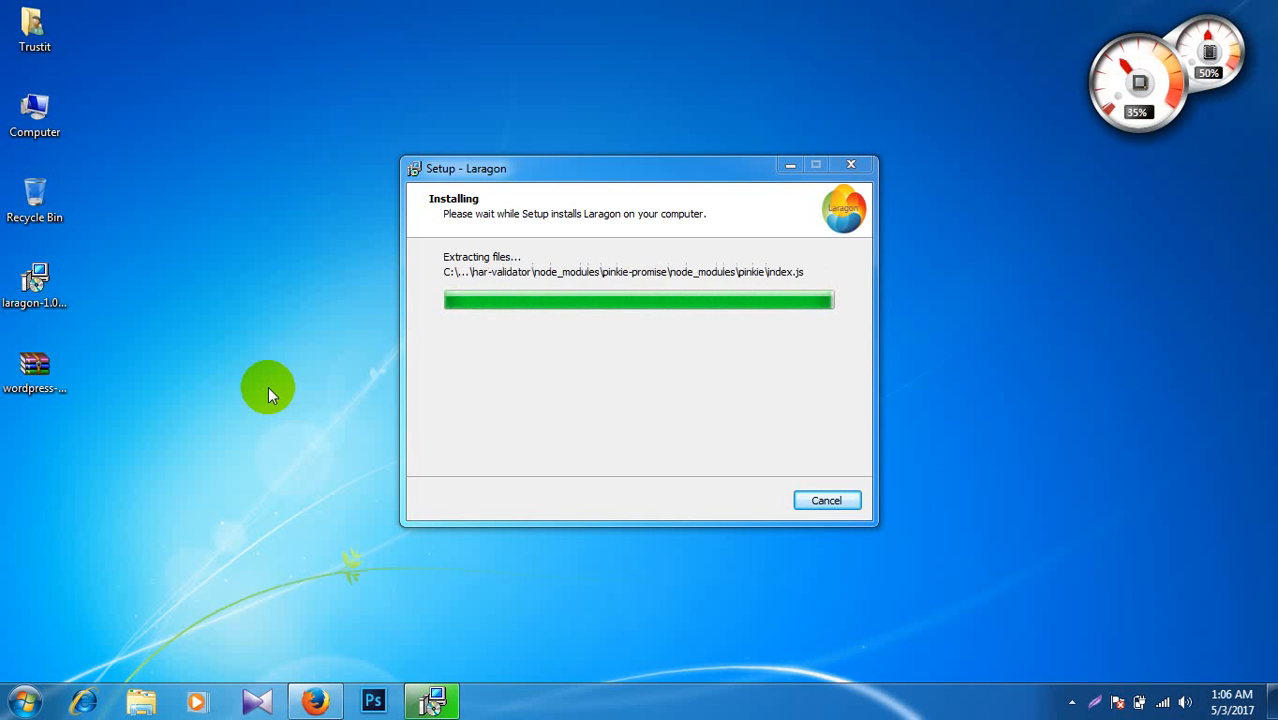
{"action": "right_click", "coordinate": [246, 347]}
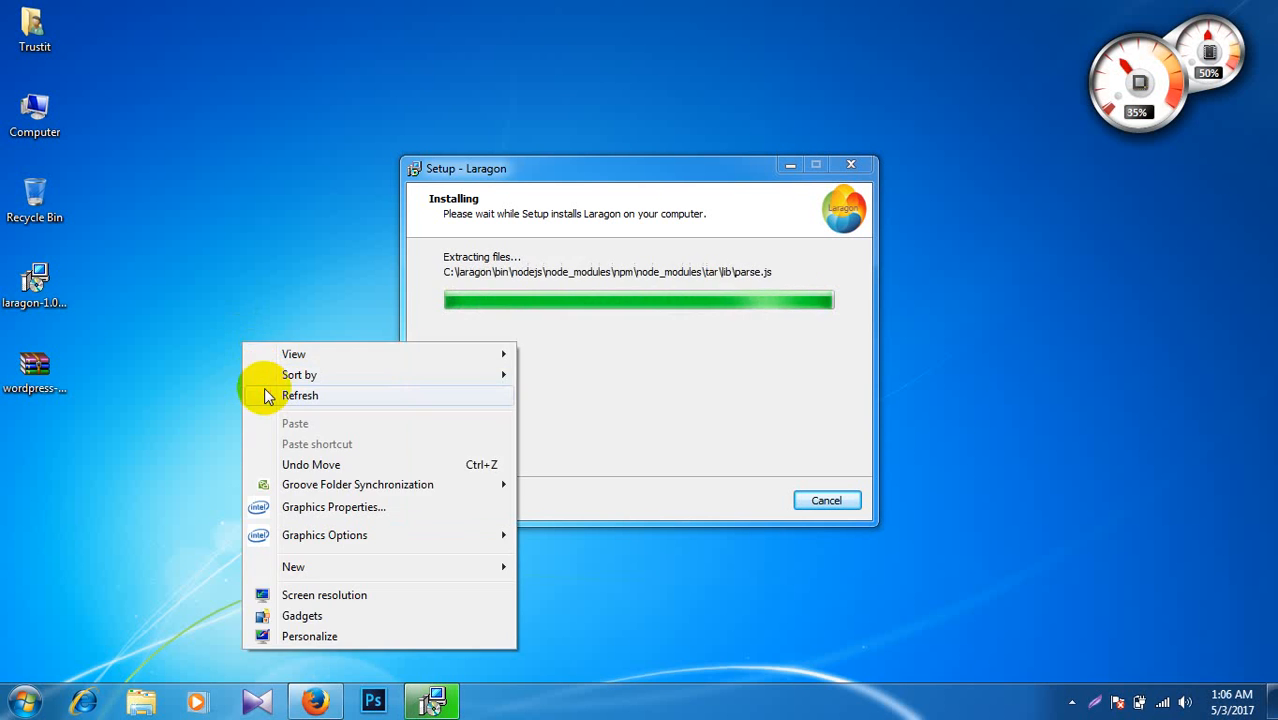
{"action": "left_click", "coordinate": [268, 390]}
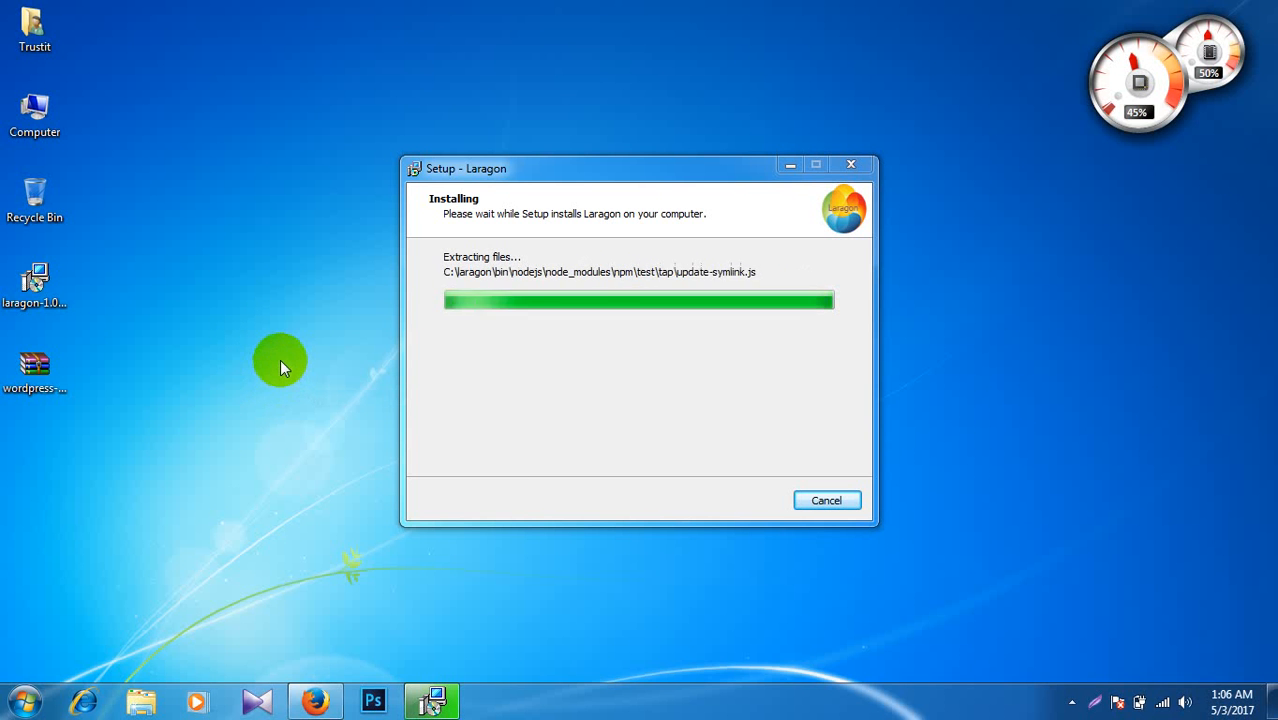
{"action": "right_click", "coordinate": [210, 316]}
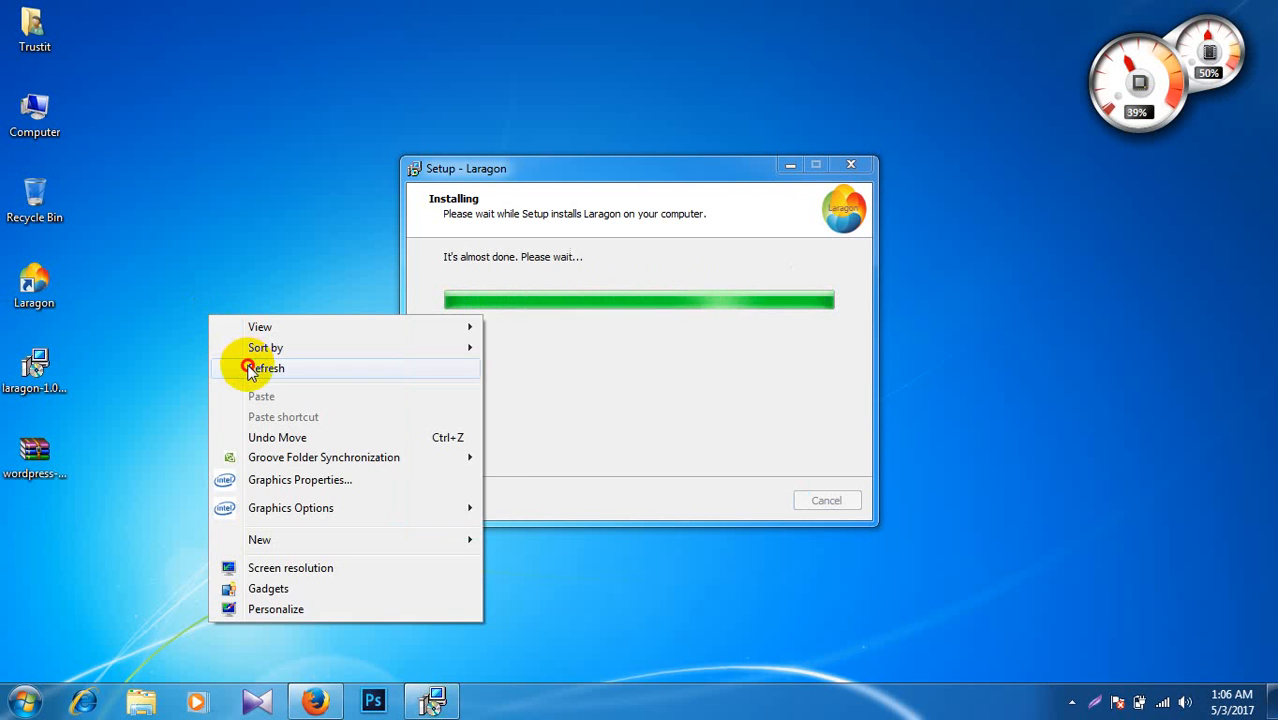
Step: Refresh the desktop a few more times while the installation runs
{"action": "left_click", "coordinate": [250, 365]}
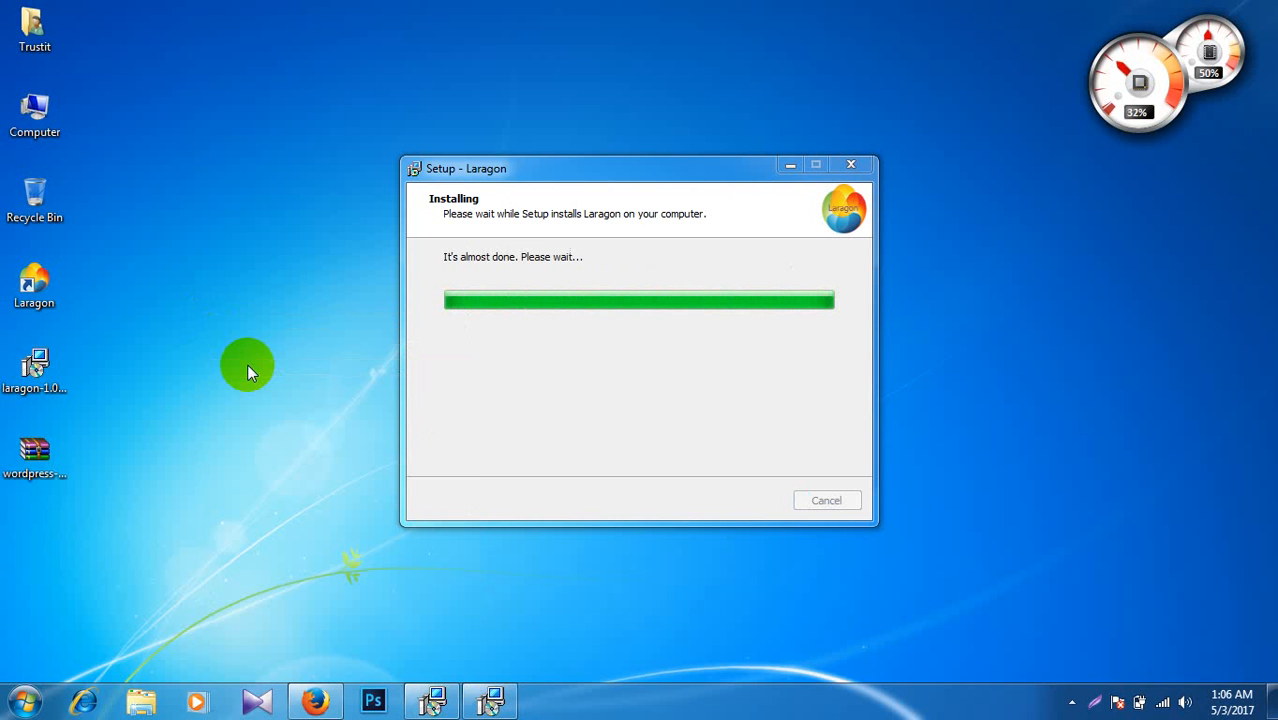
{"action": "right_click", "coordinate": [248, 366]}
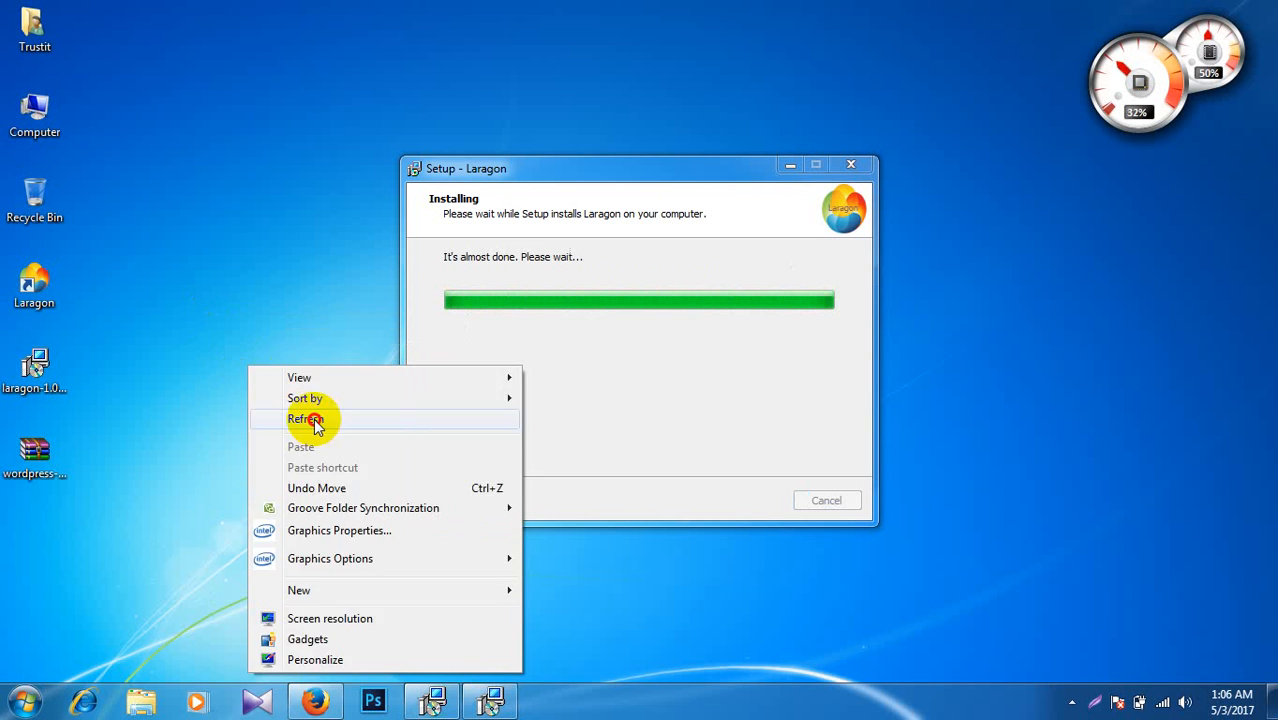
{"action": "left_click", "coordinate": [306, 419]}
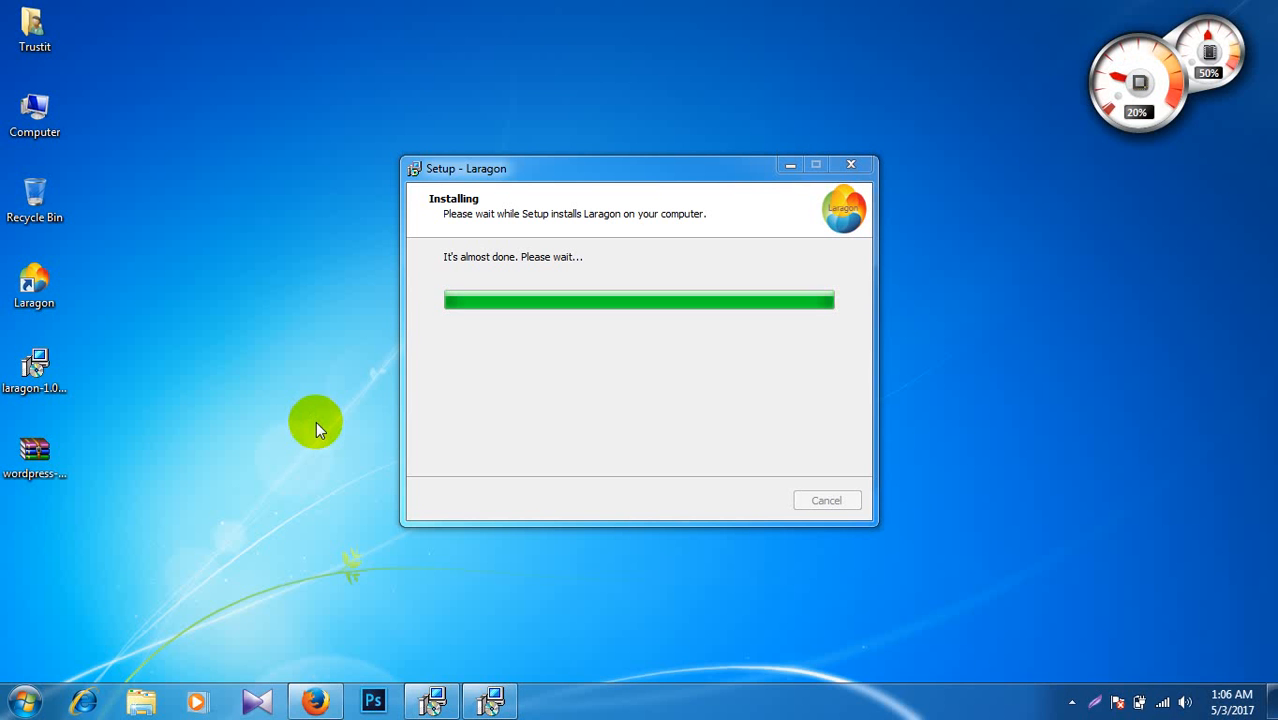
{"action": "right_click", "coordinate": [249, 341]}
{"action": "left_click", "coordinate": [292, 396]}
Step: Disconnect from the AndroidAP wireless network
{"action": "left_click", "coordinate": [1160, 703]}
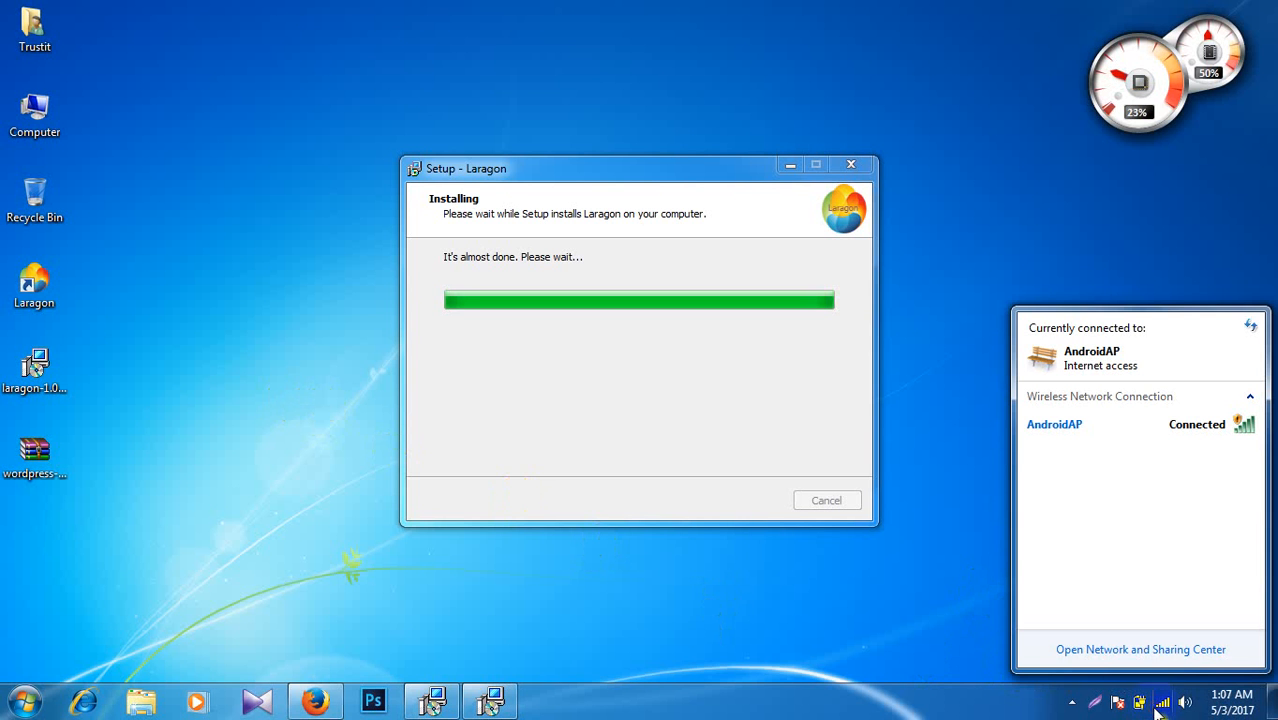
{"action": "left_click", "coordinate": [1212, 429]}
{"action": "left_click", "coordinate": [1214, 457]}
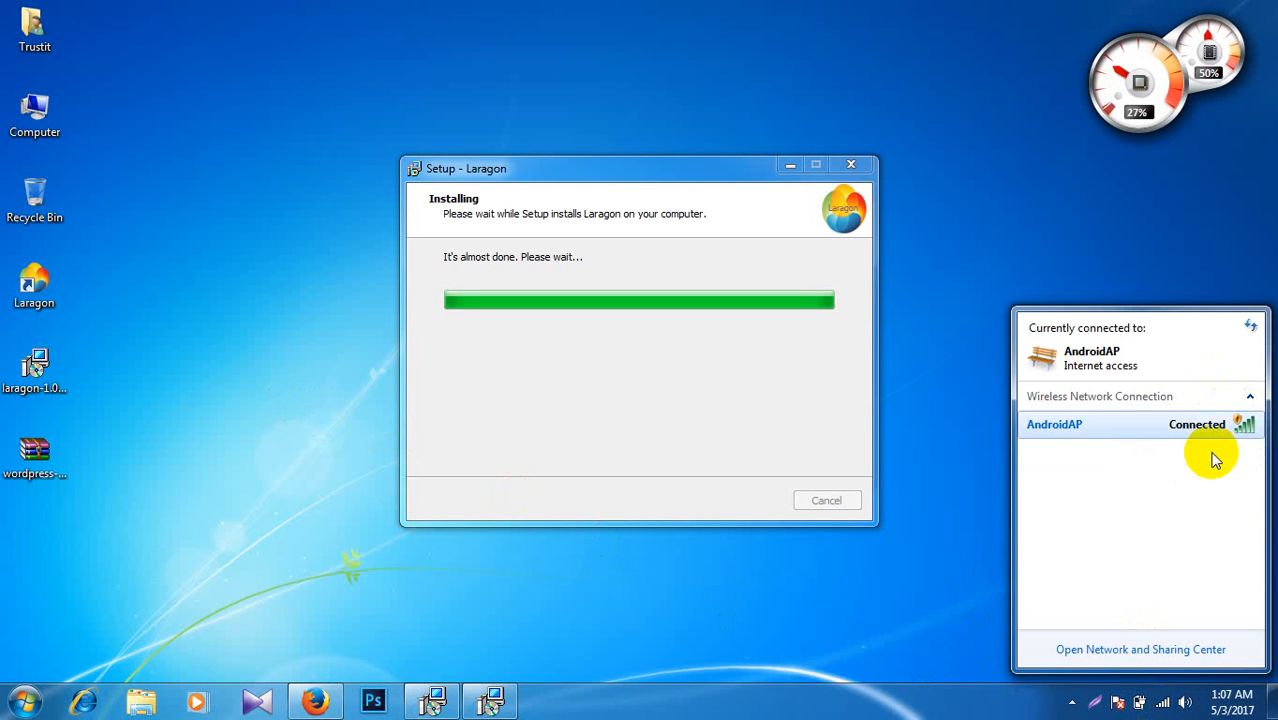
{"action": "left_click", "coordinate": [957, 460]}
Step: Refresh the desktop and open the Screen Resolution settings
{"action": "right_click", "coordinate": [897, 327]}
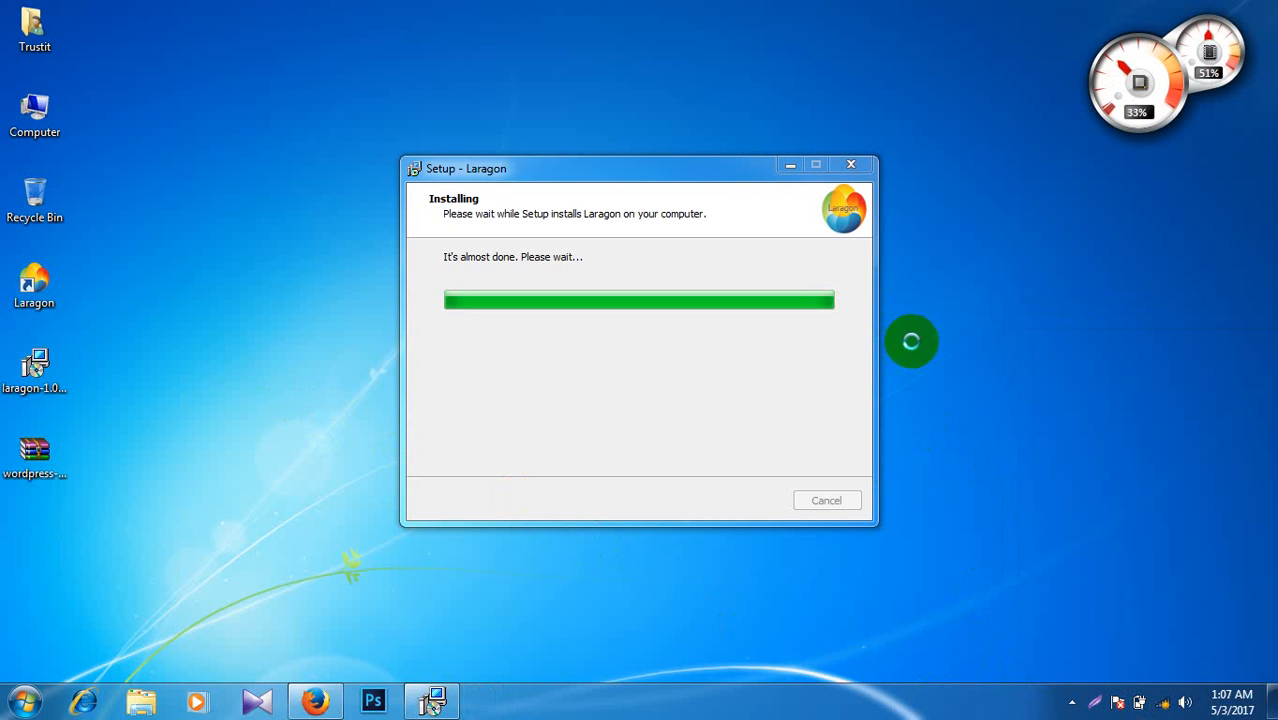
{"action": "left_click", "coordinate": [929, 378]}
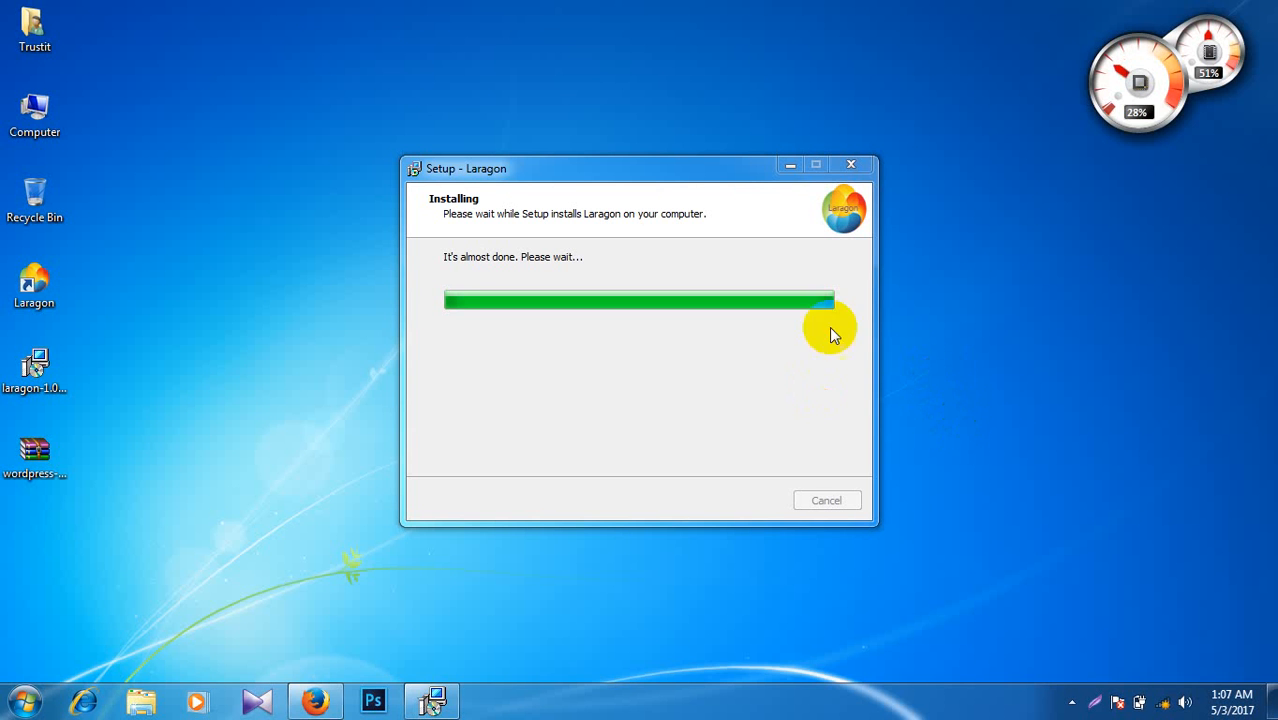
{"action": "right_click", "coordinate": [940, 375]}
{"action": "left_click", "coordinate": [1011, 320]}
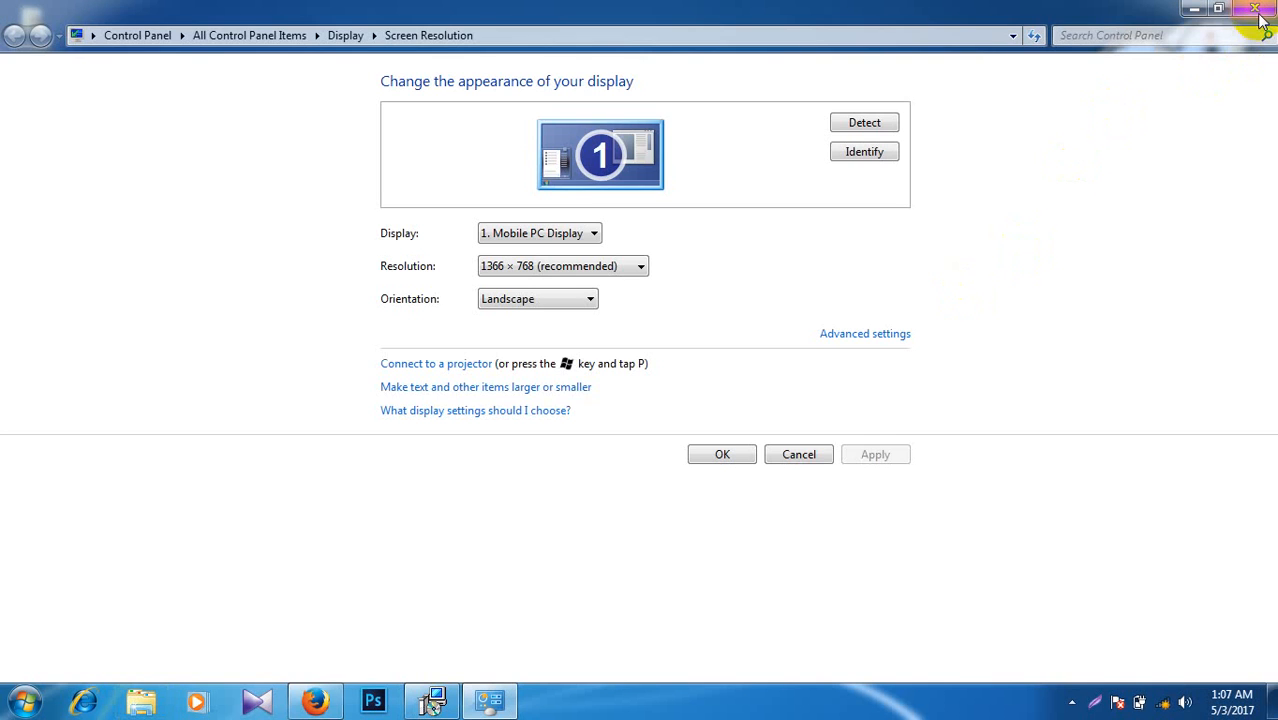
Step: Close Screen Resolution and refresh the desktop until the Completing the Laragon Setup Wizard page shows
{"action": "left_click", "coordinate": [1257, 12]}
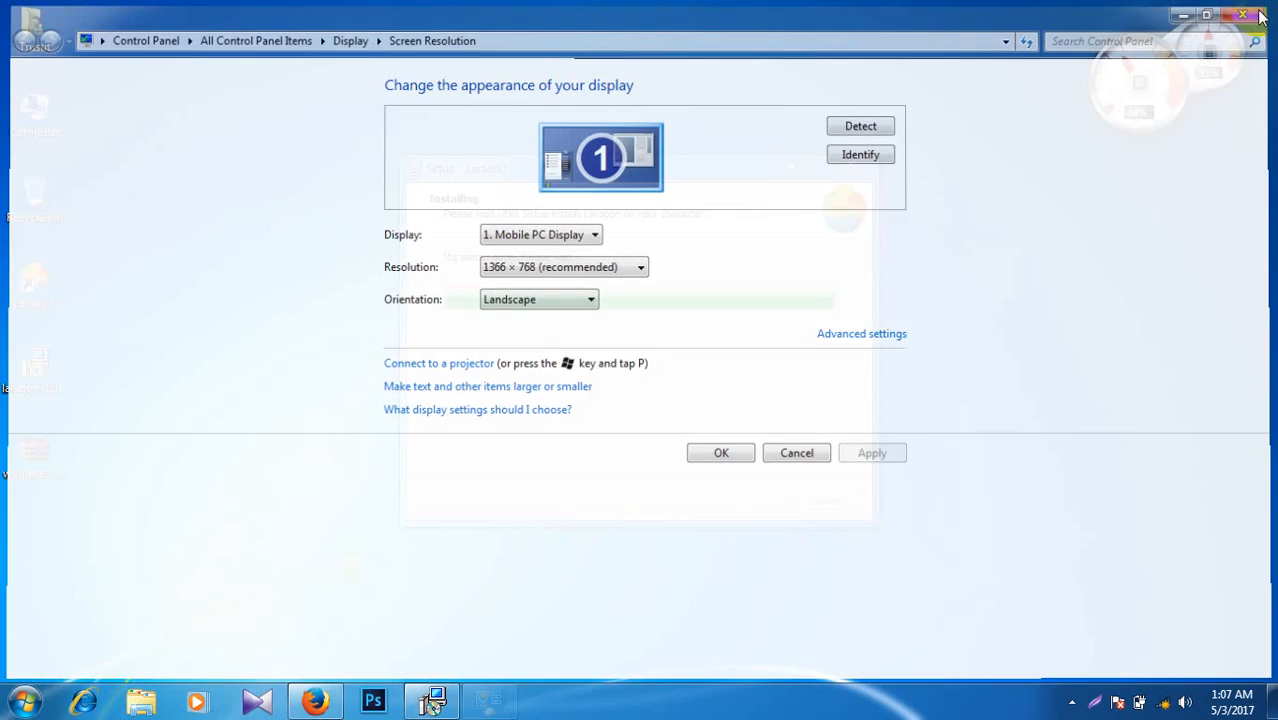
{"action": "right_click", "coordinate": [1048, 135]}
{"action": "left_click", "coordinate": [1062, 189]}
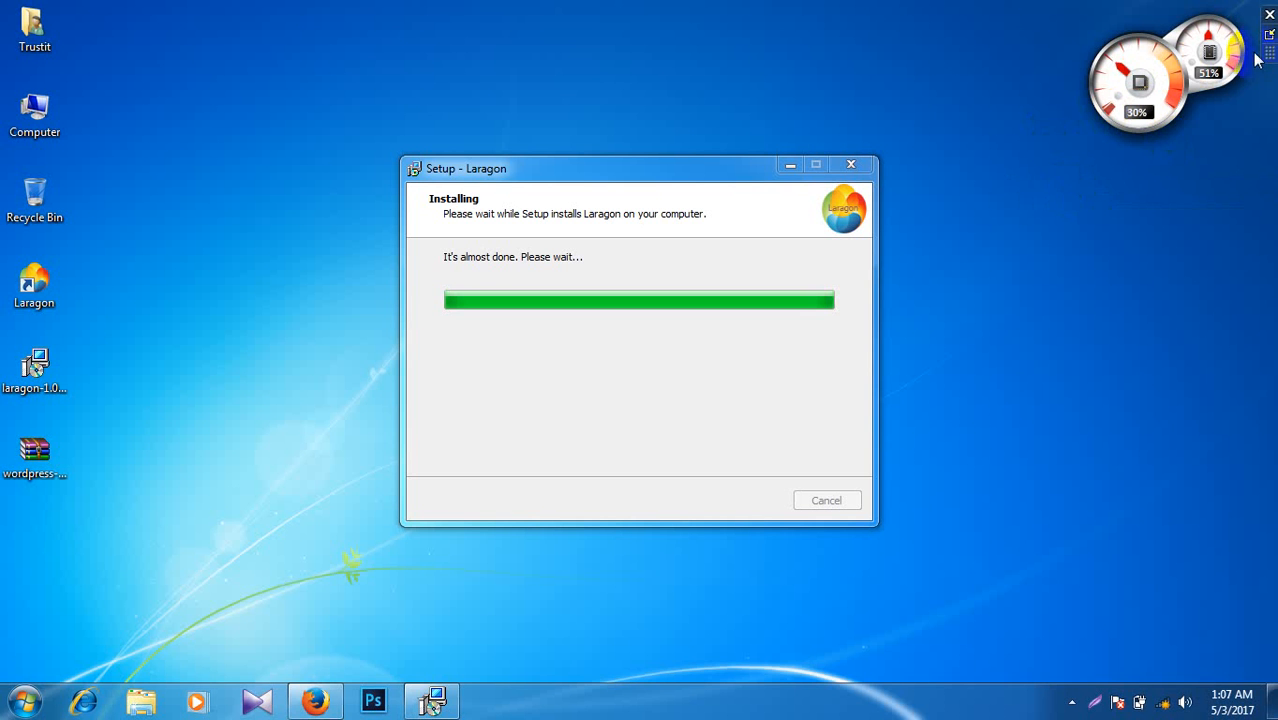
{"action": "right_click", "coordinate": [991, 172]}
{"action": "left_click", "coordinate": [1004, 223]}
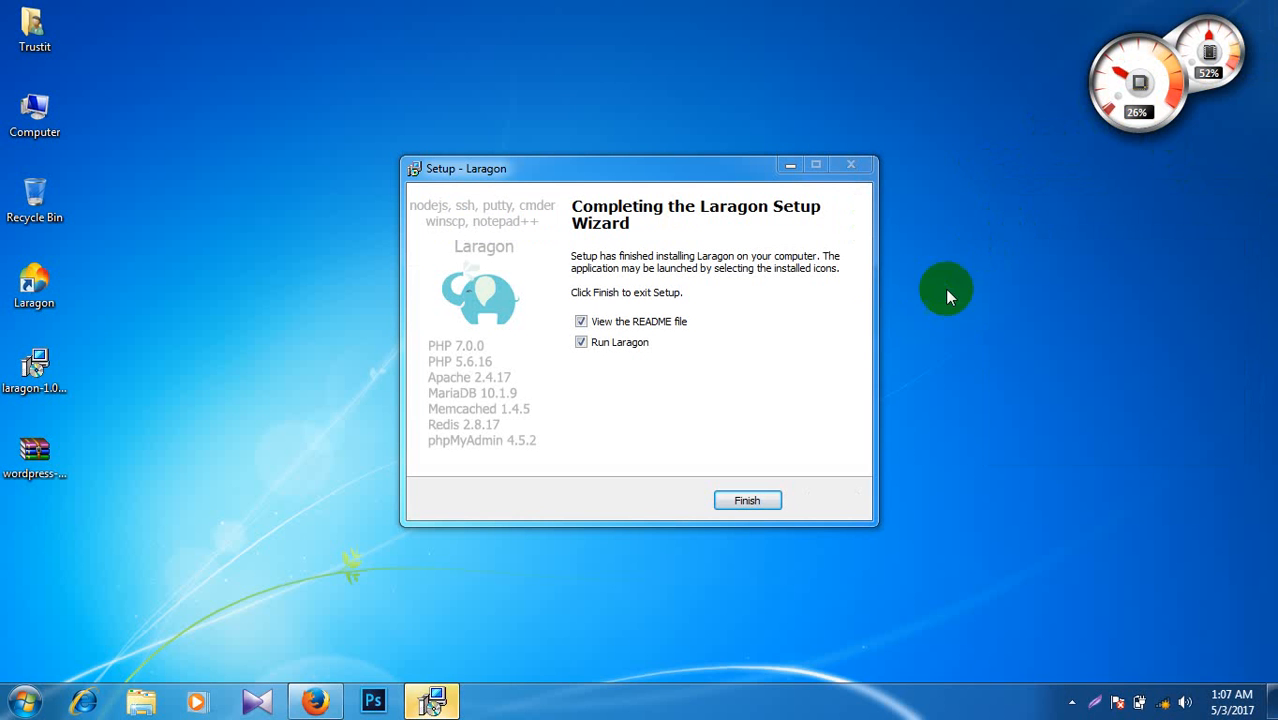
Step: Finish setup, Start All for Apache 2.4.17 and MySQL 10.1.9, check the root login, close README
{"action": "left_click", "coordinate": [758, 501]}
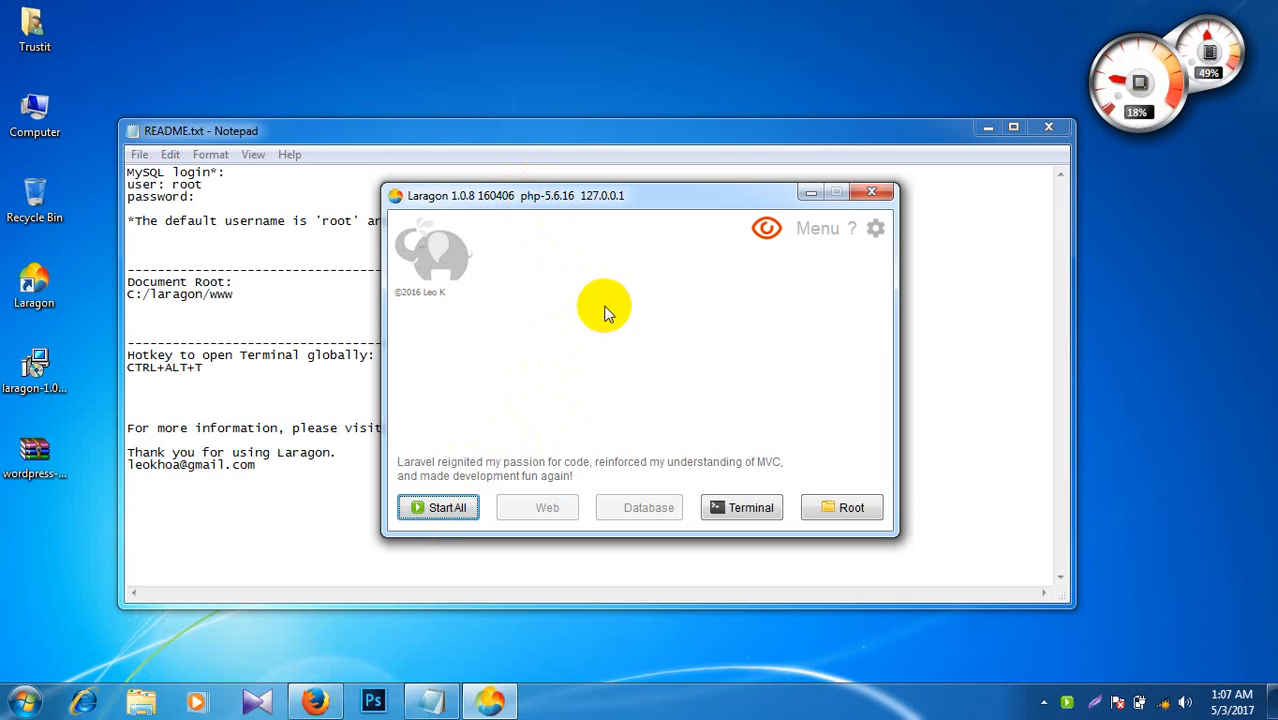
{"action": "left_click", "coordinate": [448, 509]}
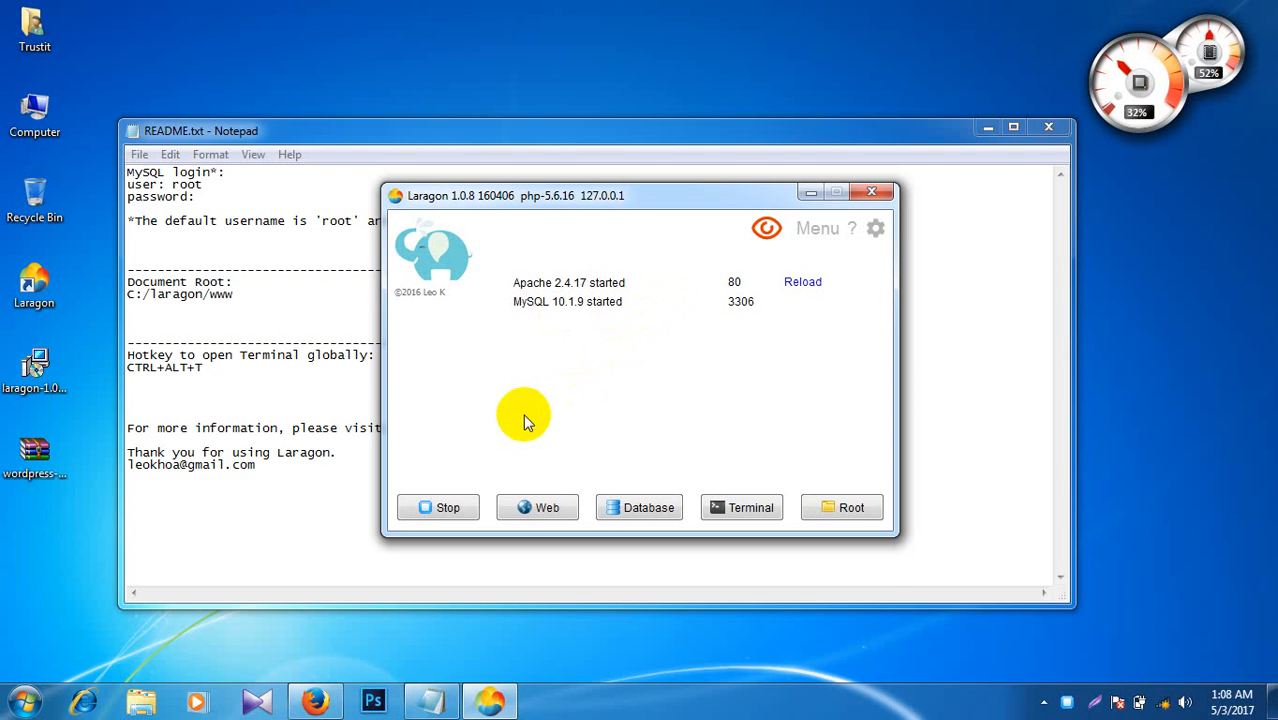
{"action": "left_click", "coordinate": [294, 257]}
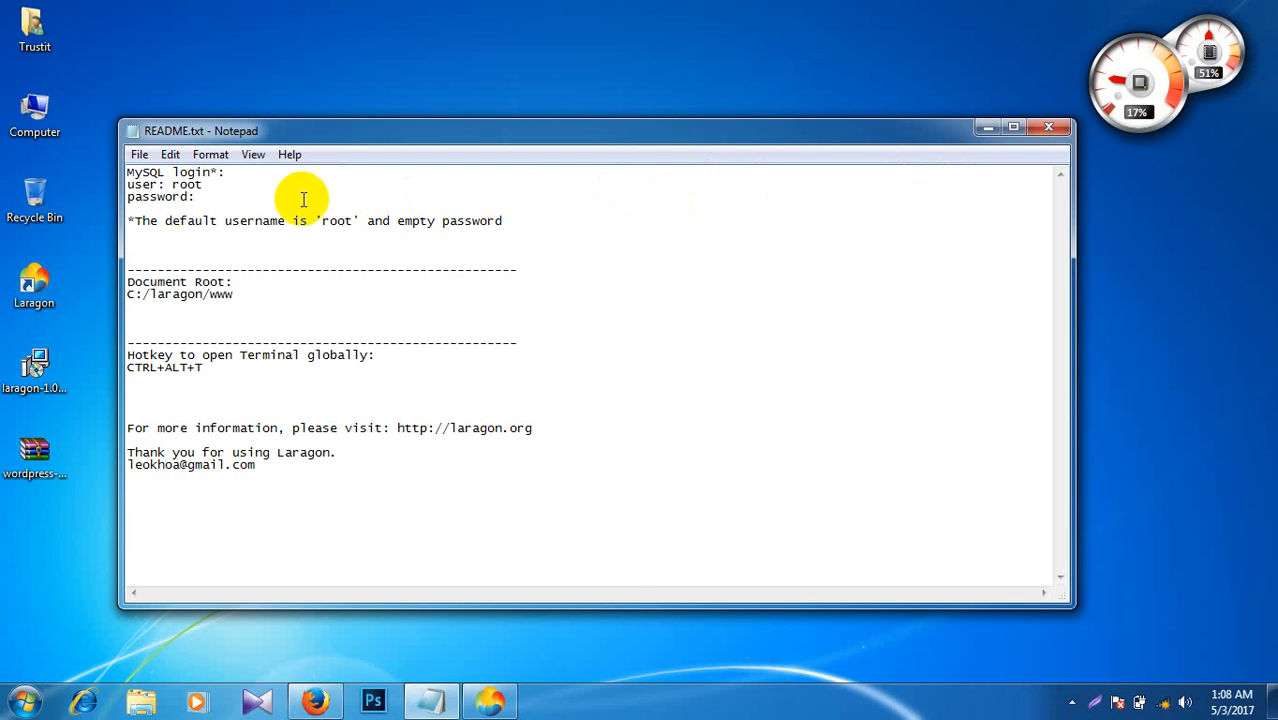
{"action": "double_click", "coordinate": [186, 185]}
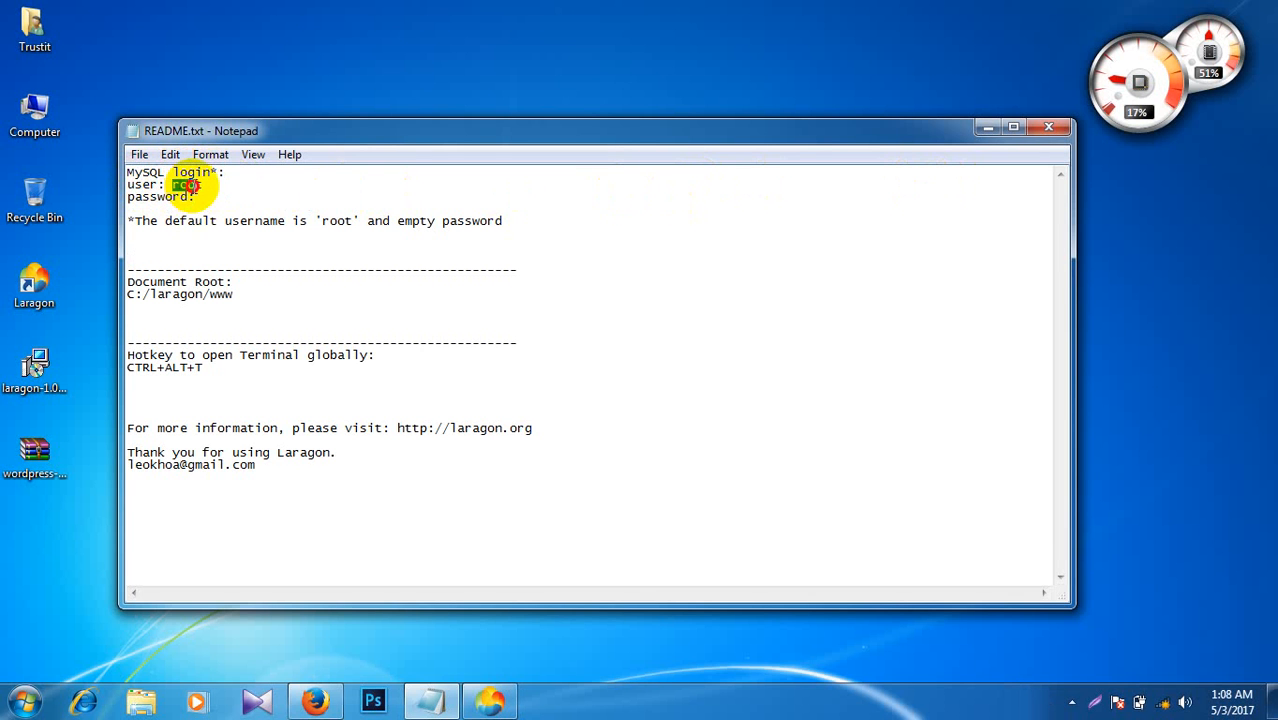
{"action": "left_click", "coordinate": [200, 196]}
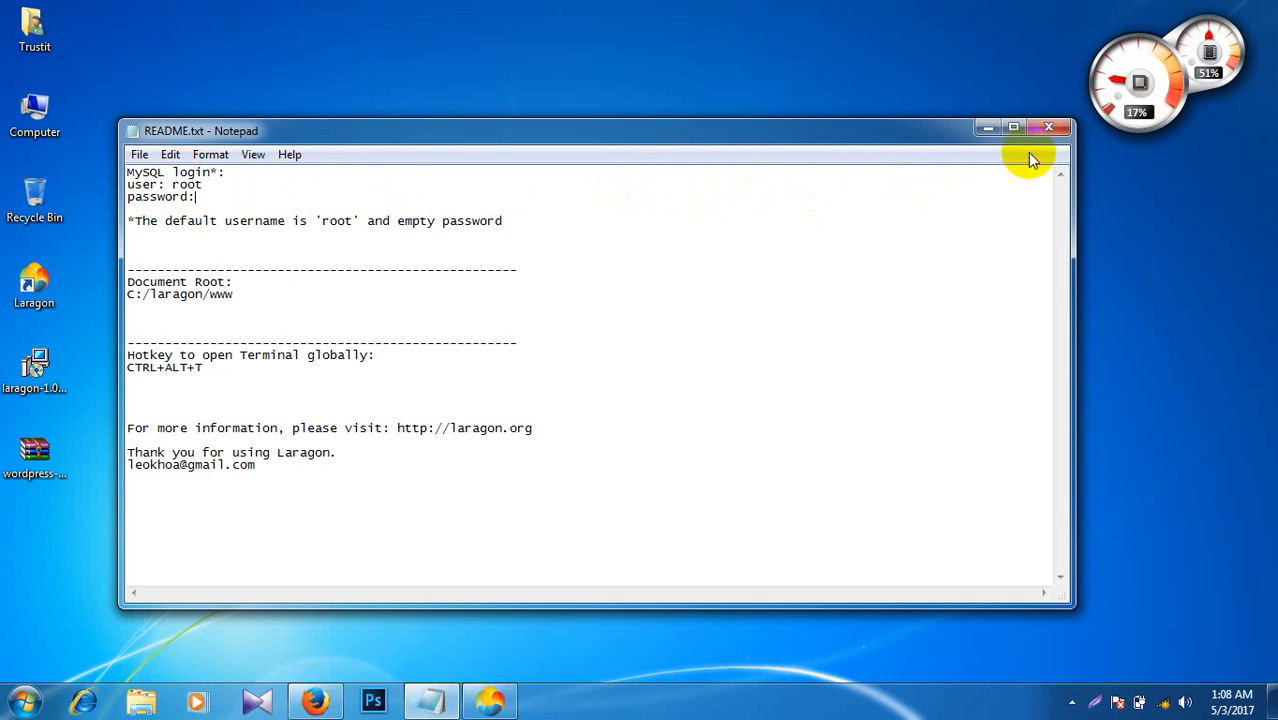
{"action": "left_click", "coordinate": [1048, 127]}
{"action": "right_click", "coordinate": [773, 176]}
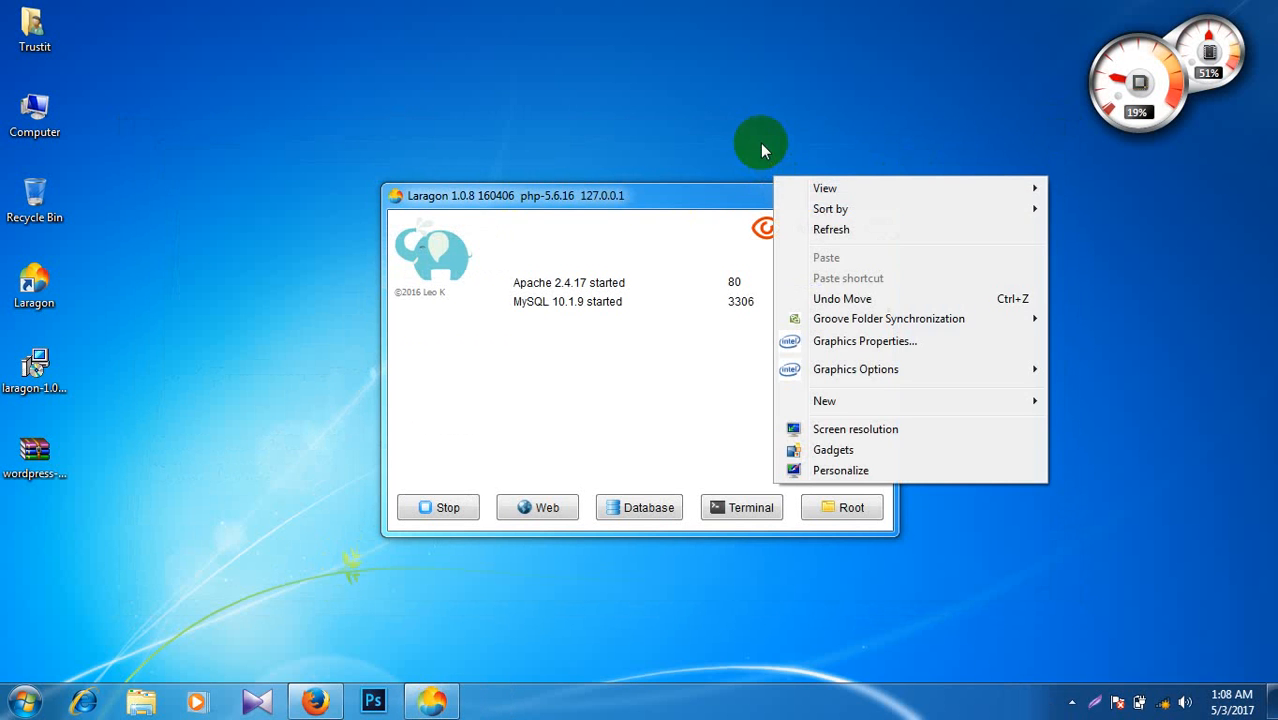
Step: Refresh the desktop repeatedly
{"action": "left_click", "coordinate": [808, 229]}
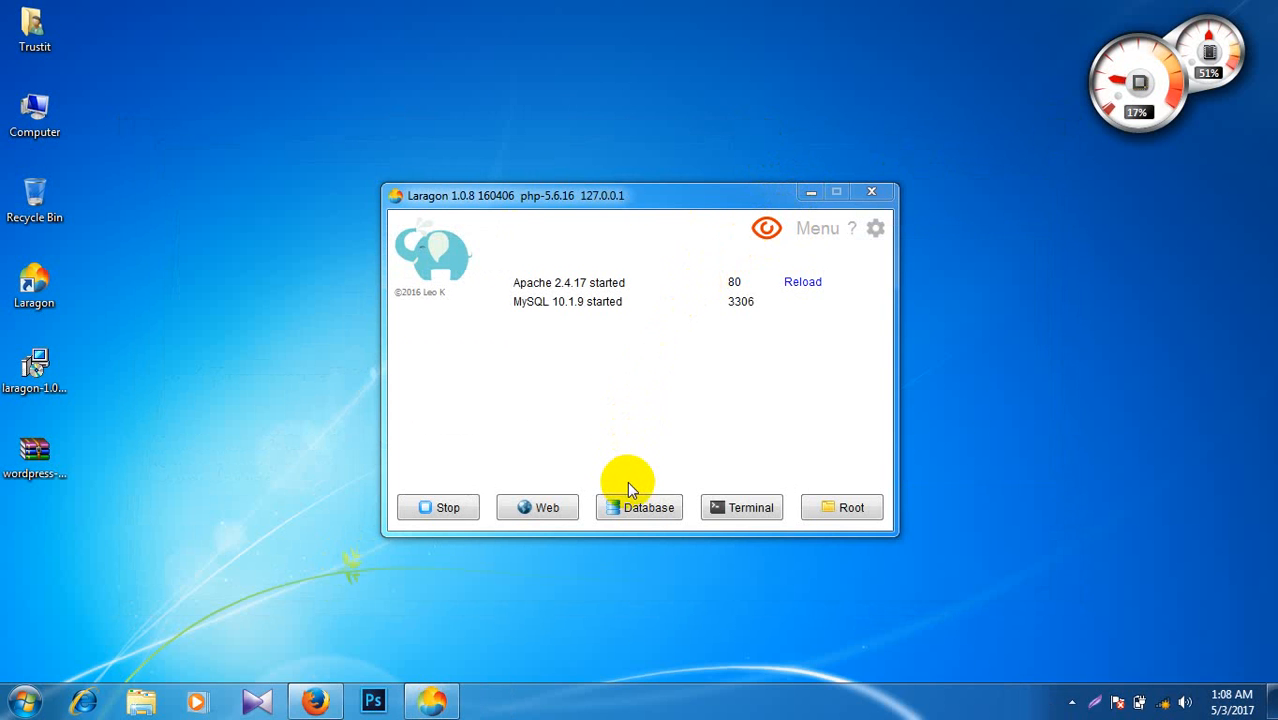
{"action": "right_click", "coordinate": [320, 257]}
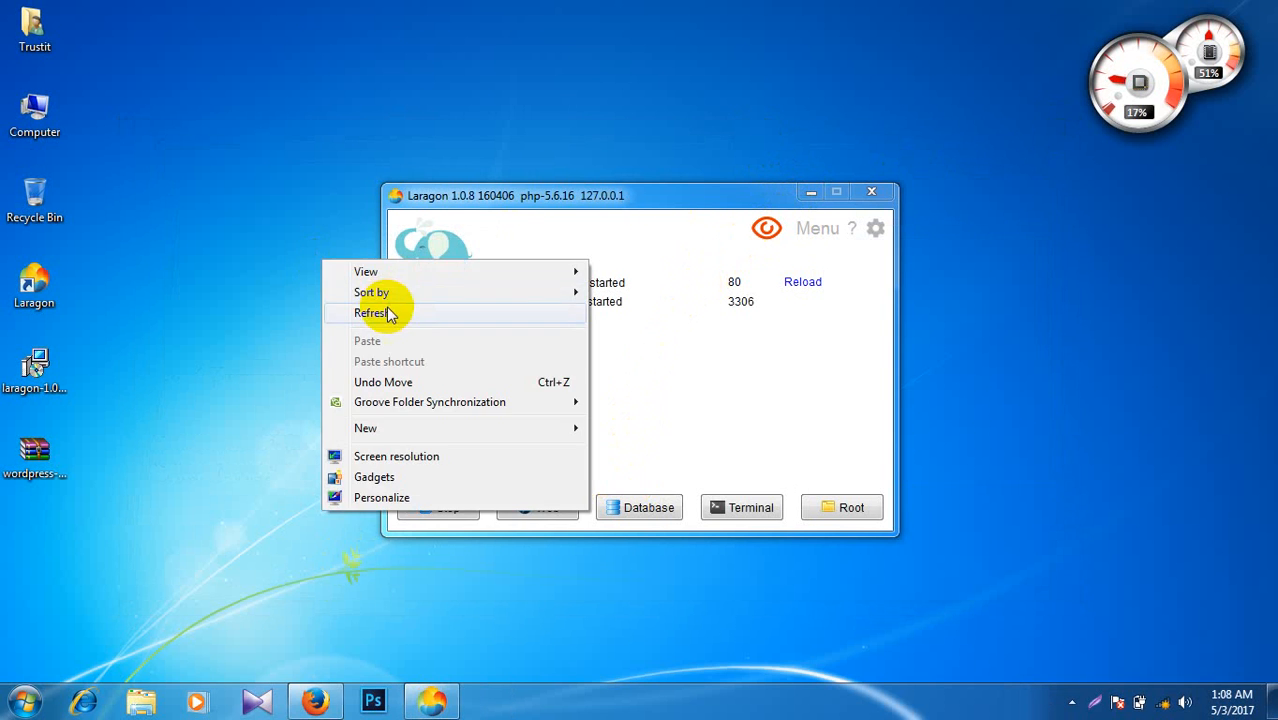
{"action": "left_click", "coordinate": [391, 309]}
{"action": "right_click", "coordinate": [212, 255]}
{"action": "left_click", "coordinate": [264, 298]}
{"action": "right_click", "coordinate": [190, 222]}
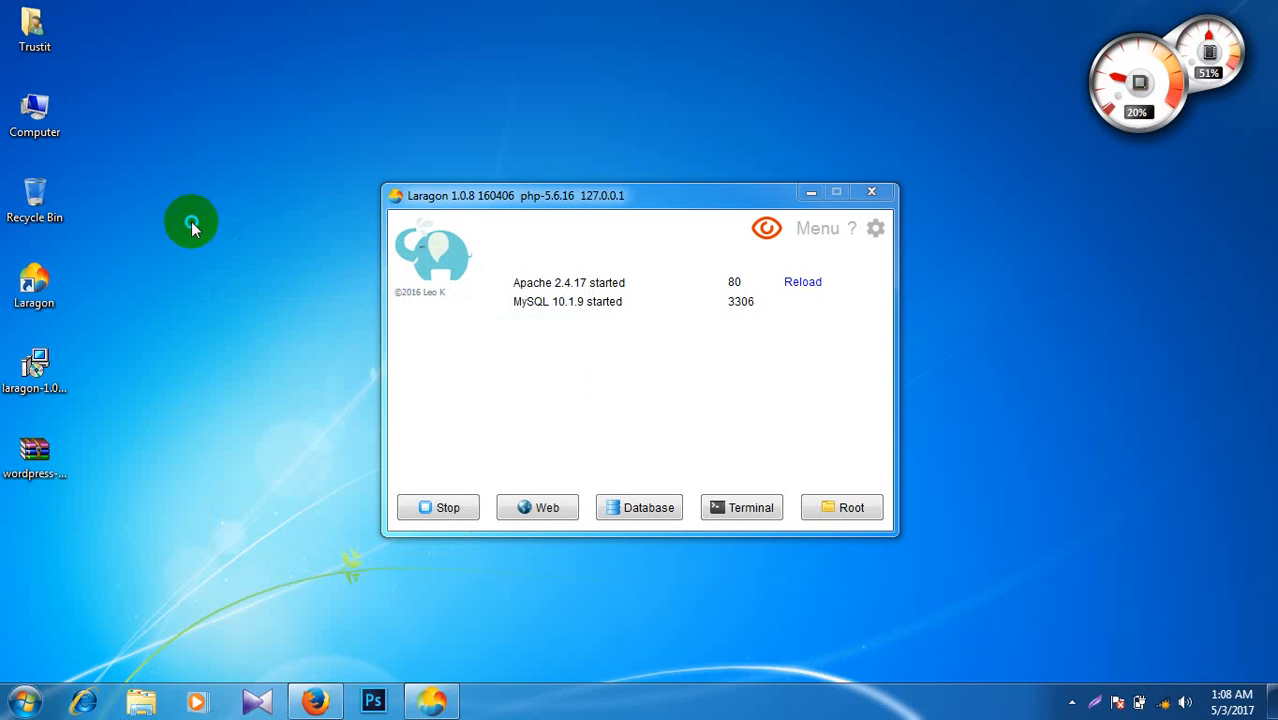
{"action": "left_click", "coordinate": [233, 278]}
{"action": "right_click", "coordinate": [228, 257]}
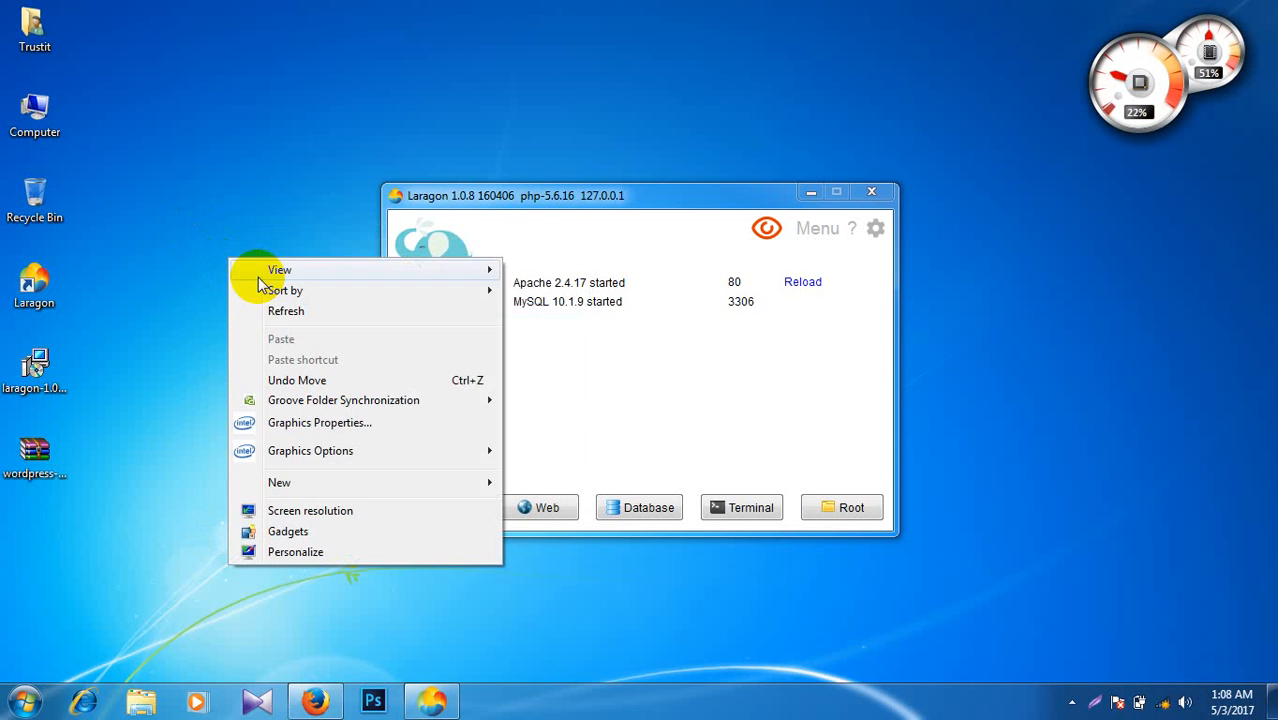
{"action": "left_click", "coordinate": [268, 309]}
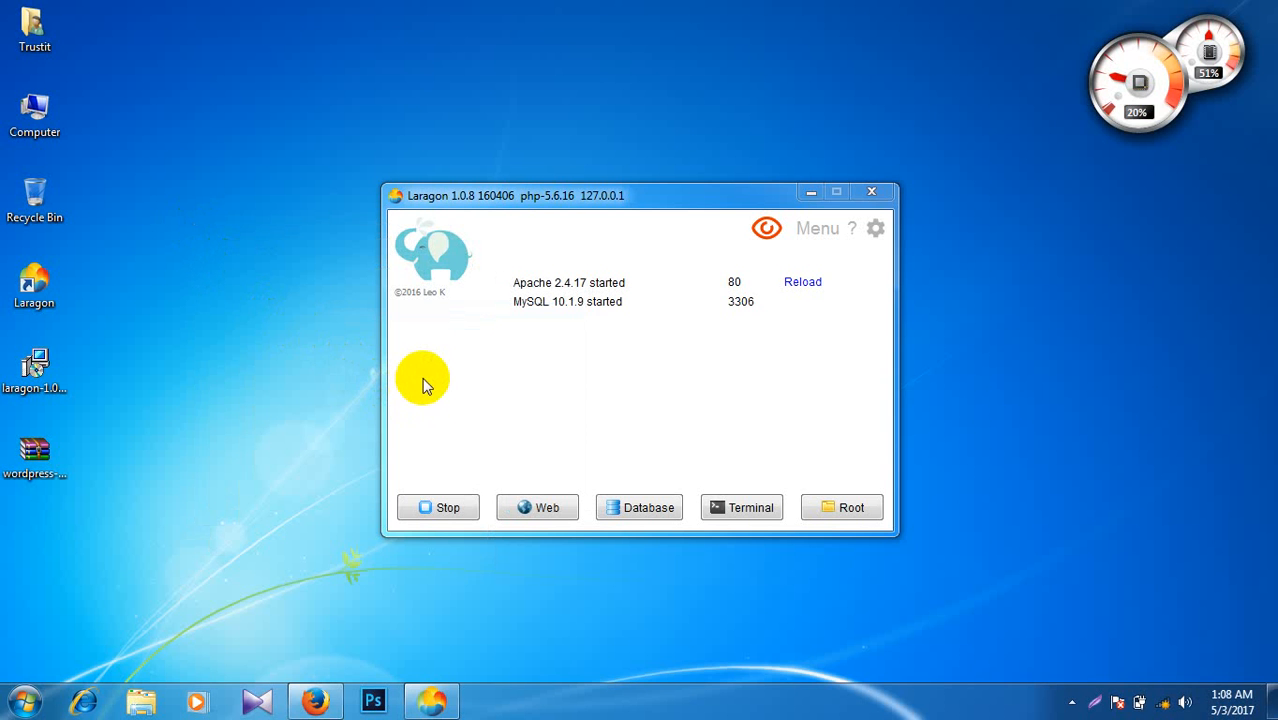
{"action": "right_click", "coordinate": [207, 278]}
{"action": "left_click", "coordinate": [252, 333]}
{"action": "right_click", "coordinate": [196, 288]}
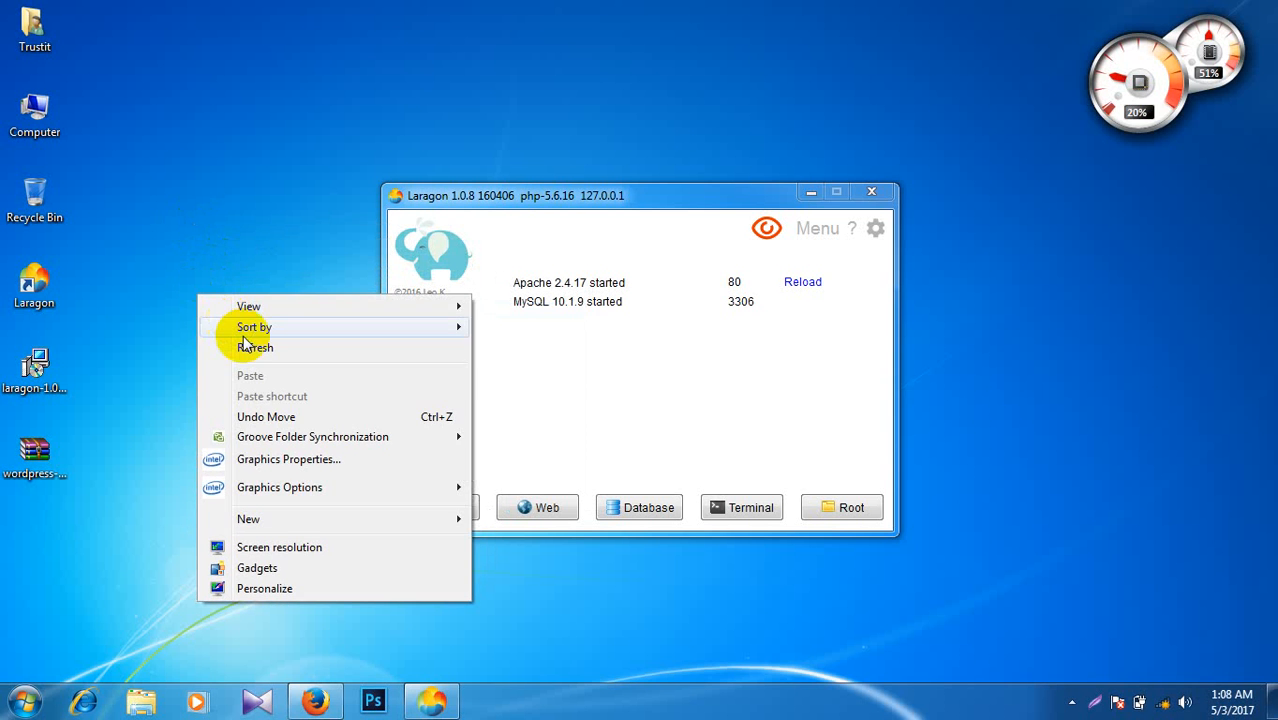
{"action": "left_click", "coordinate": [245, 344]}
Step: Extract wordpress-4.7.2.zip here and refresh to reveal the new wordpress folder
{"action": "left_click", "coordinate": [35, 452]}
{"action": "right_click", "coordinate": [36, 452]}
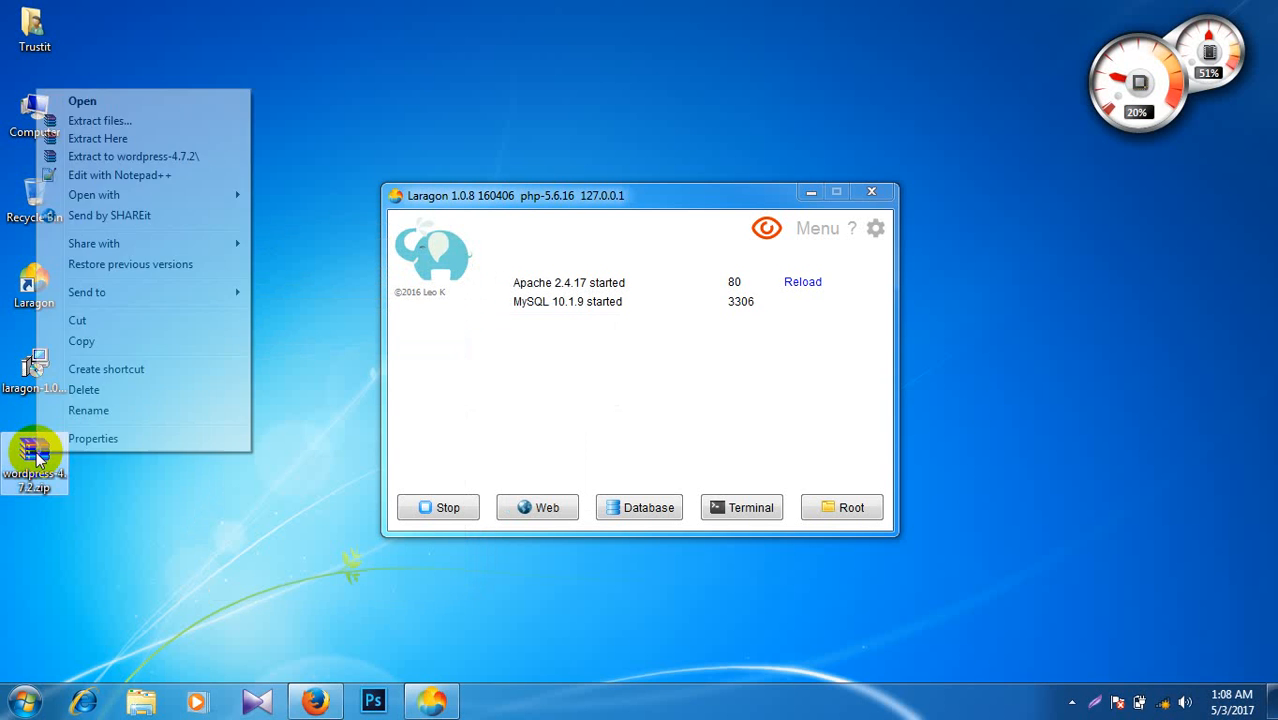
{"action": "left_click", "coordinate": [112, 140]}
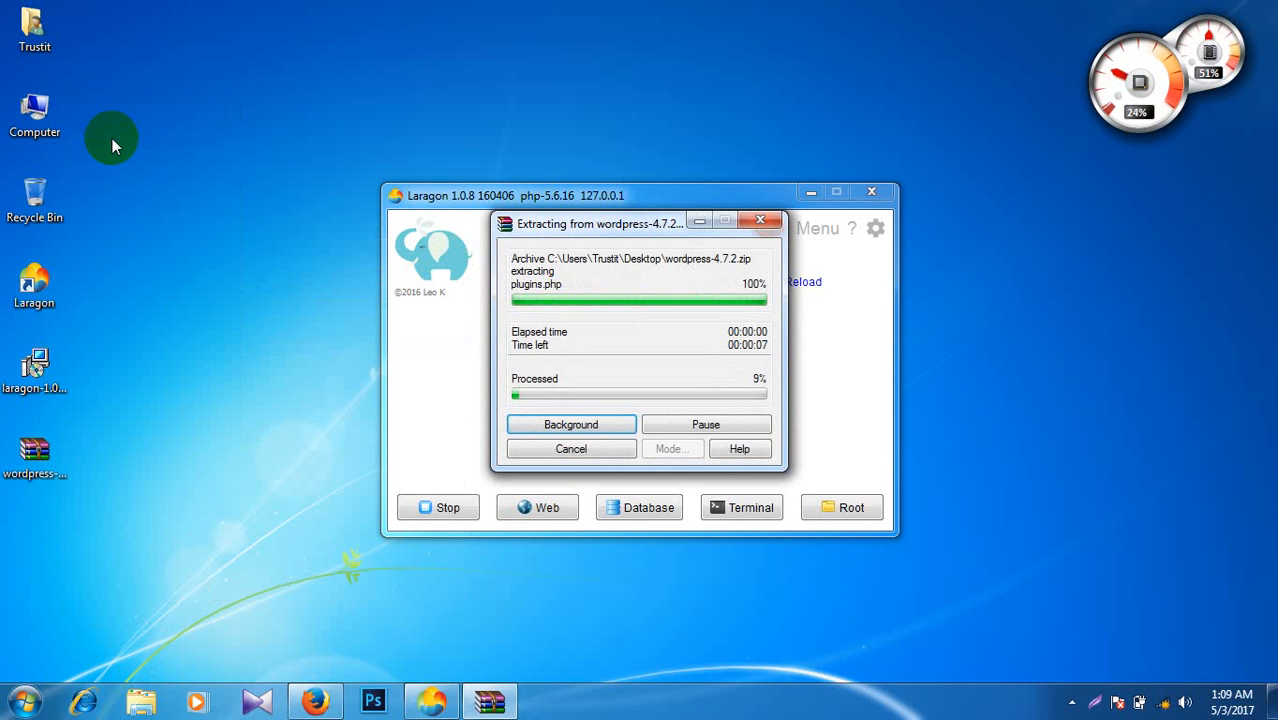
{"action": "right_click", "coordinate": [137, 131]}
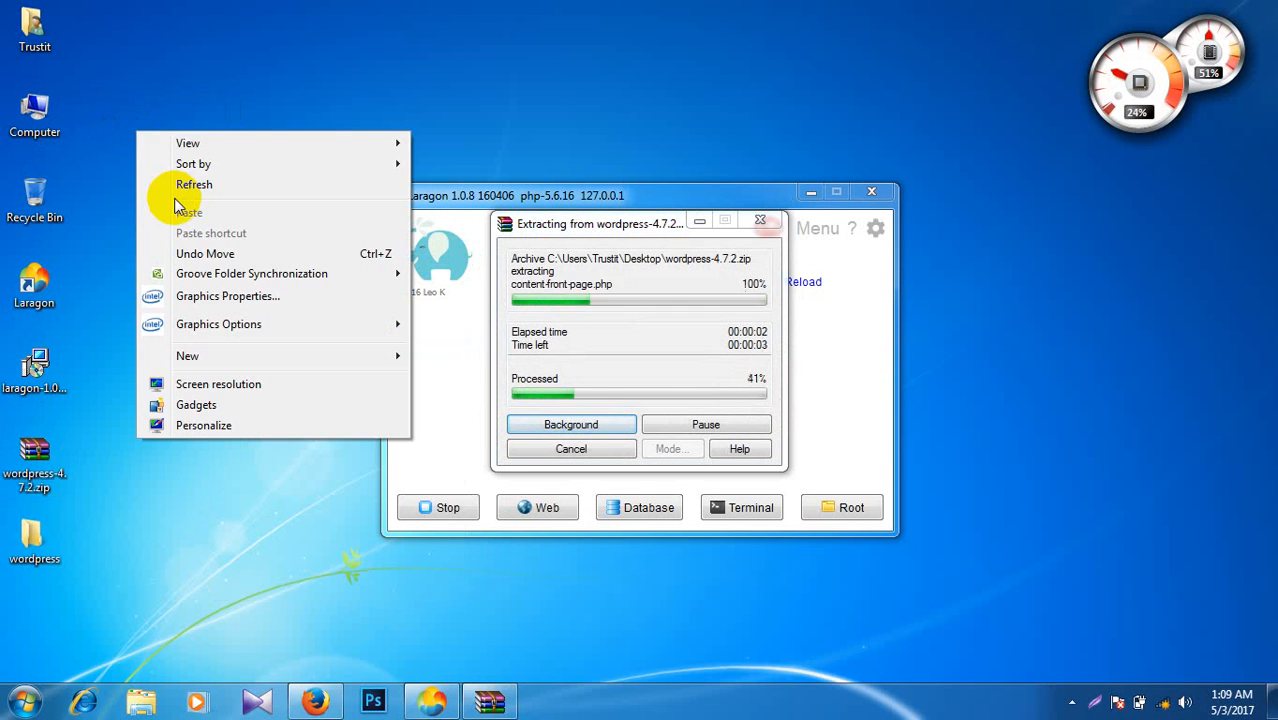
{"action": "left_click", "coordinate": [185, 187]}
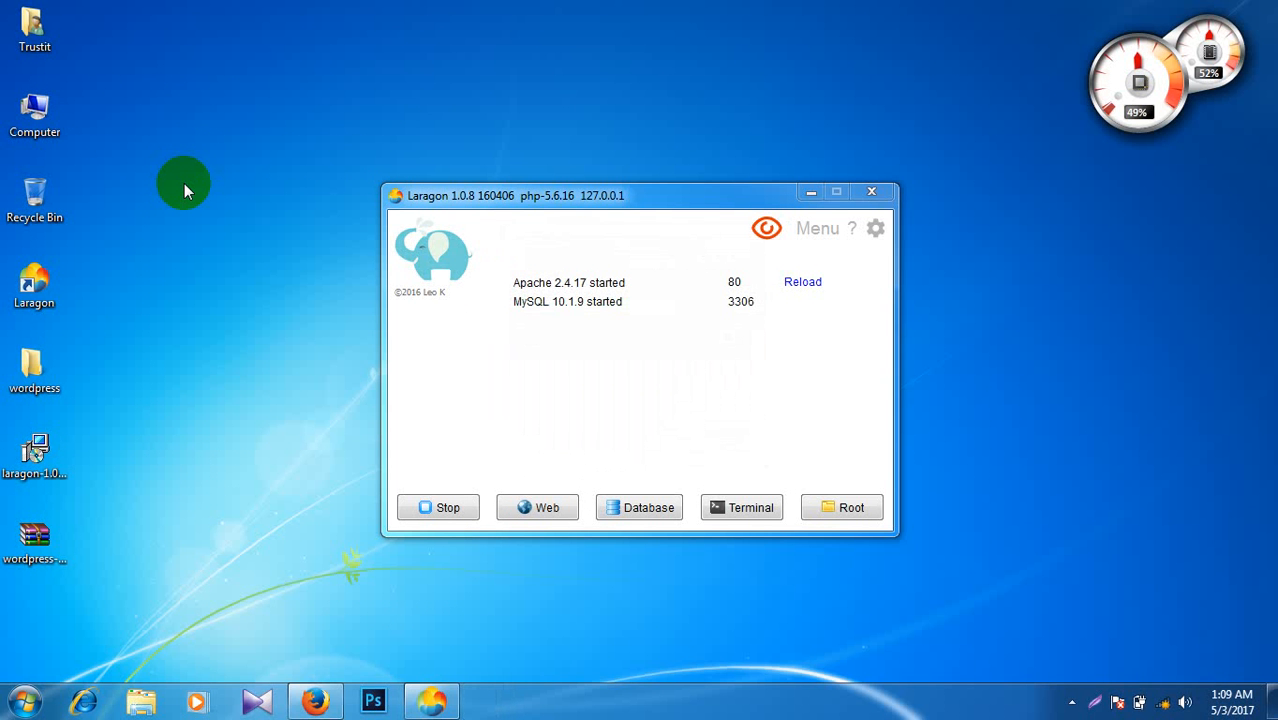
{"action": "right_click", "coordinate": [184, 183]}
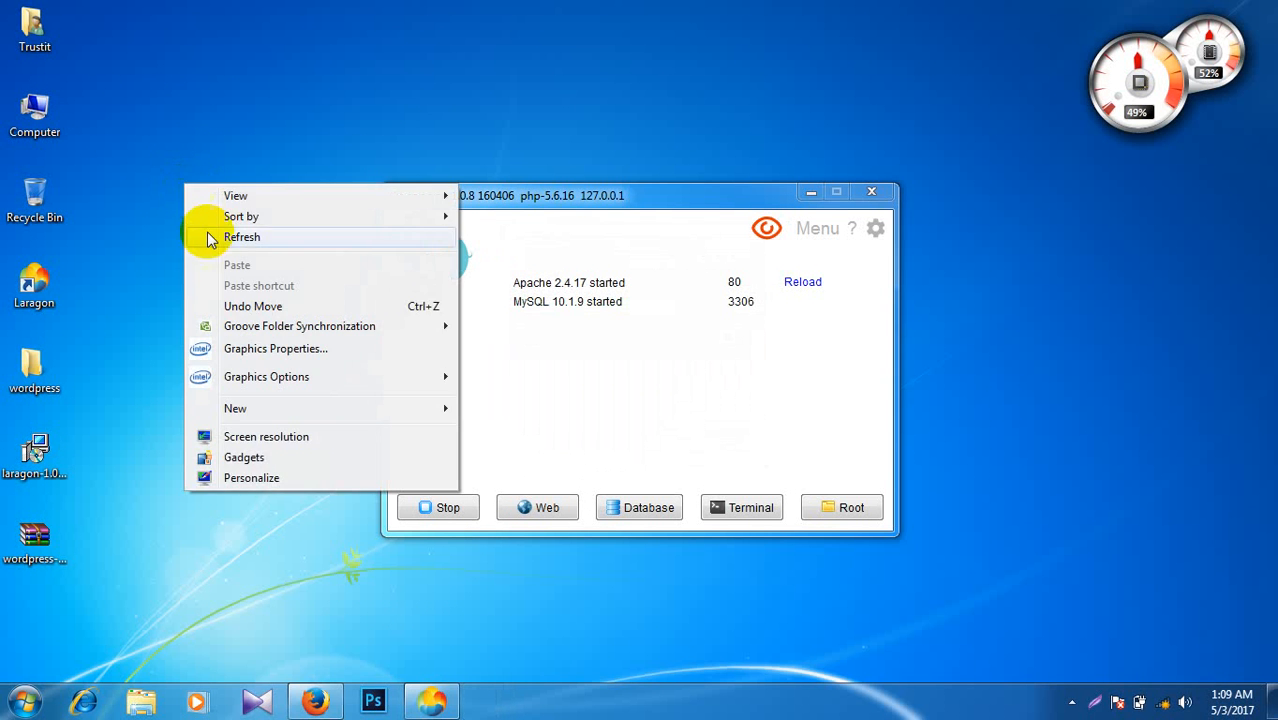
{"action": "left_click", "coordinate": [200, 236]}
Step: Open the wordpress folder and C:\laragon\www in side-by-side Explorer windows
{"action": "double_click", "coordinate": [34, 368]}
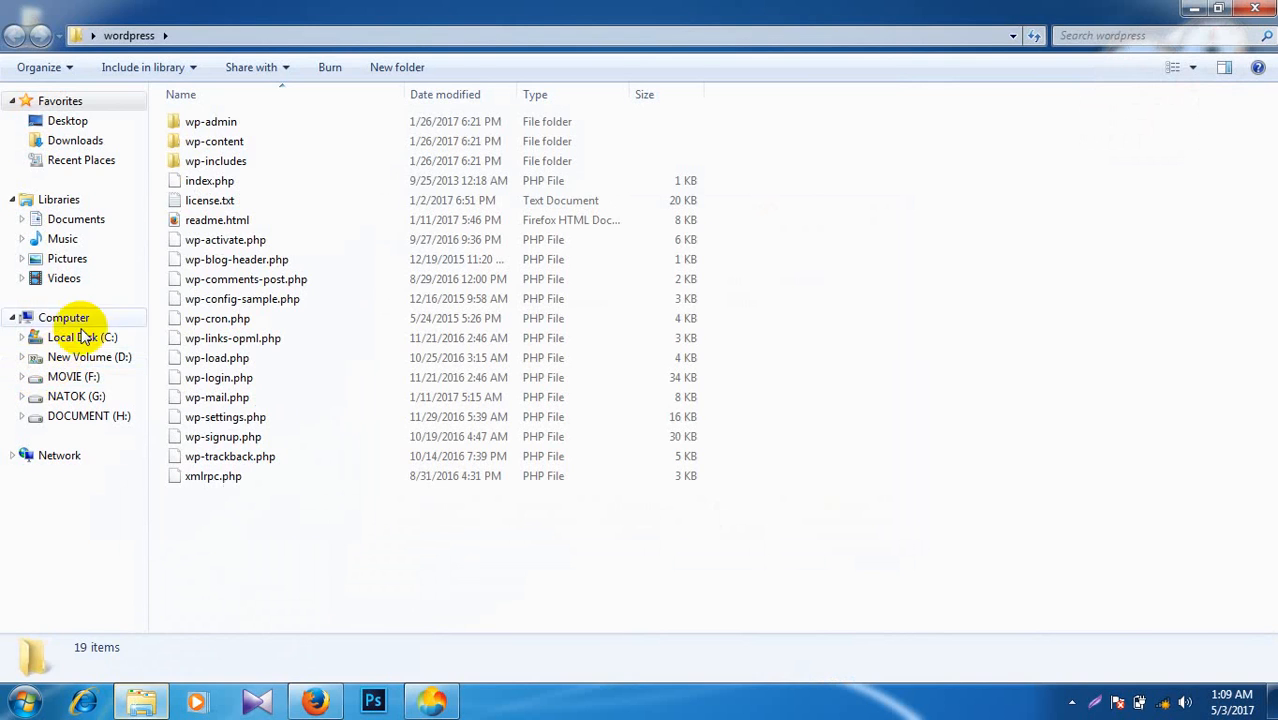
{"action": "double_click", "coordinate": [400, 8]}
{"action": "left_click_drag", "start_coordinate": [397, 110], "coordinate": [695, 110]}
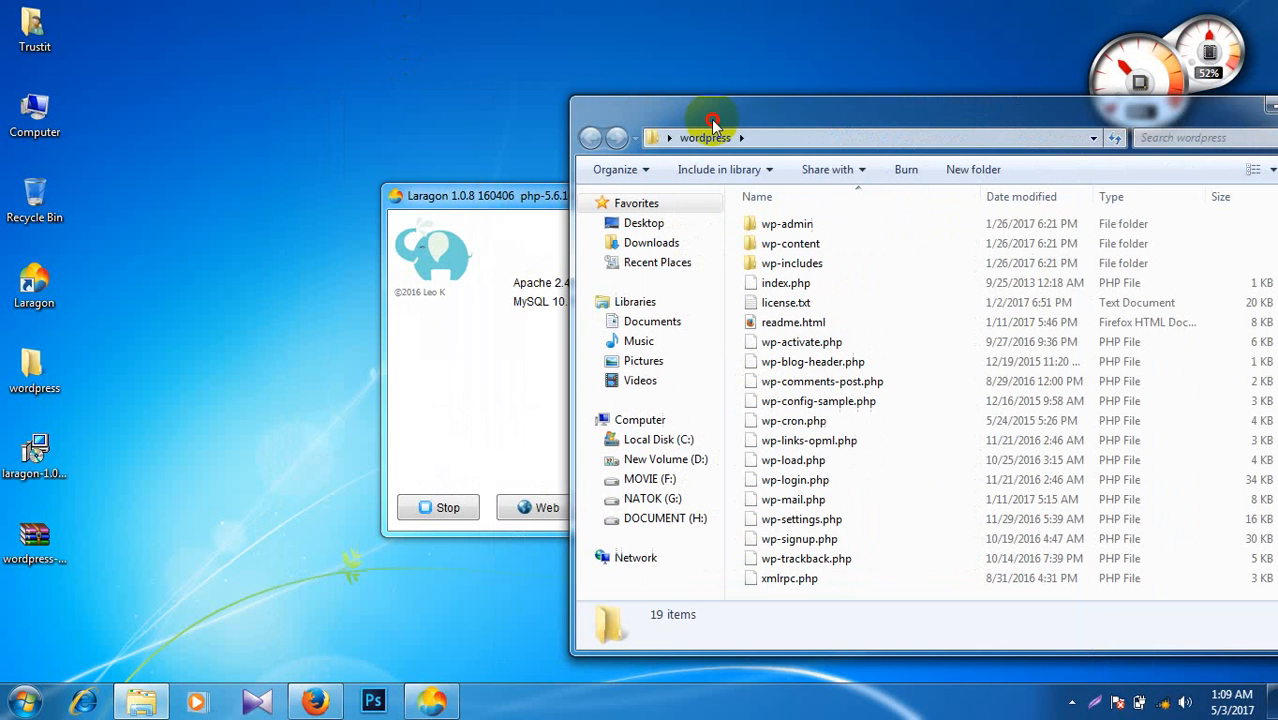
{"action": "double_click", "coordinate": [30, 108]}
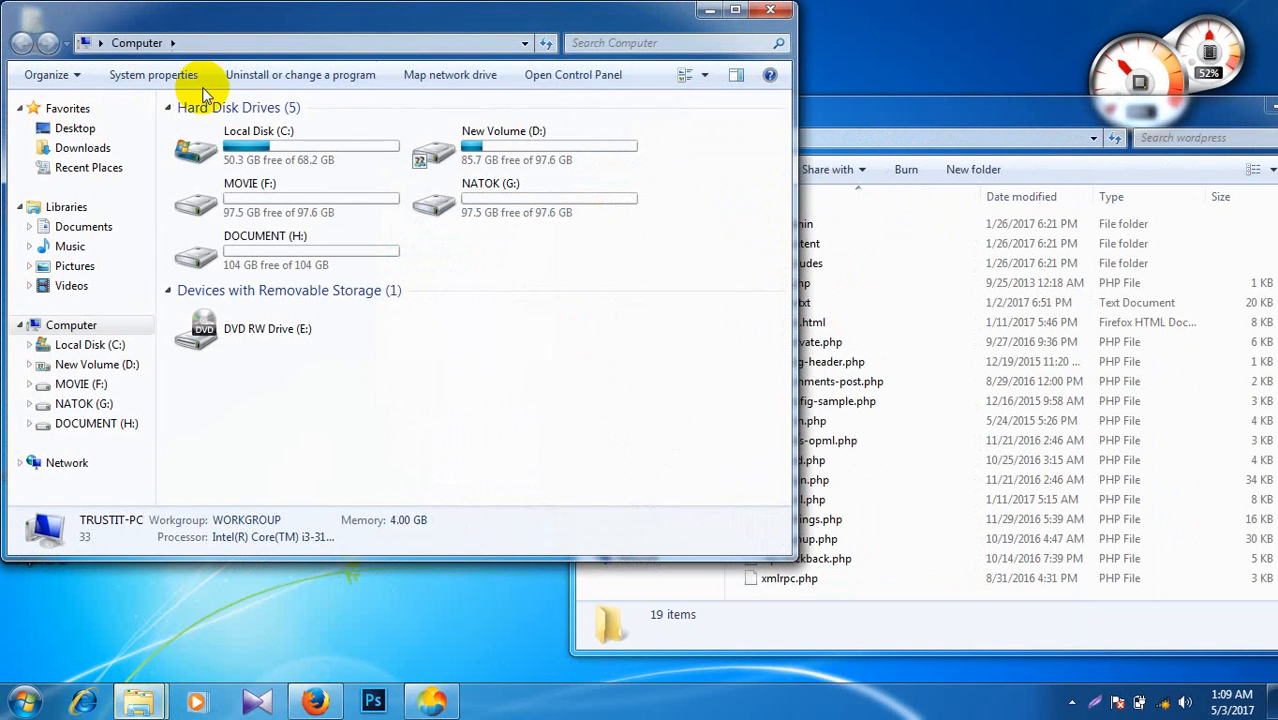
{"action": "double_click", "coordinate": [220, 150]}
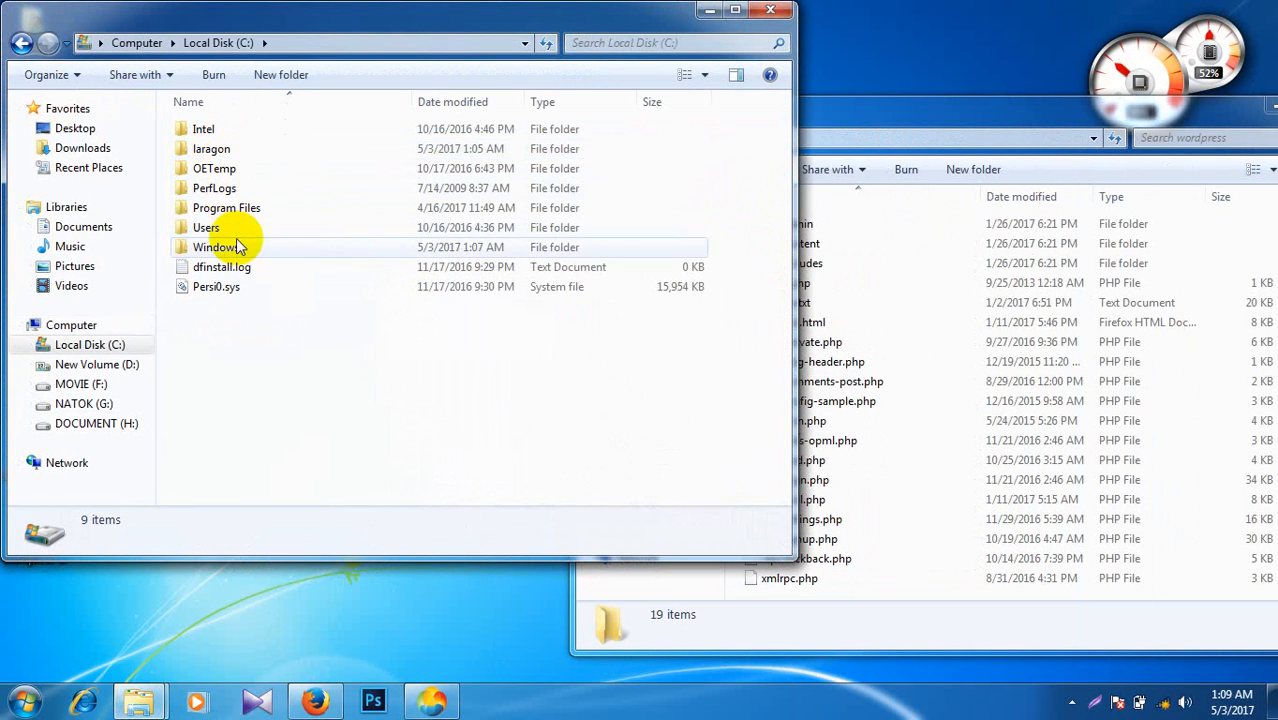
{"action": "double_click", "coordinate": [224, 149]}
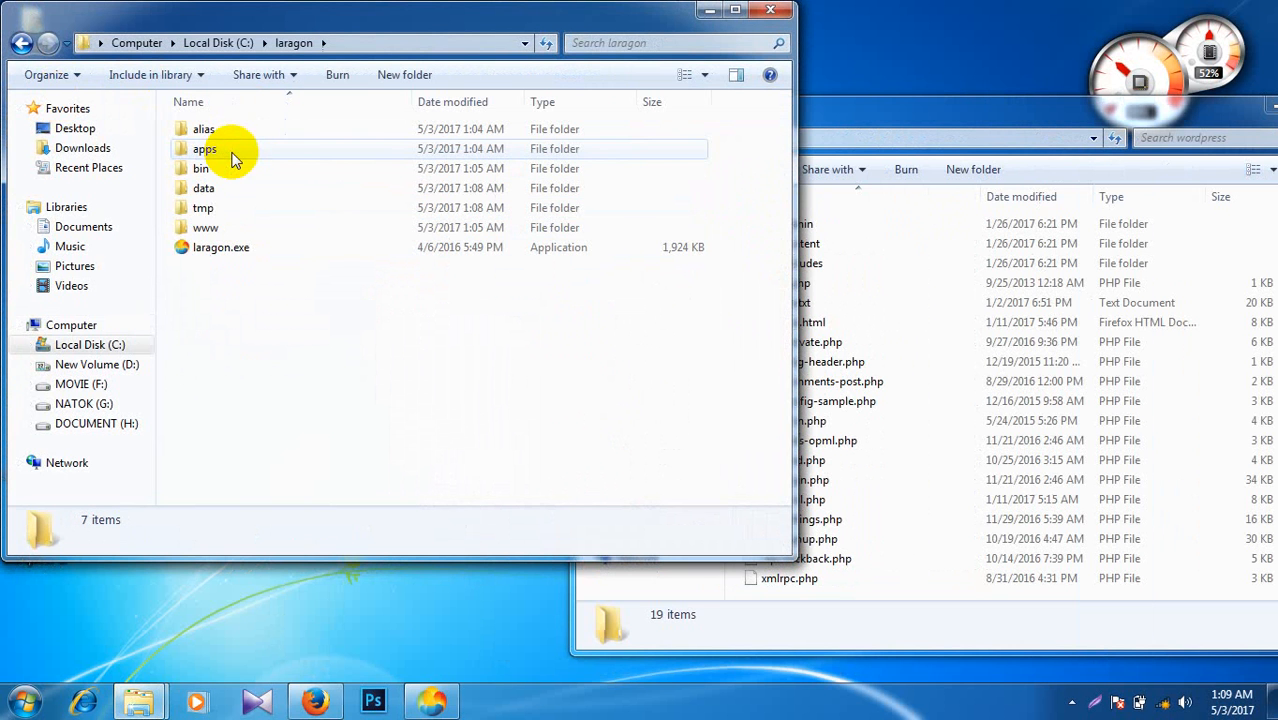
{"action": "left_click", "coordinate": [216, 230]}
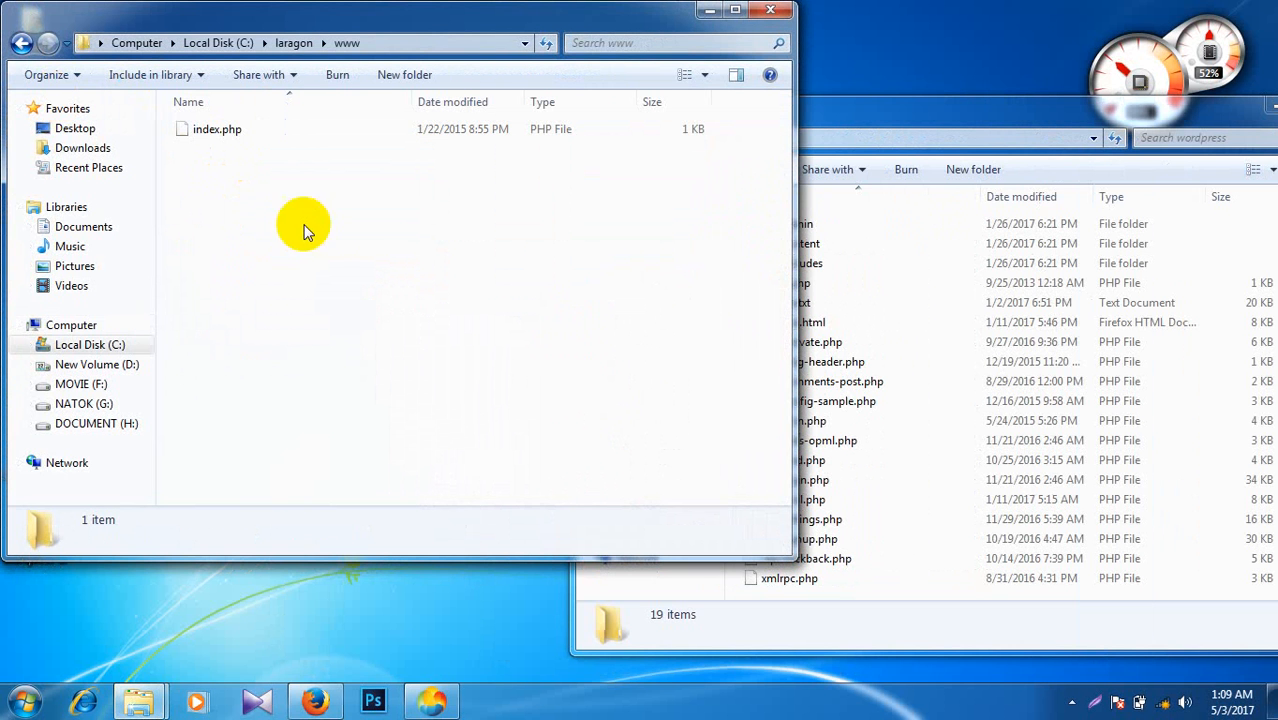
Step: Move all 19 WordPress items into www, replacing index.php, then close both windows
{"action": "left_click", "coordinate": [894, 303]}
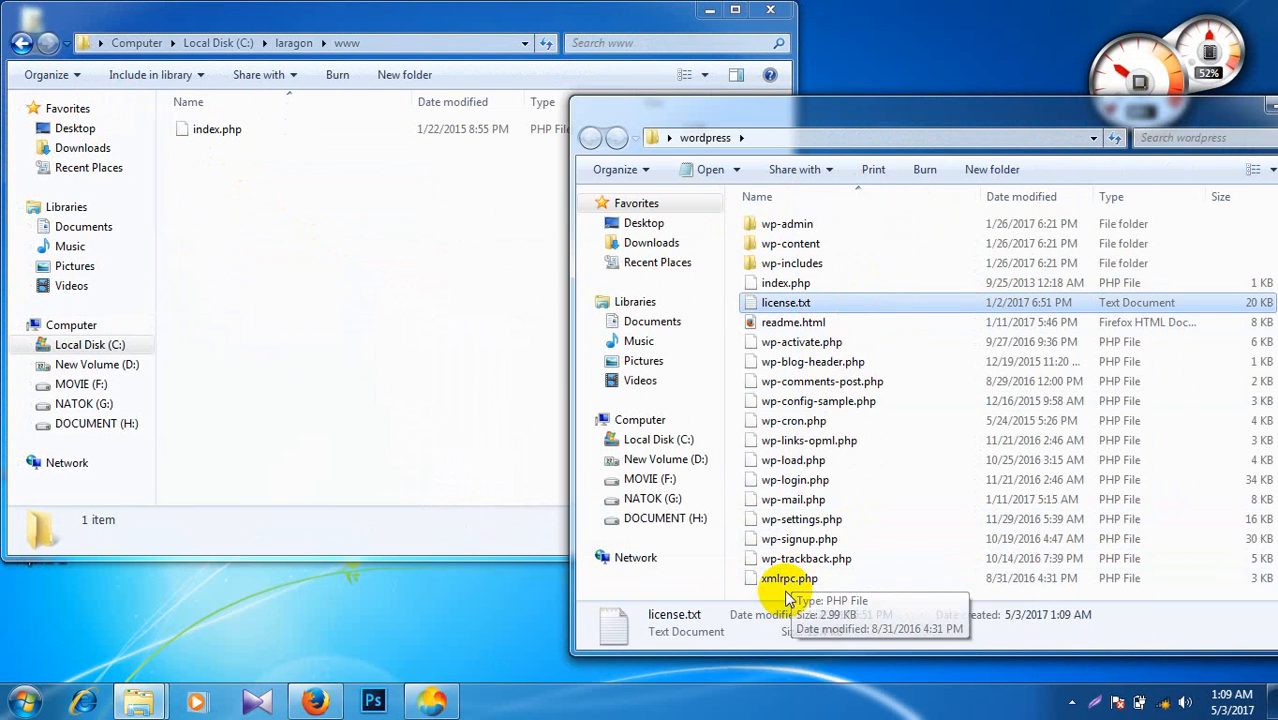
{"action": "left_click_drag", "start_coordinate": [786, 590], "coordinate": [768, 230]}
{"action": "right_click", "coordinate": [768, 230]}
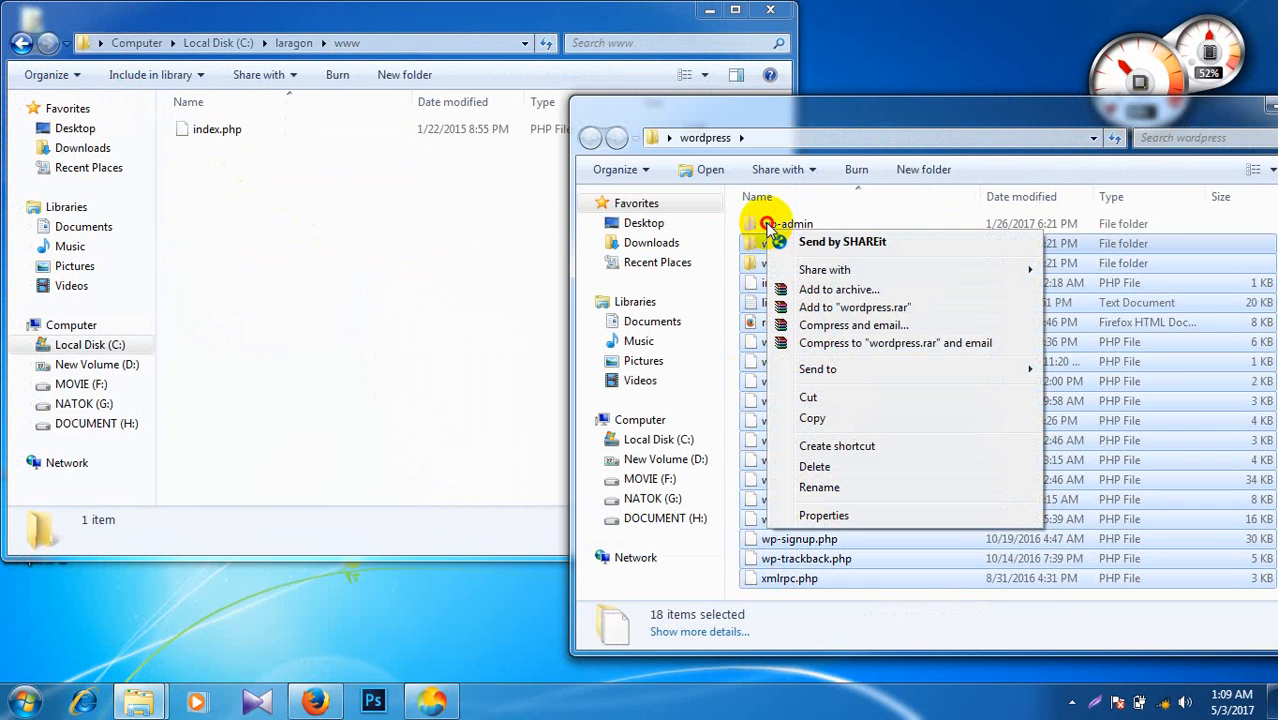
{"action": "left_click", "coordinate": [774, 591]}
{"action": "left_click_drag", "start_coordinate": [774, 591], "coordinate": [421, 231]}
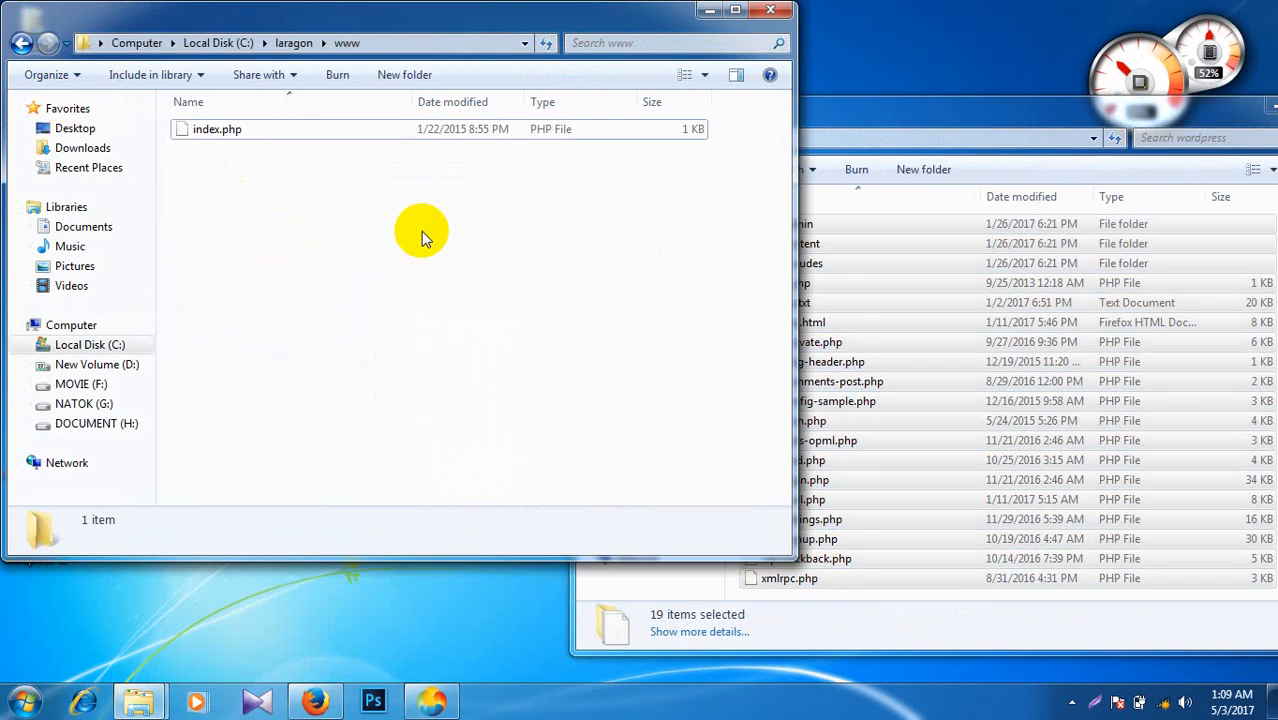
{"action": "left_click", "coordinate": [505, 265]}
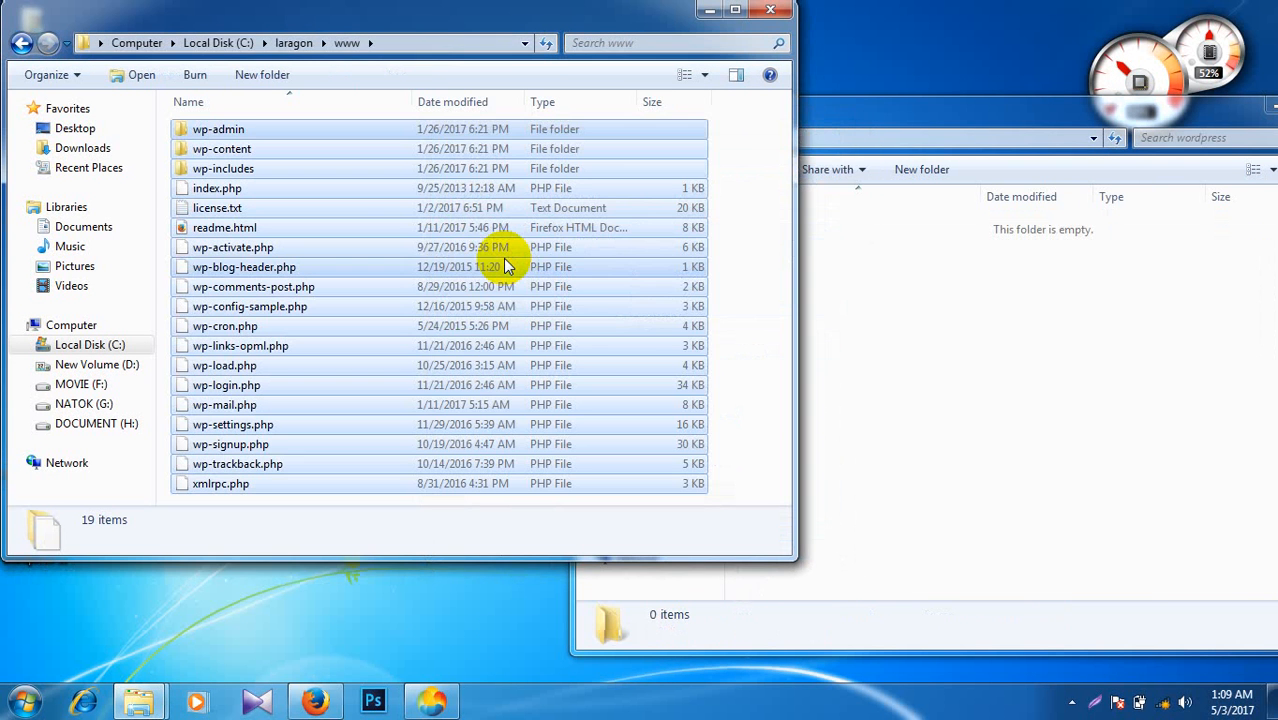
{"action": "left_click_drag", "start_coordinate": [1192, 110], "coordinate": [1035, 122]}
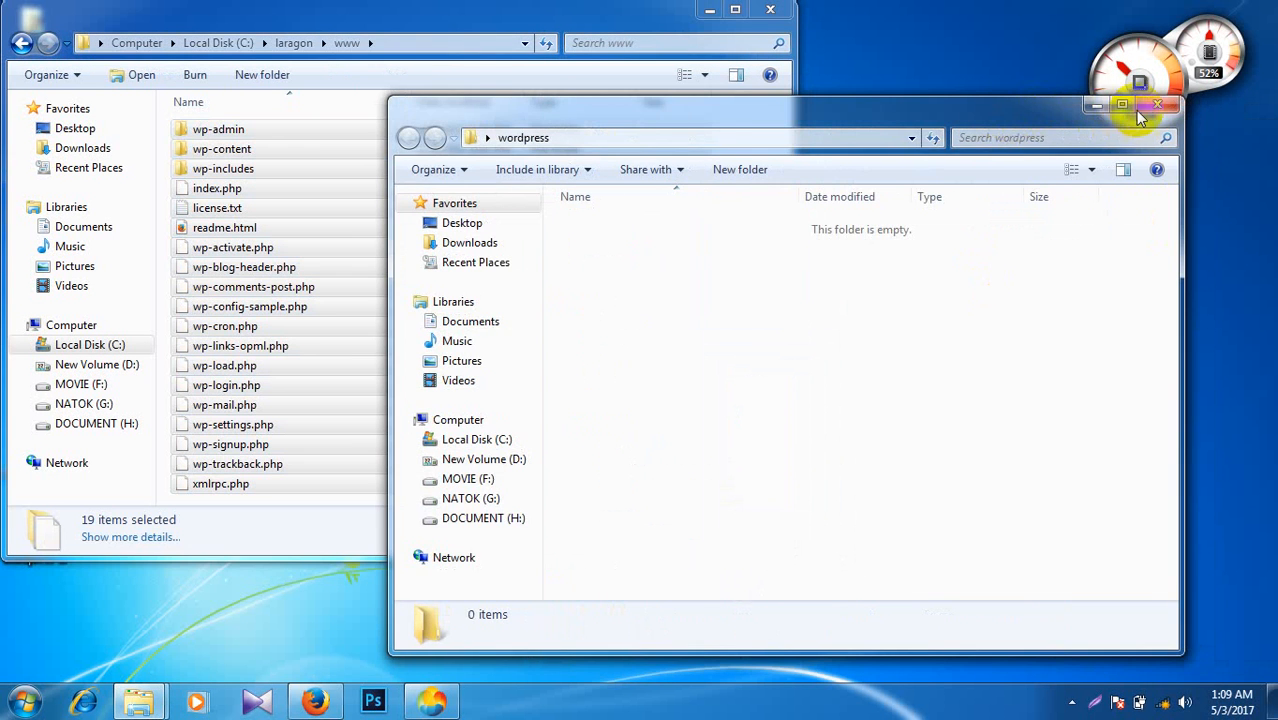
{"action": "left_click", "coordinate": [1176, 106]}
{"action": "left_click", "coordinate": [774, 12]}
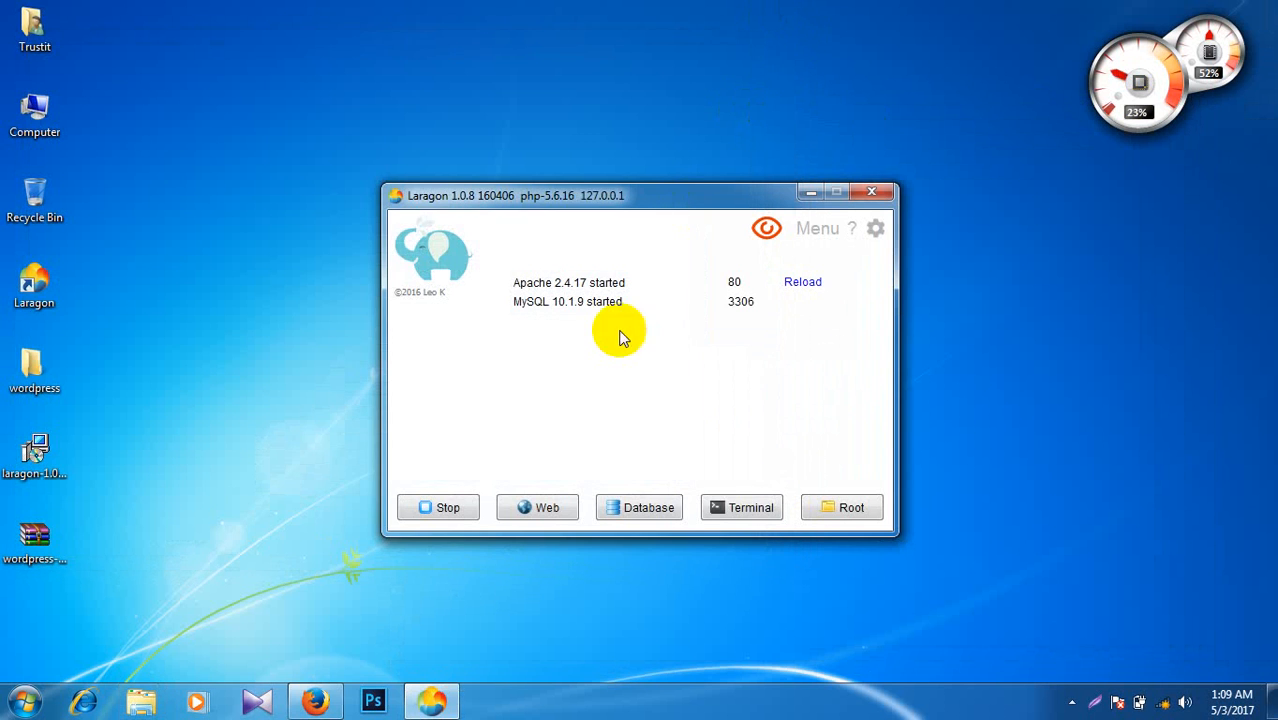
Step: Load localhost in a new Firefox tab
{"action": "left_click", "coordinate": [315, 703]}
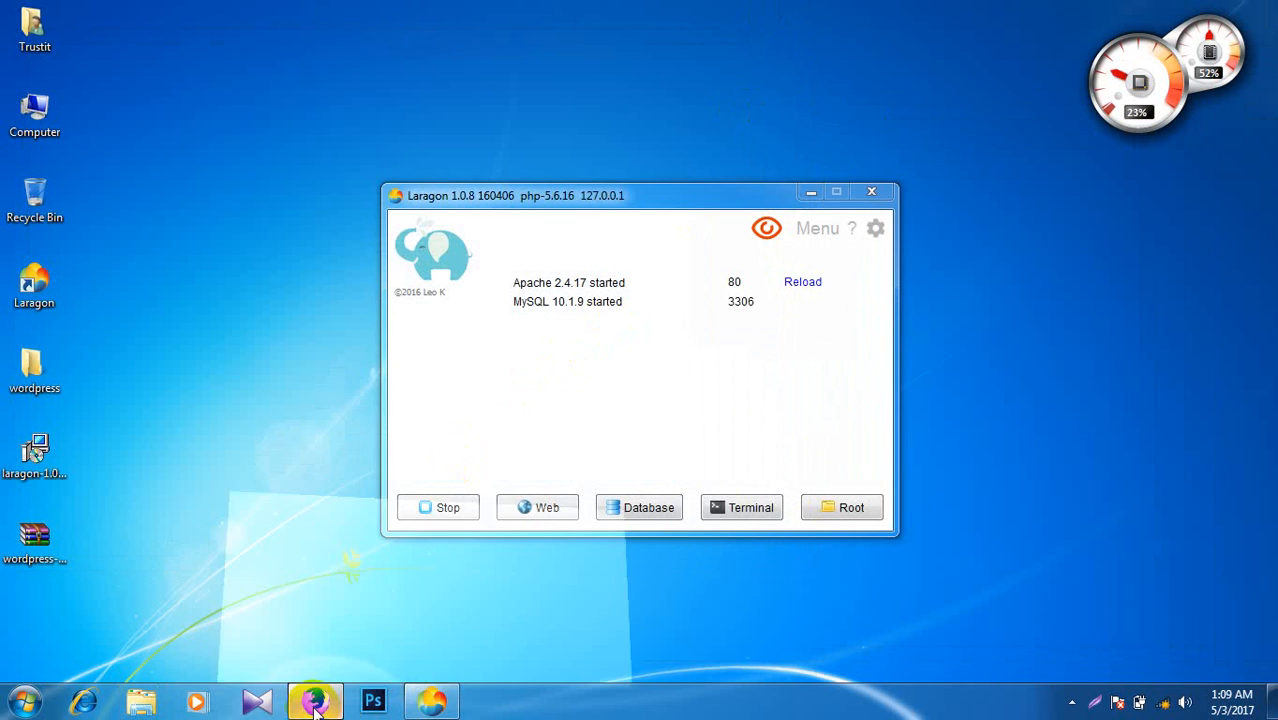
{"action": "left_click", "coordinate": [228, 38]}
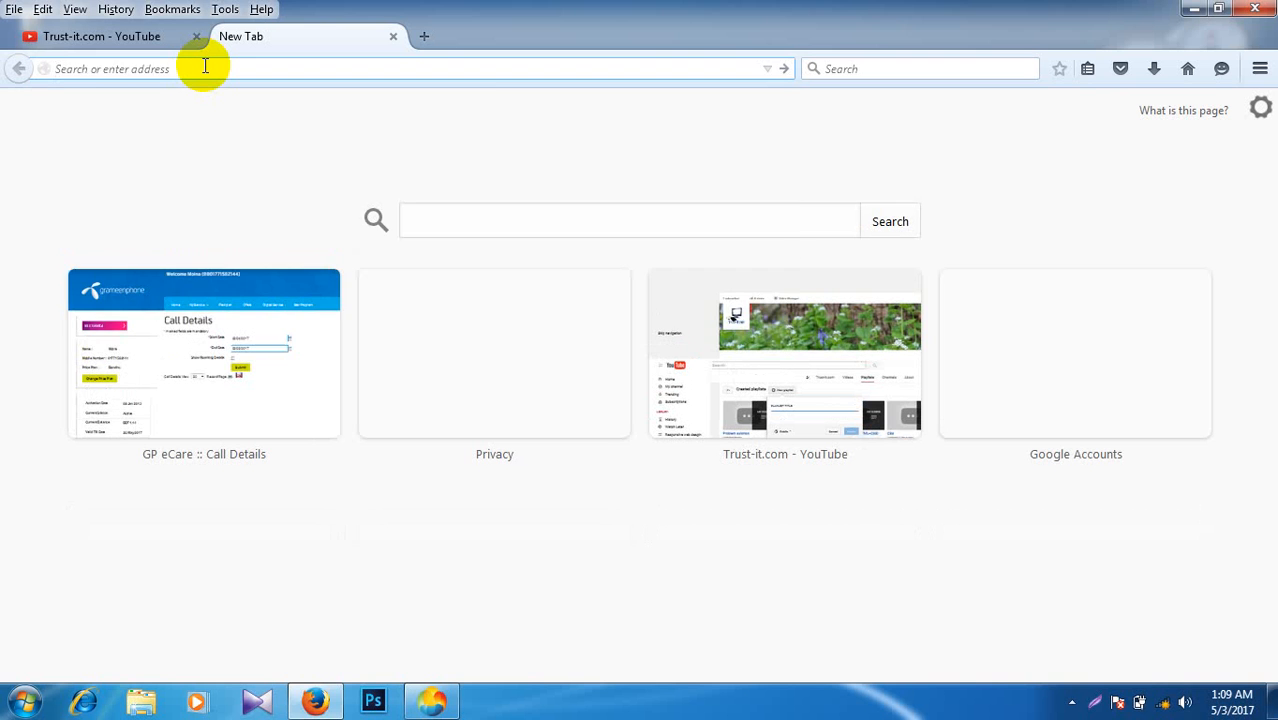
{"action": "type", "text": "o"}
{"action": "key", "text": "BackSpace"}
{"action": "type", "text": "localhost"}
{"action": "key", "text": "Return"}
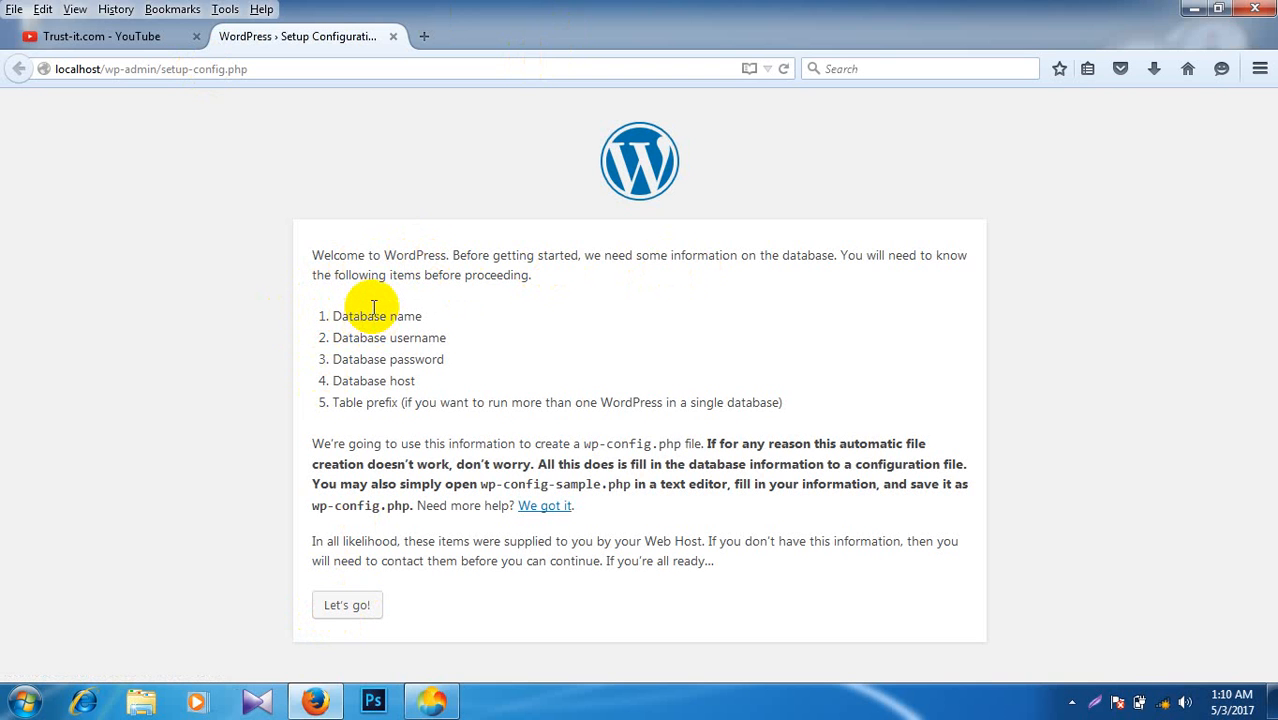
Step: Review the database name and password requirements, then continue with Let's go!
{"action": "left_click_drag", "start_coordinate": [368, 317], "coordinate": [435, 364]}
{"action": "left_click", "coordinate": [411, 335]}
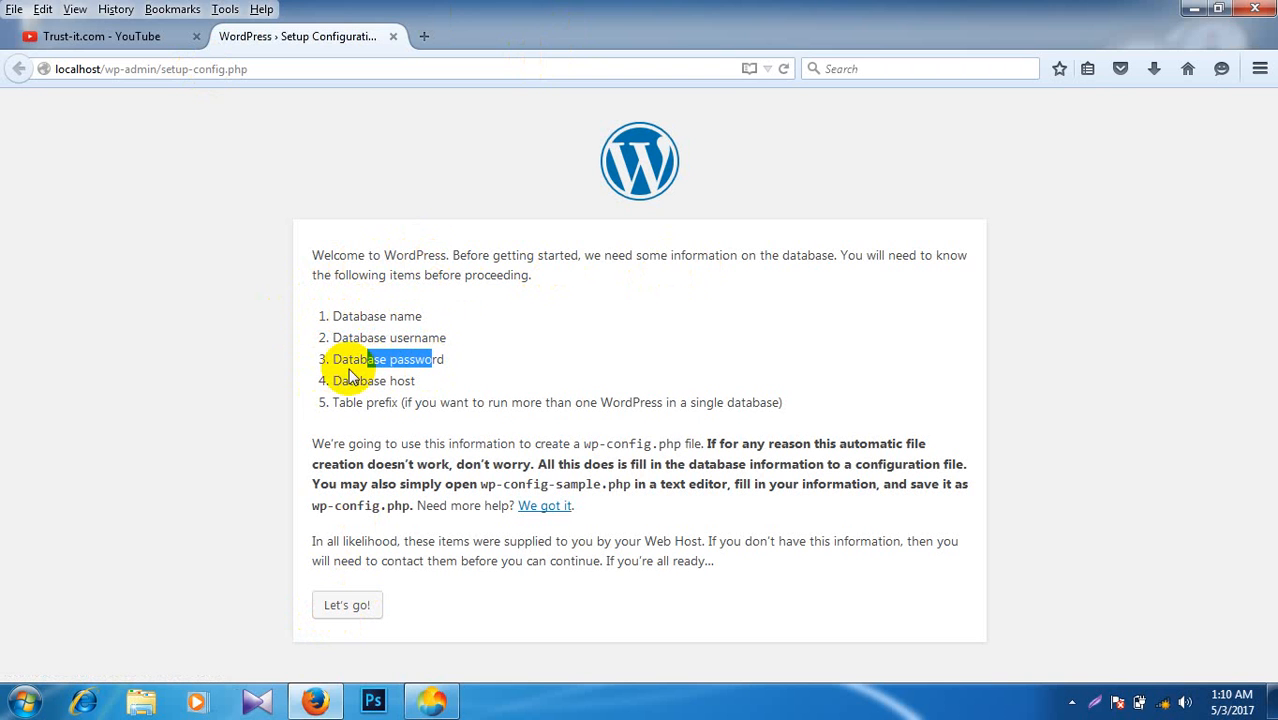
{"action": "left_click_drag", "start_coordinate": [349, 366], "coordinate": [373, 378]}
{"action": "left_click", "coordinate": [343, 606]}
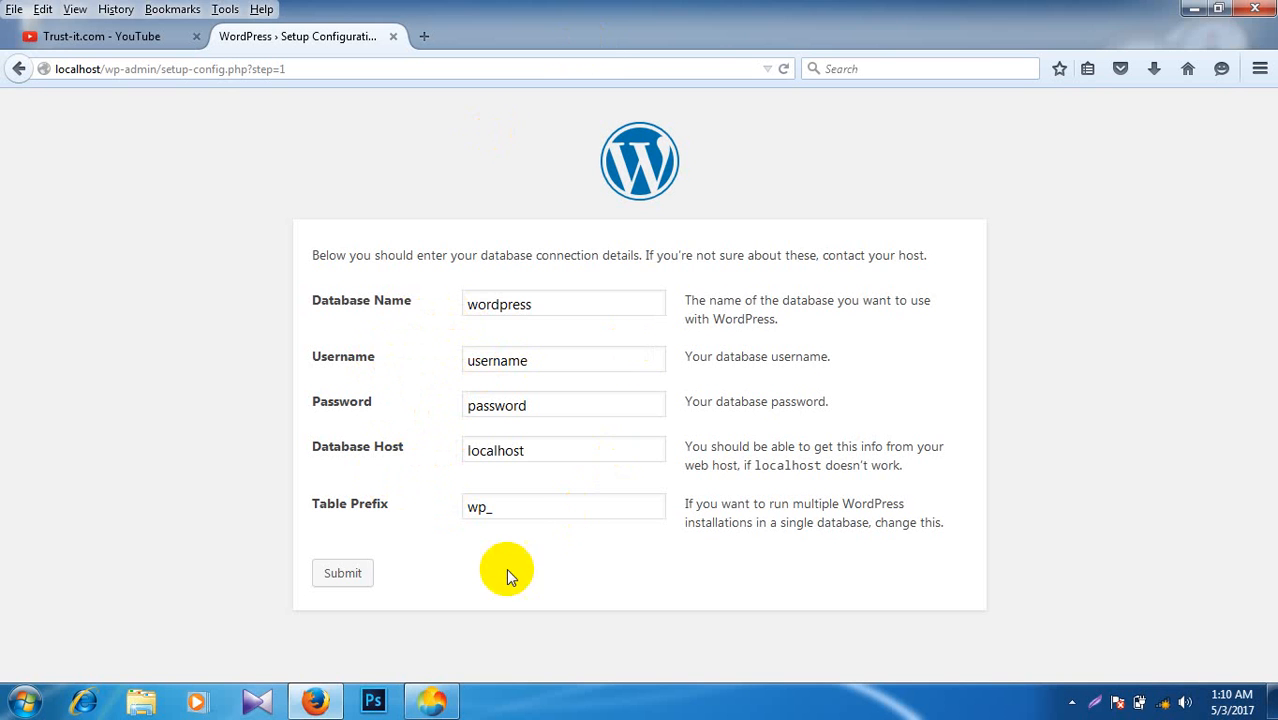
Step: Launch phpMyAdmin's login page in a new tab using Laragon's Database button
{"action": "left_click", "coordinate": [433, 700]}
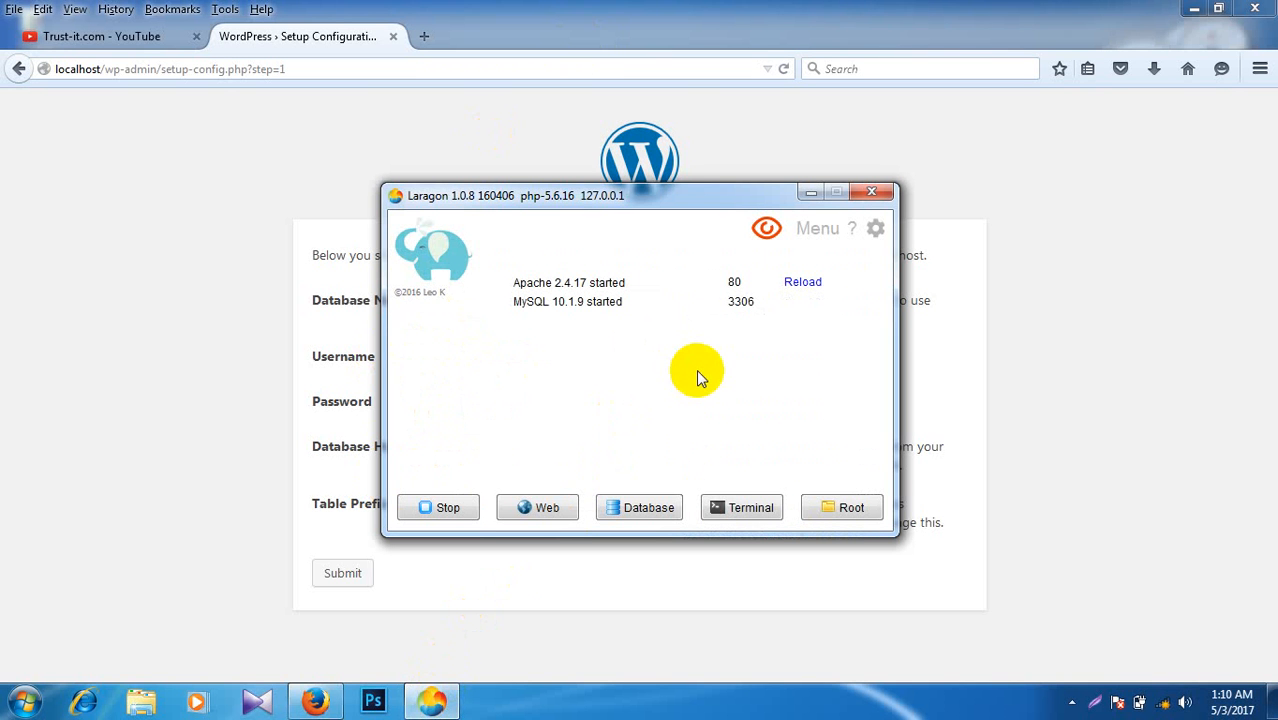
{"action": "left_click", "coordinate": [640, 508]}
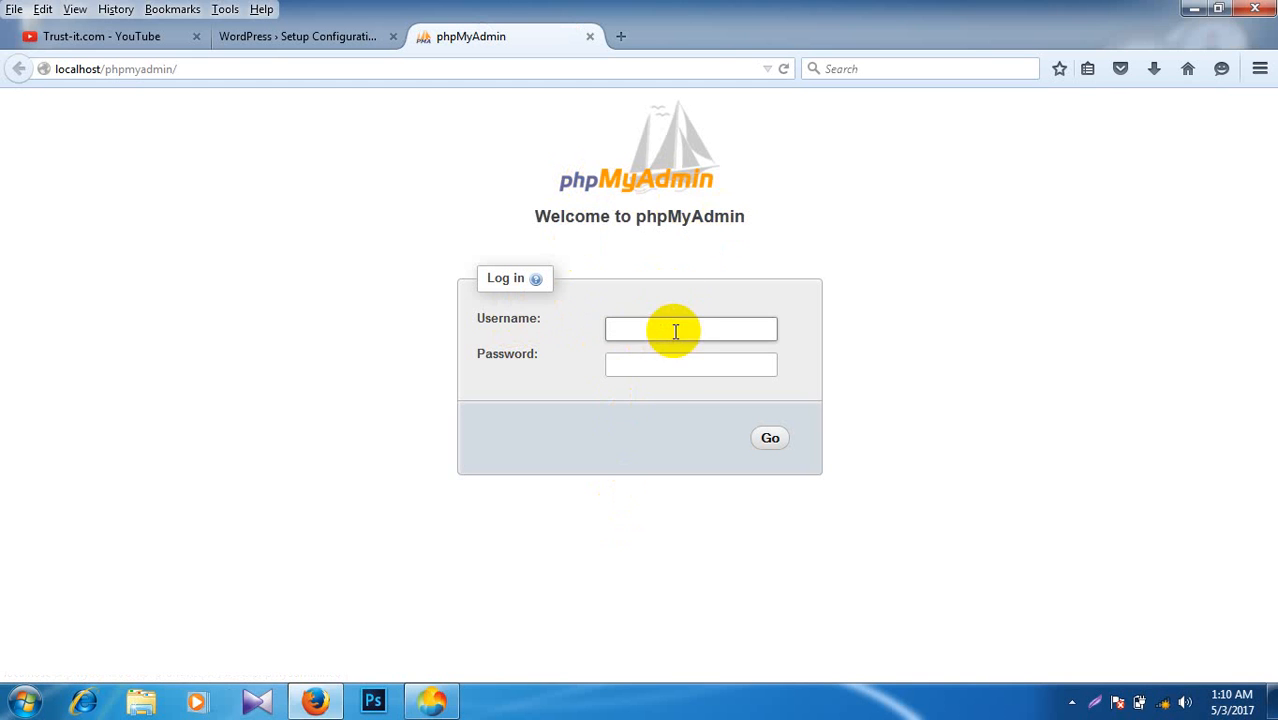
Step: Sign in to phpMyAdmin as root, leaving the password blank
{"action": "left_click", "coordinate": [666, 371]}
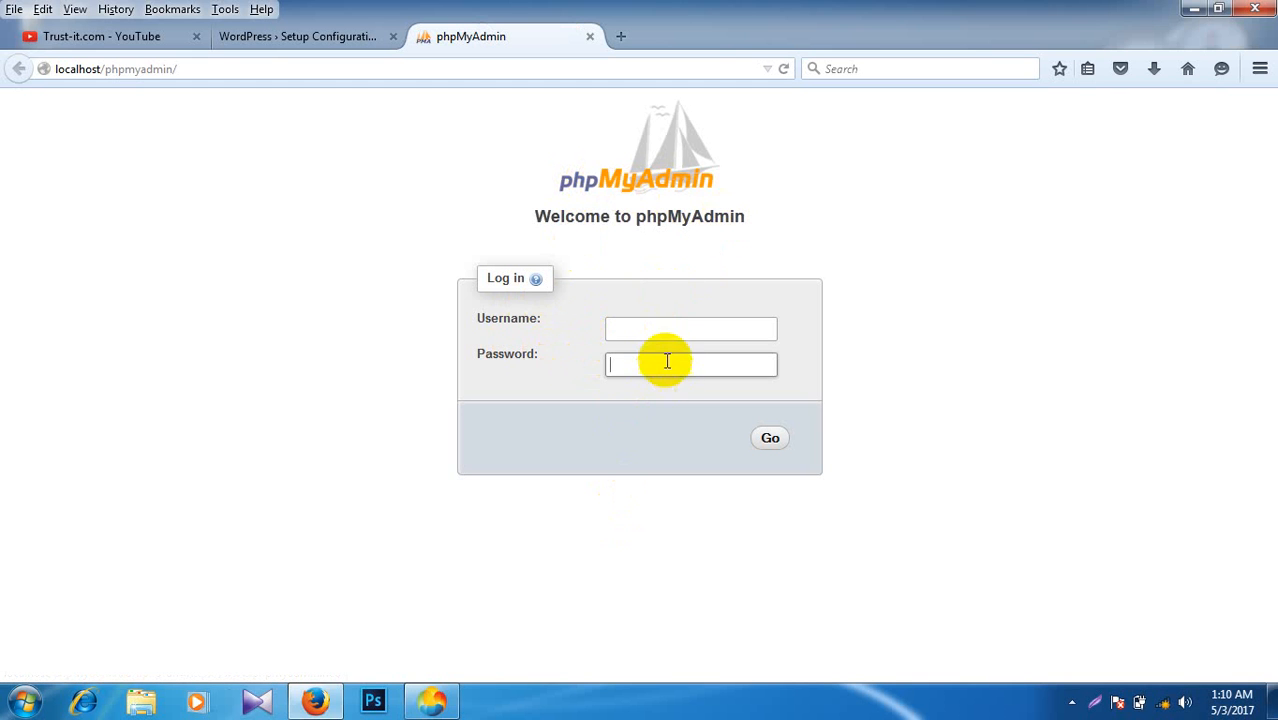
{"action": "left_click", "coordinate": [661, 330]}
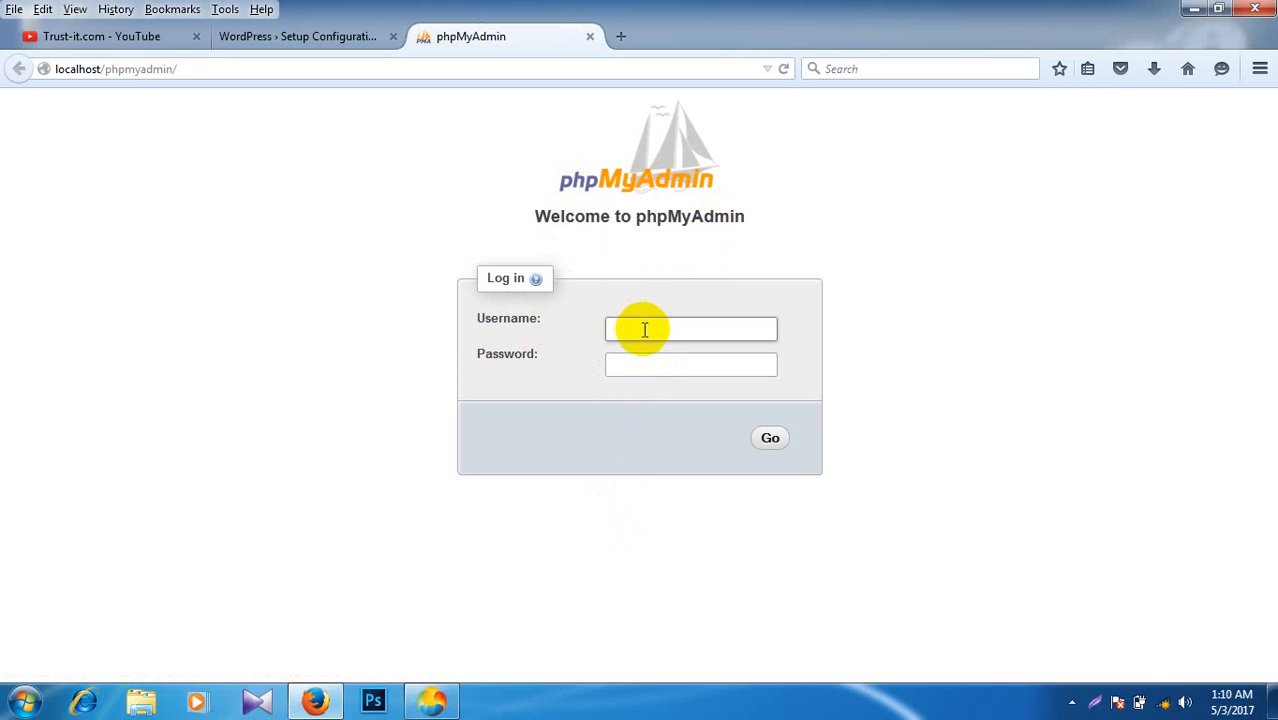
{"action": "left_click", "coordinate": [633, 366]}
{"action": "left_click", "coordinate": [633, 323]}
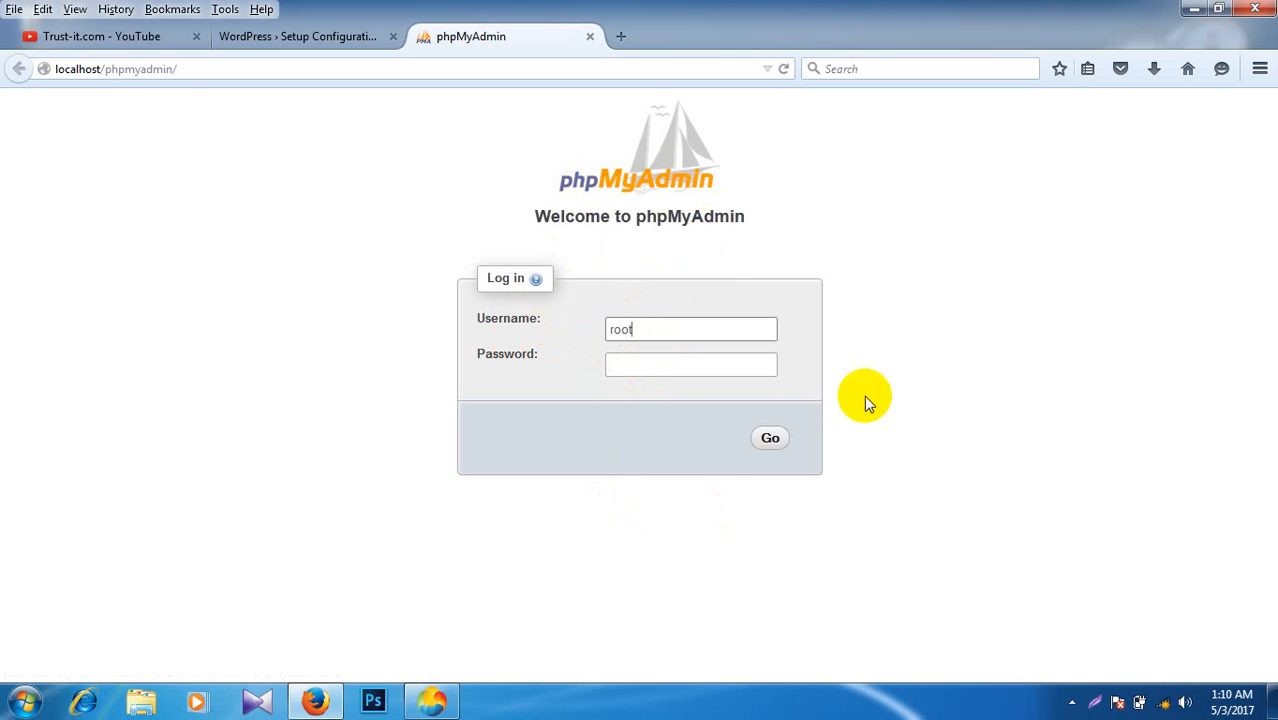
{"action": "left_click", "coordinate": [770, 440]}
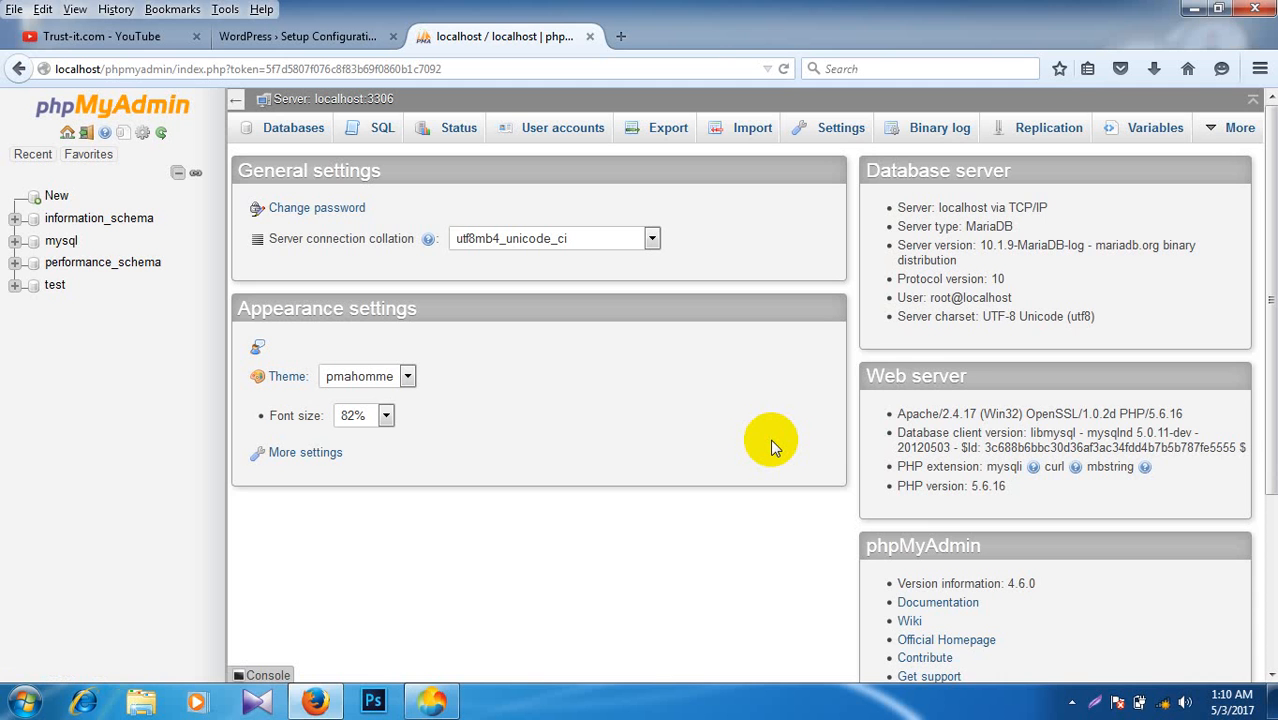
Step: Create an empty database named 'arnob' under Databases, then go back to the phpMyAdmin home page
{"action": "left_click", "coordinate": [296, 38]}
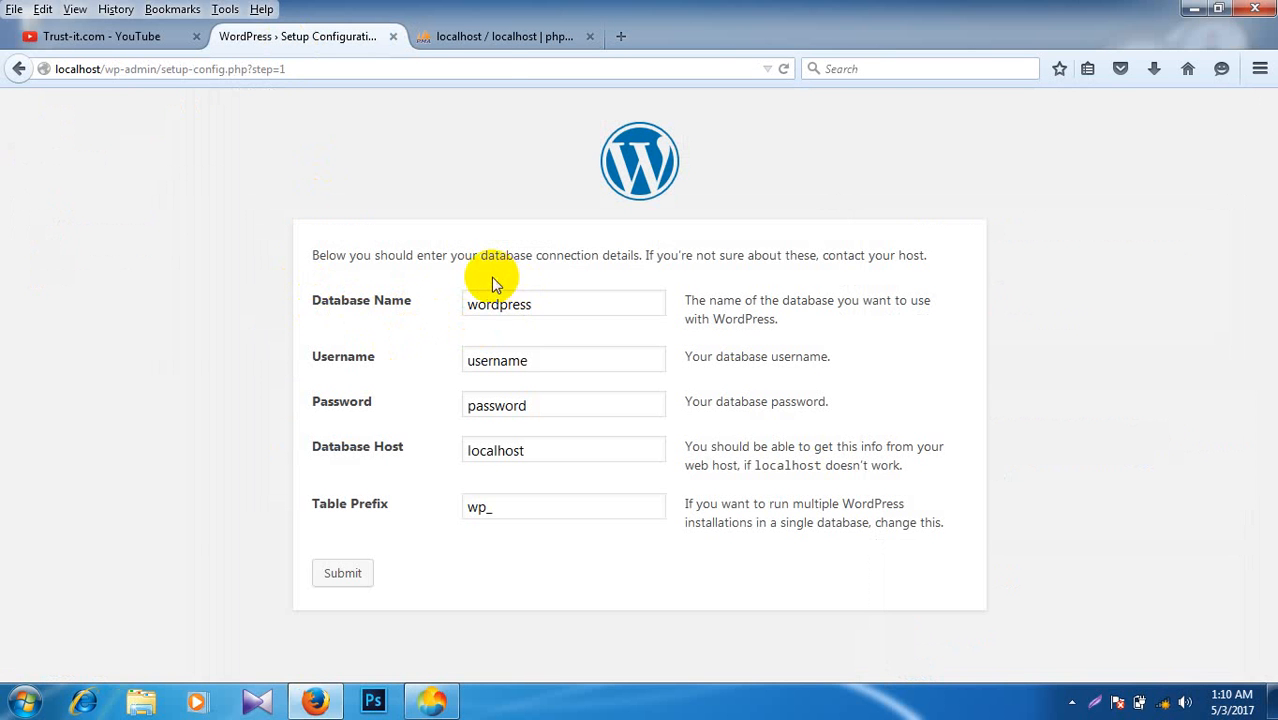
{"action": "left_click", "coordinate": [490, 38]}
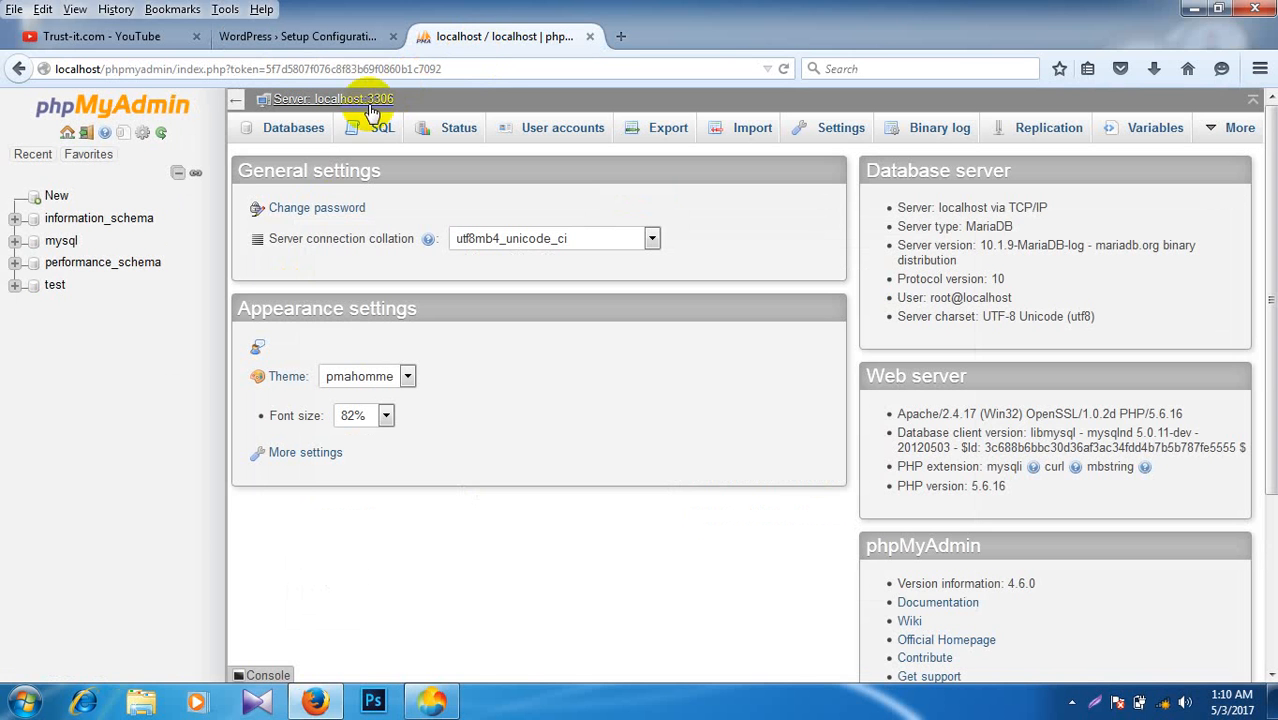
{"action": "left_click", "coordinate": [305, 137]}
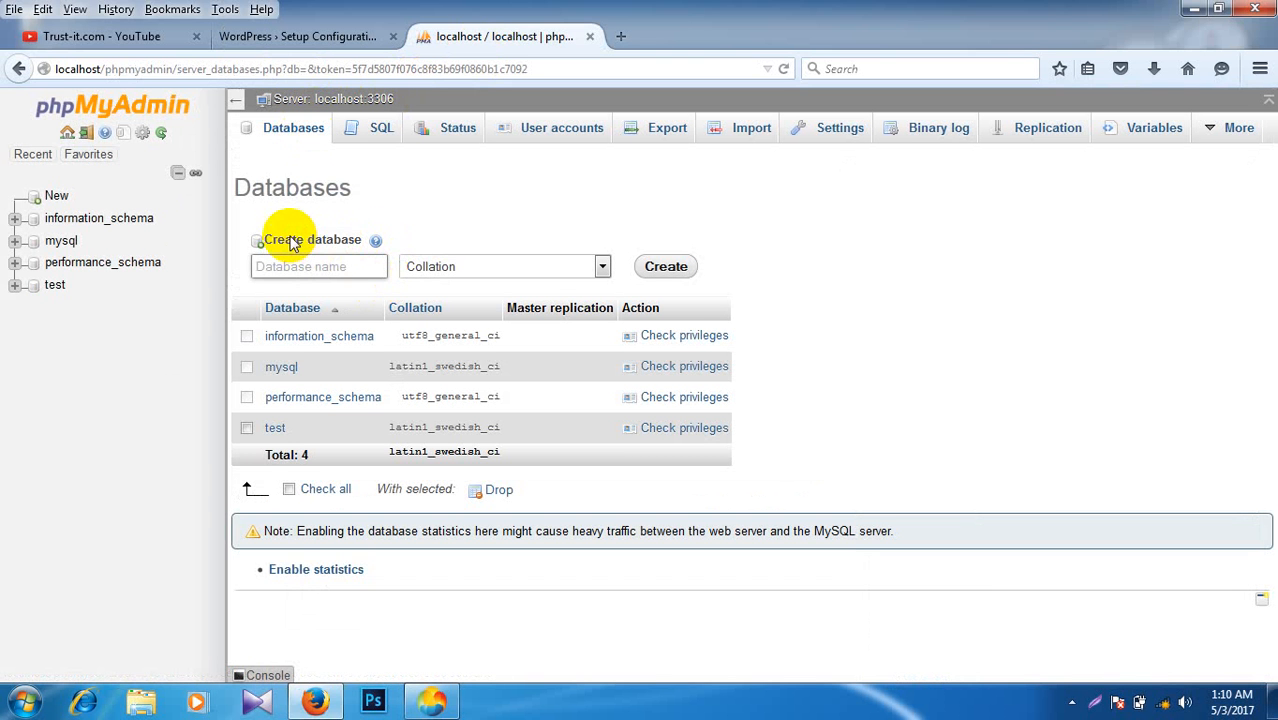
{"action": "left_click", "coordinate": [335, 267]}
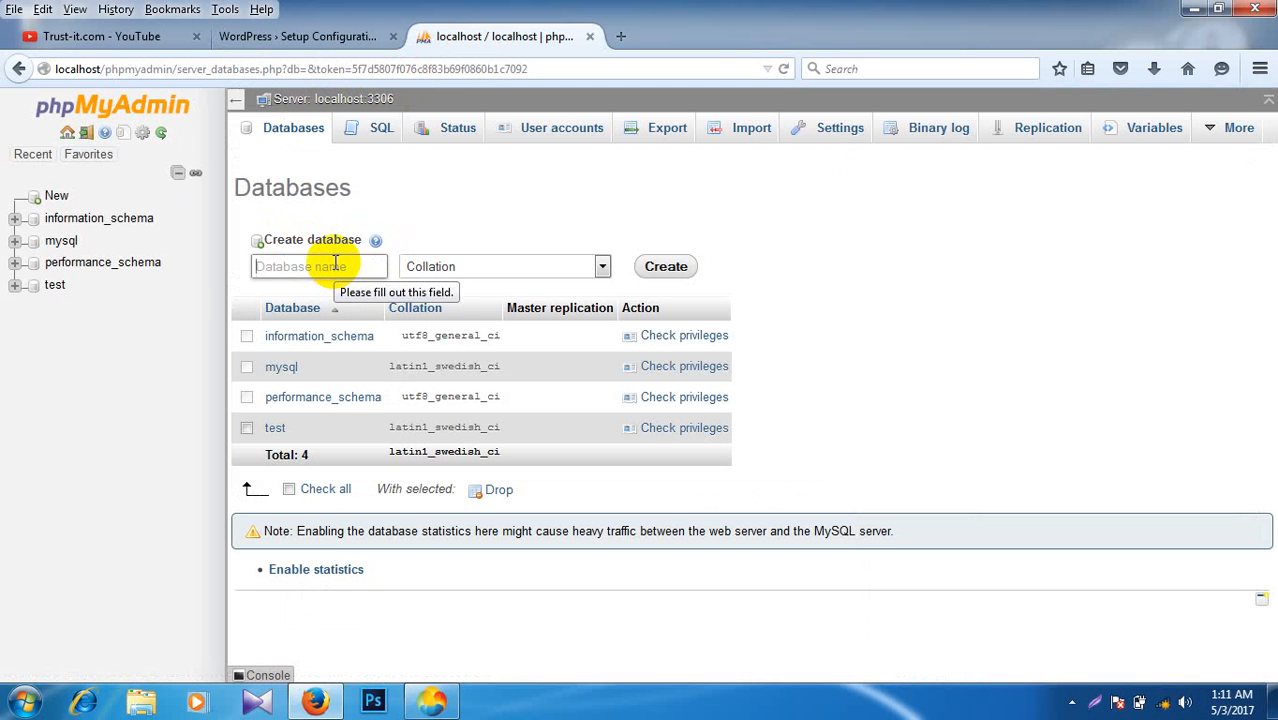
{"action": "type", "text": "arnob"}
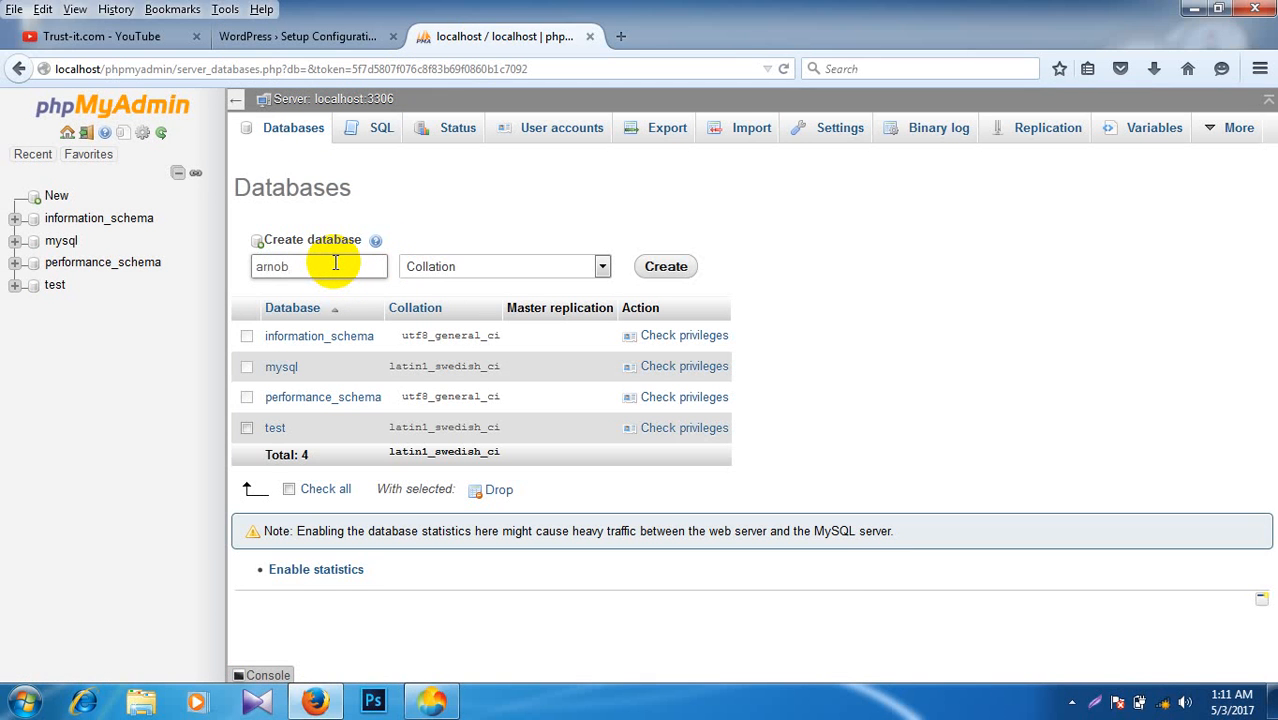
{"action": "left_click", "coordinate": [666, 268]}
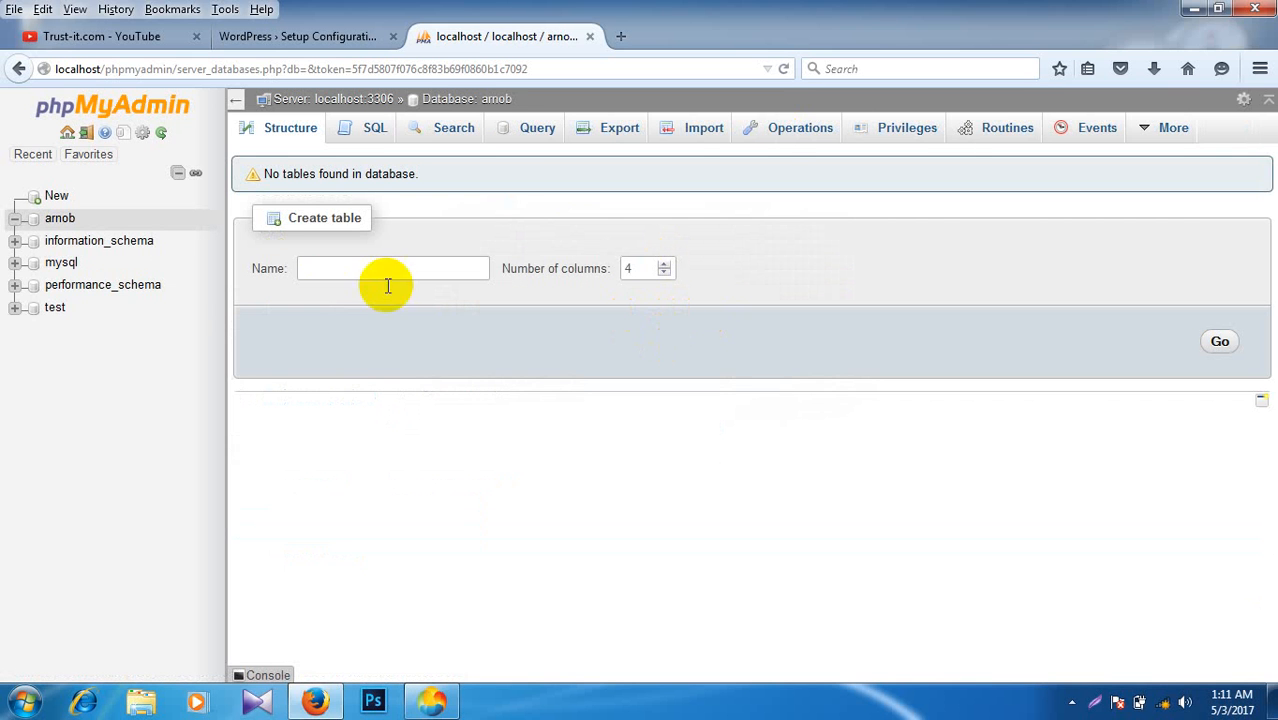
{"action": "left_click", "coordinate": [250, 34]}
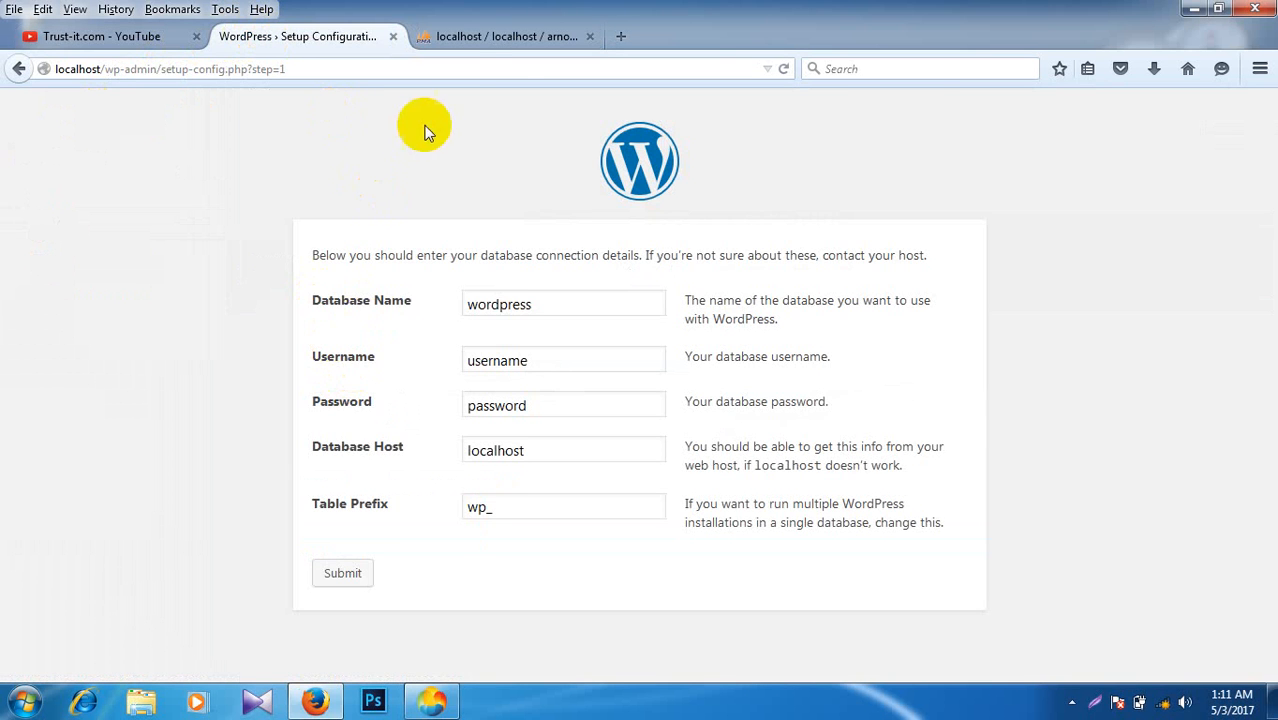
{"action": "left_click", "coordinate": [487, 35]}
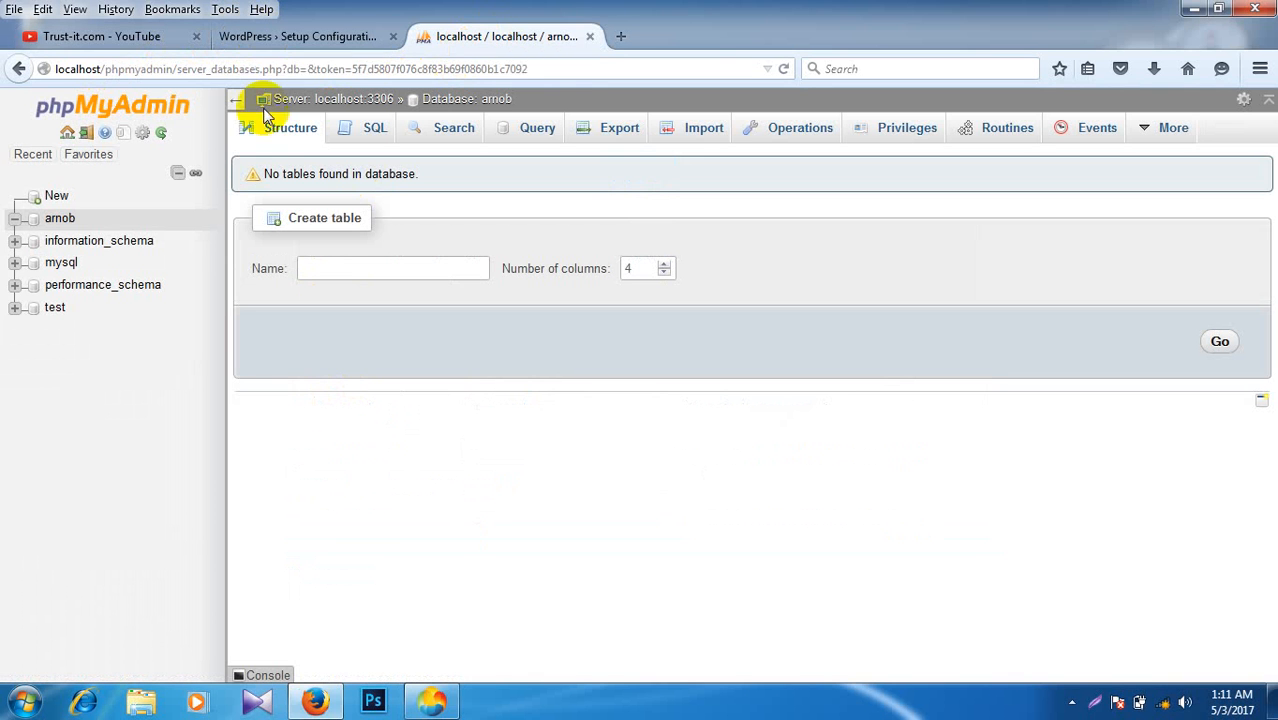
{"action": "left_click", "coordinate": [110, 112]}
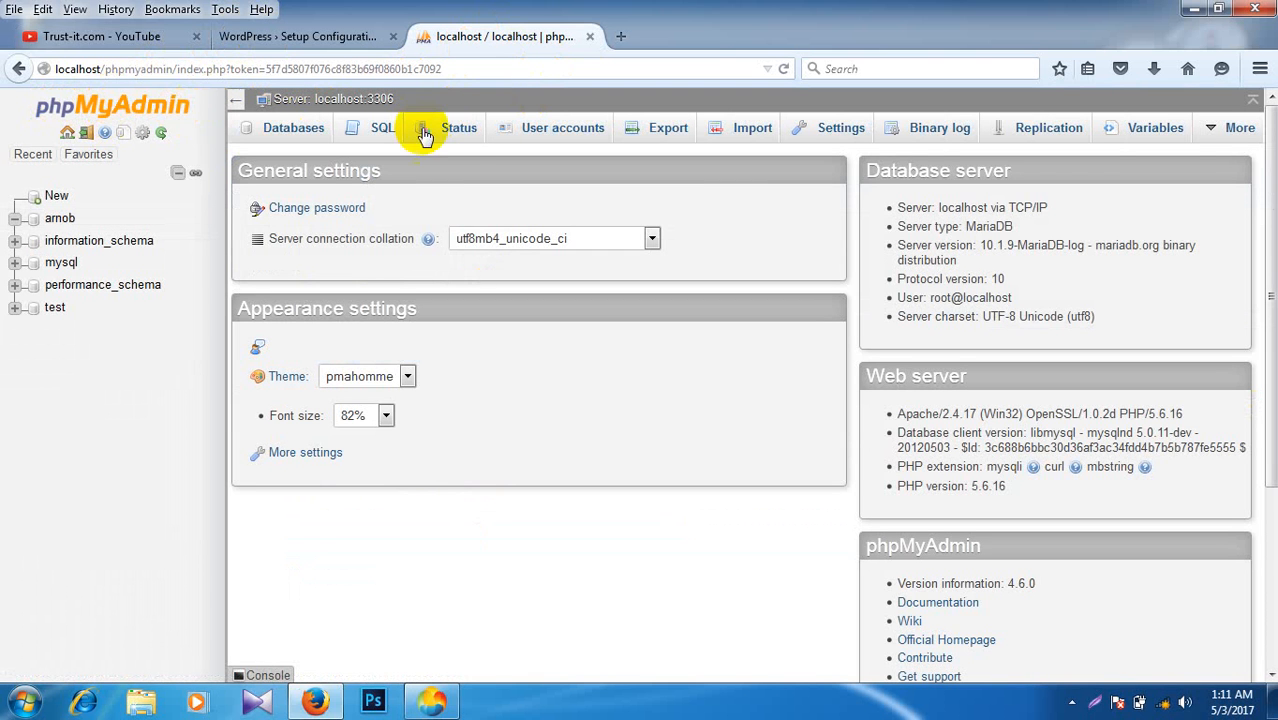
Step: Start a new user account, entering a user name and setting Host to Local
{"action": "left_click", "coordinate": [565, 140]}
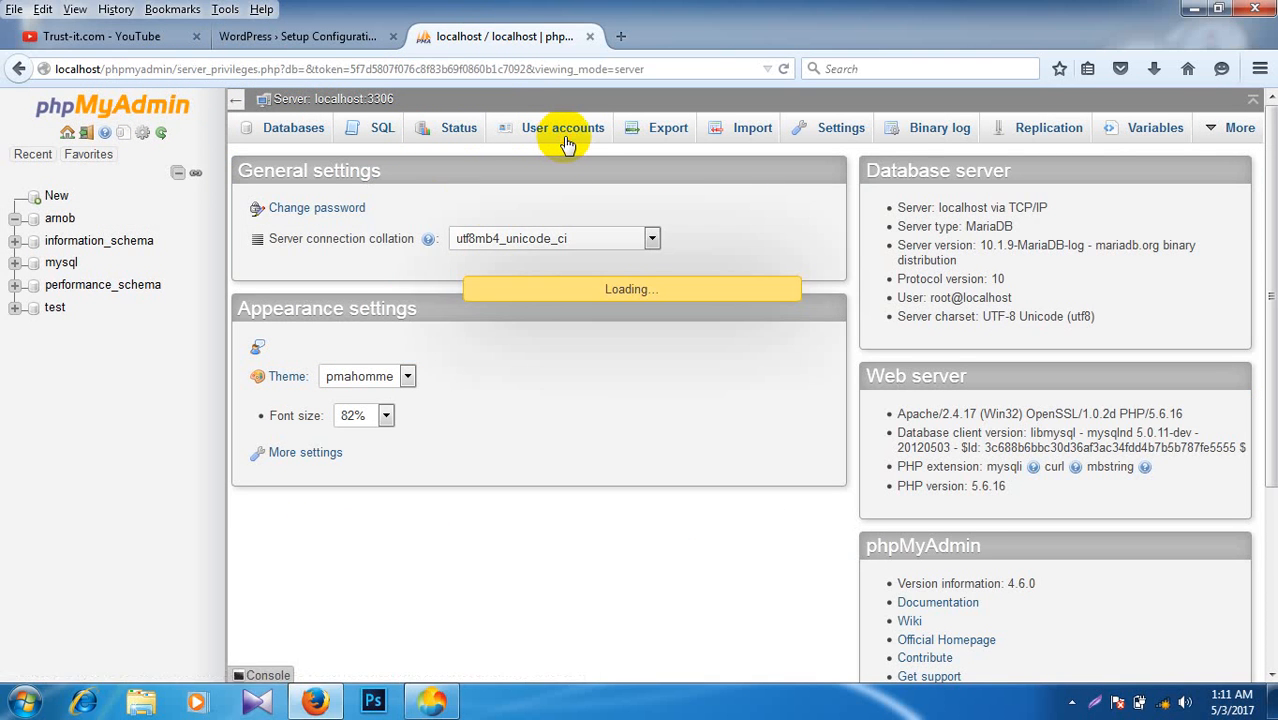
{"action": "scroll", "coordinate": [383, 495], "scroll_direction": "down", "scroll_amount": 3}
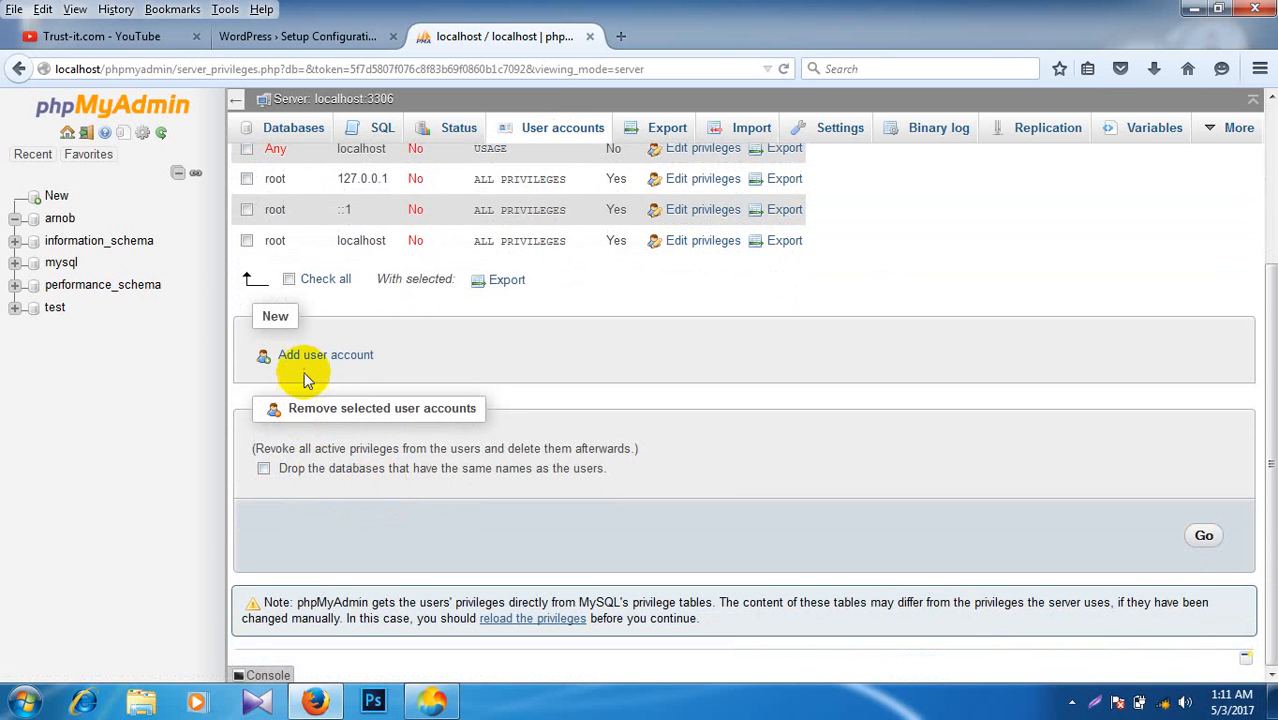
{"action": "left_click", "coordinate": [332, 356]}
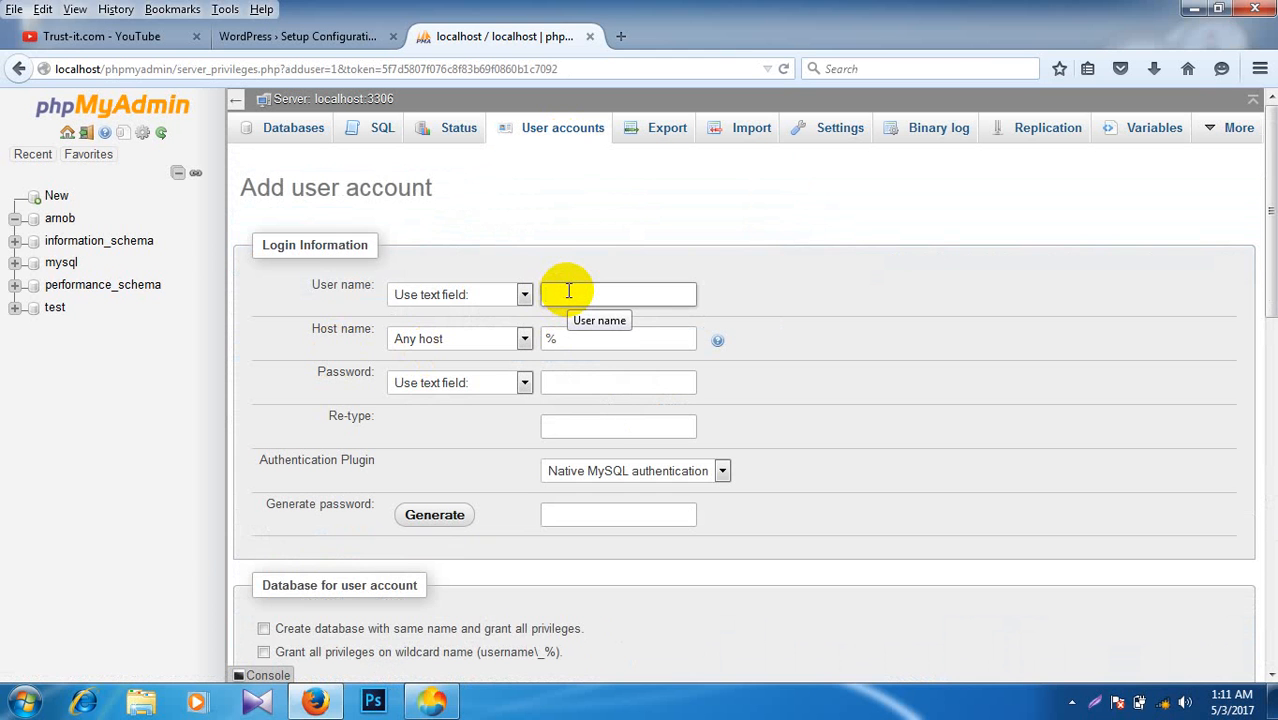
{"action": "left_click", "coordinate": [568, 291]}
{"action": "type", "text": "abir"}
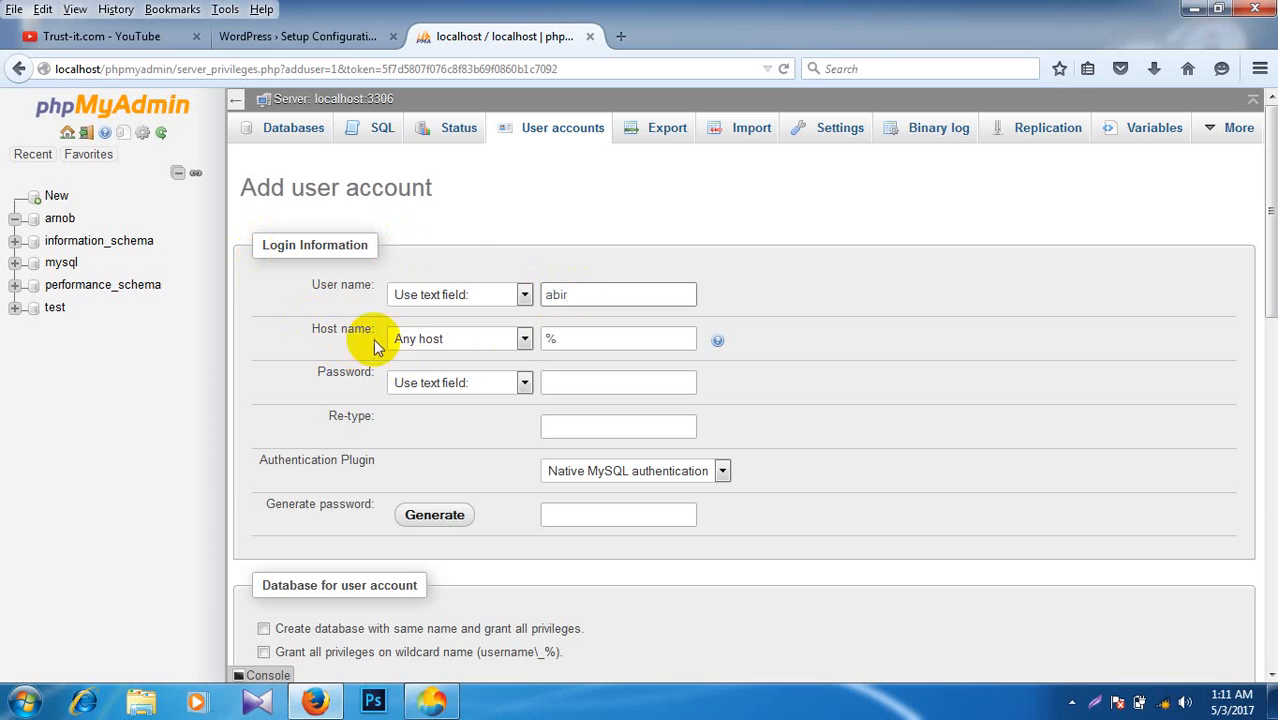
{"action": "left_click", "coordinate": [605, 341]}
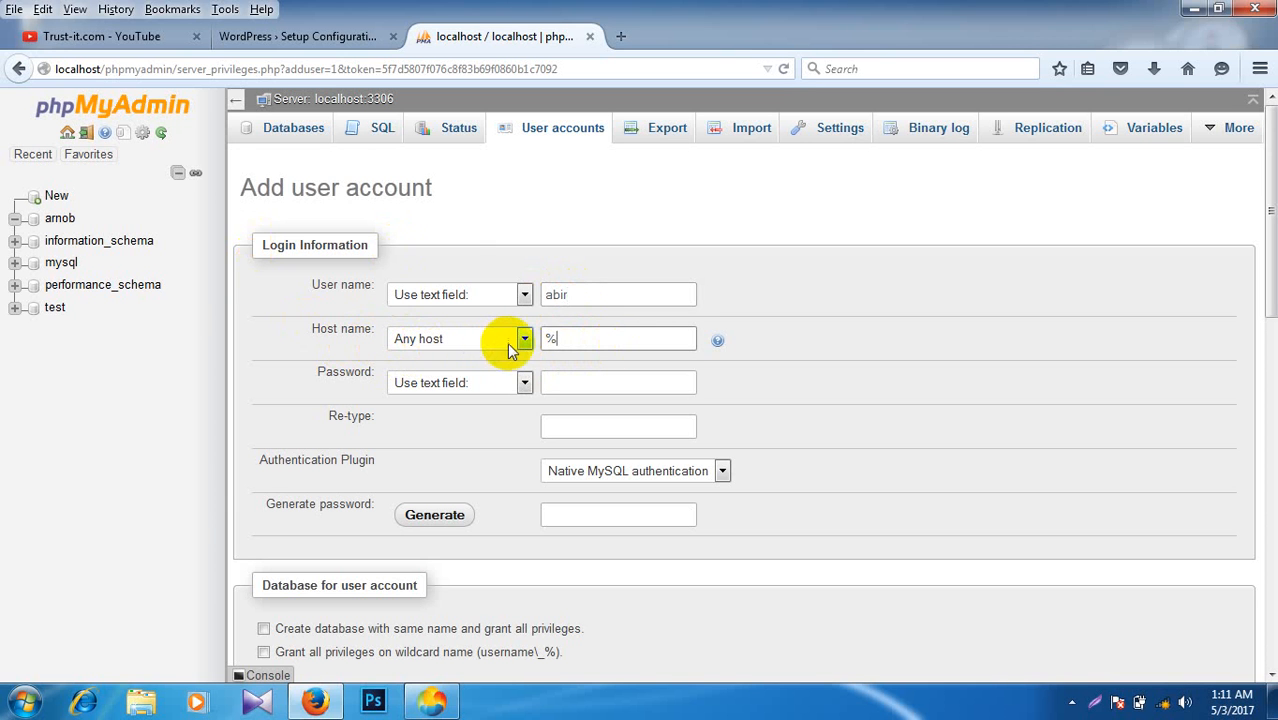
{"action": "left_click", "coordinate": [524, 339]}
{"action": "left_click", "coordinate": [463, 372]}
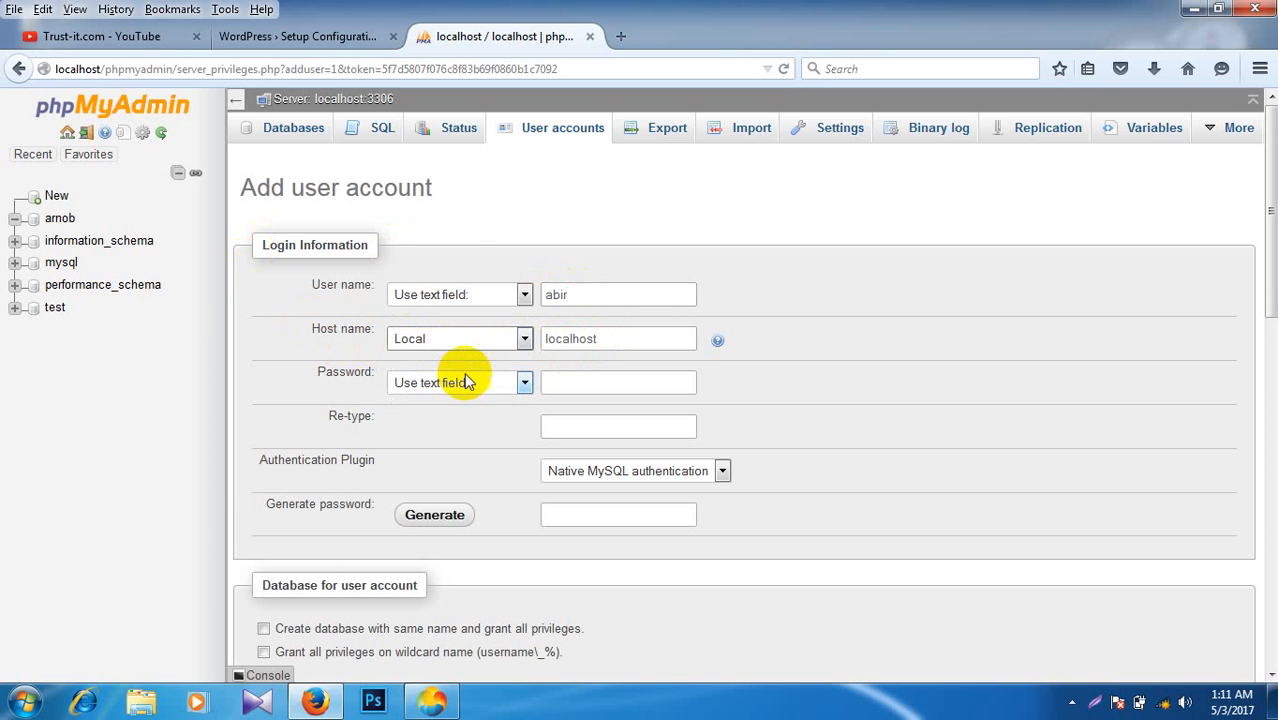
Step: Enter and retype the account password, tick Check all global privileges, and create the account
{"action": "left_click", "coordinate": [580, 382]}
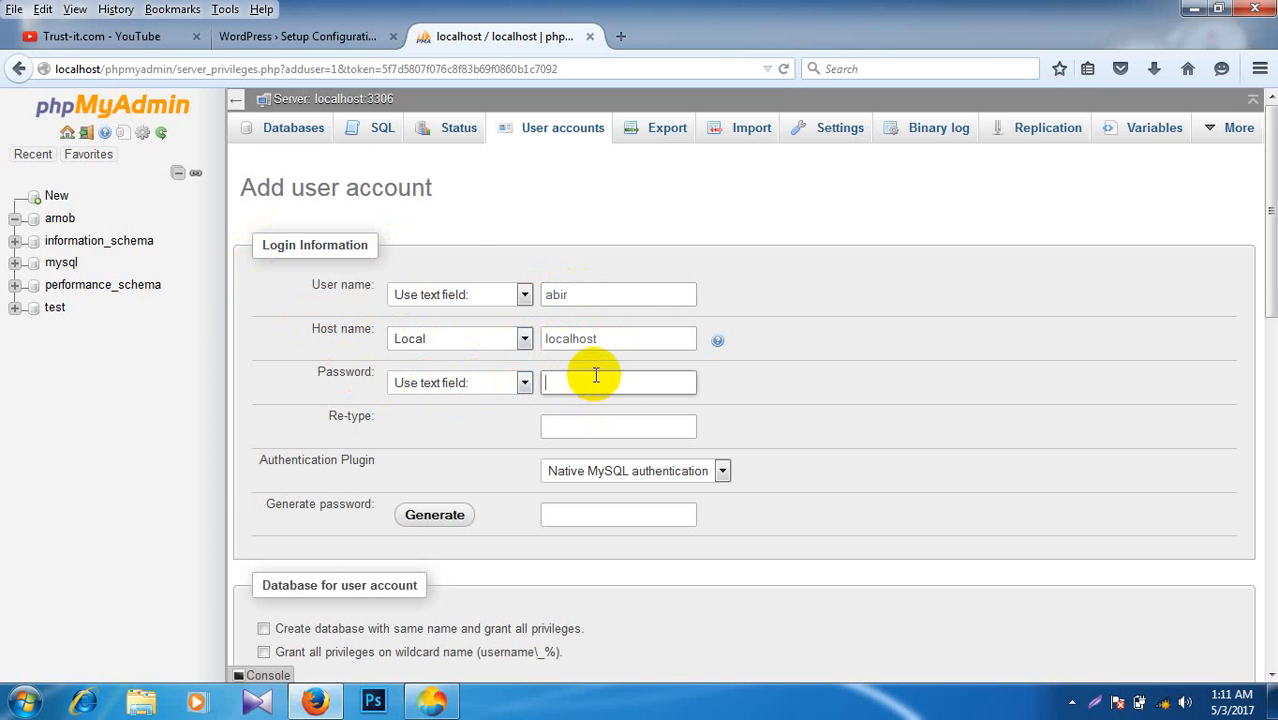
{"action": "type", "text": "1"}
{"action": "left_click", "coordinate": [588, 427]}
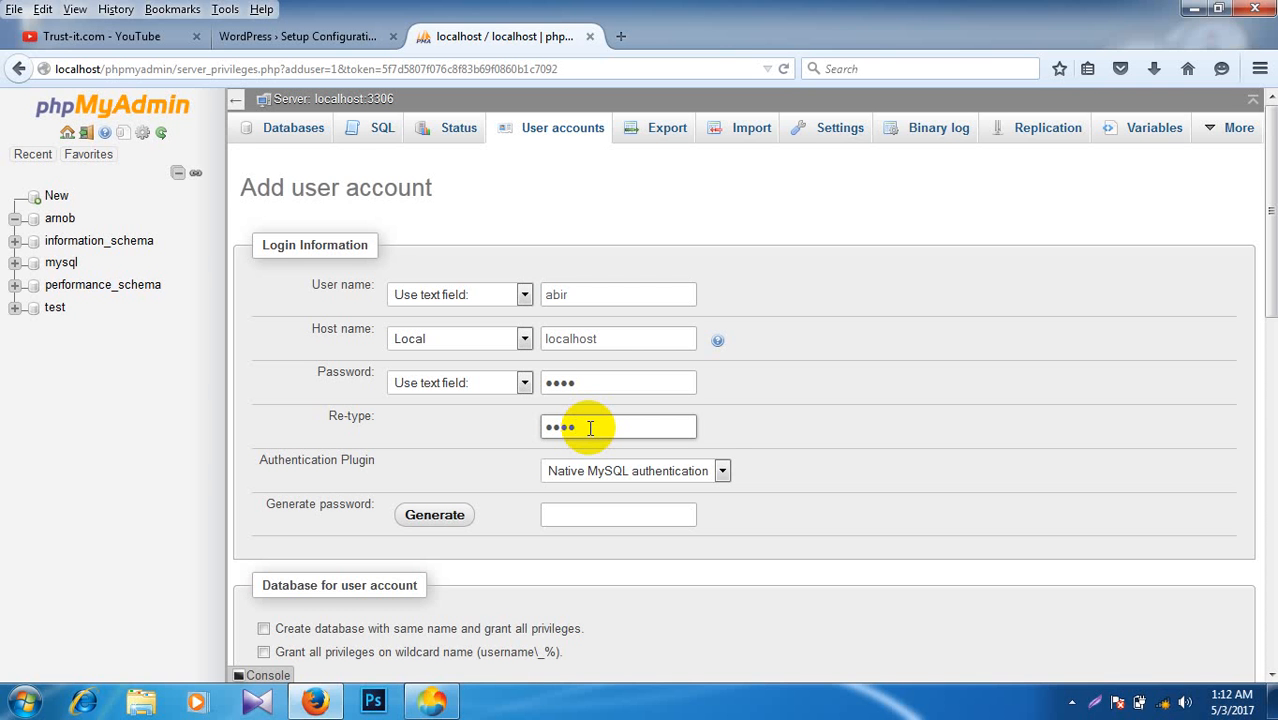
{"action": "scroll", "coordinate": [499, 403], "scroll_direction": "down", "scroll_amount": 5}
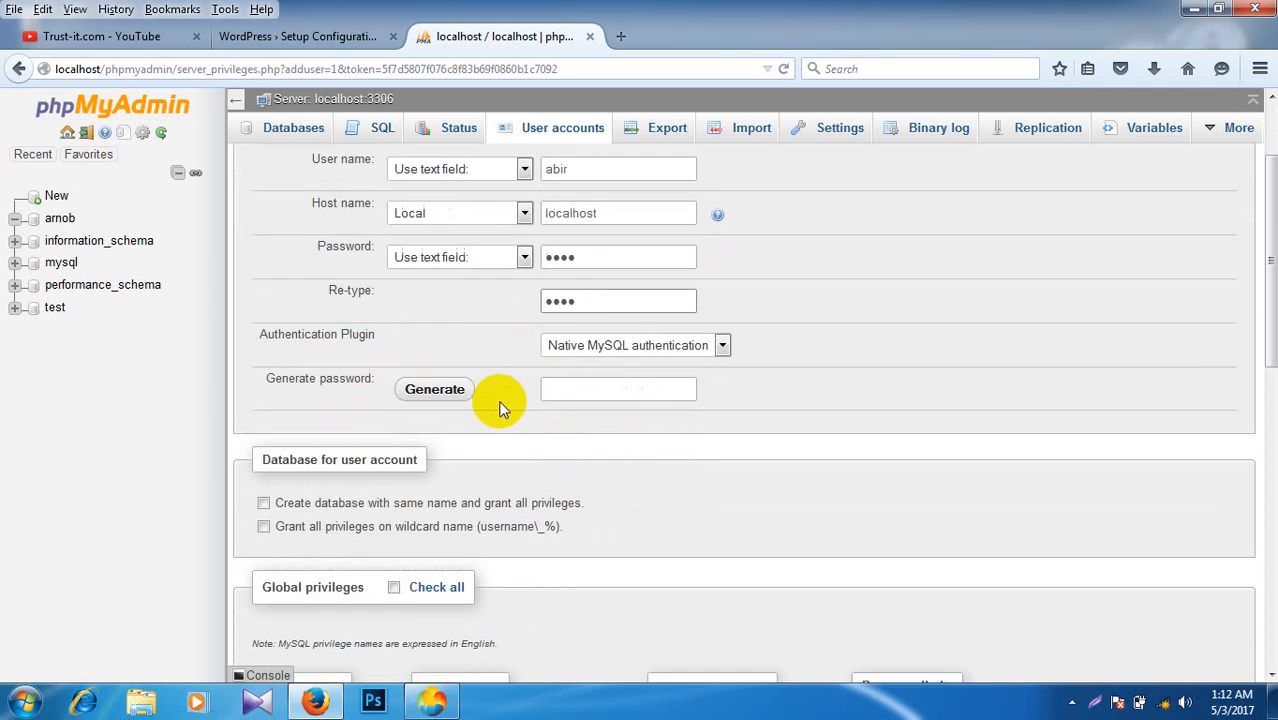
{"action": "scroll", "coordinate": [500, 408], "scroll_direction": "down", "scroll_amount": 2}
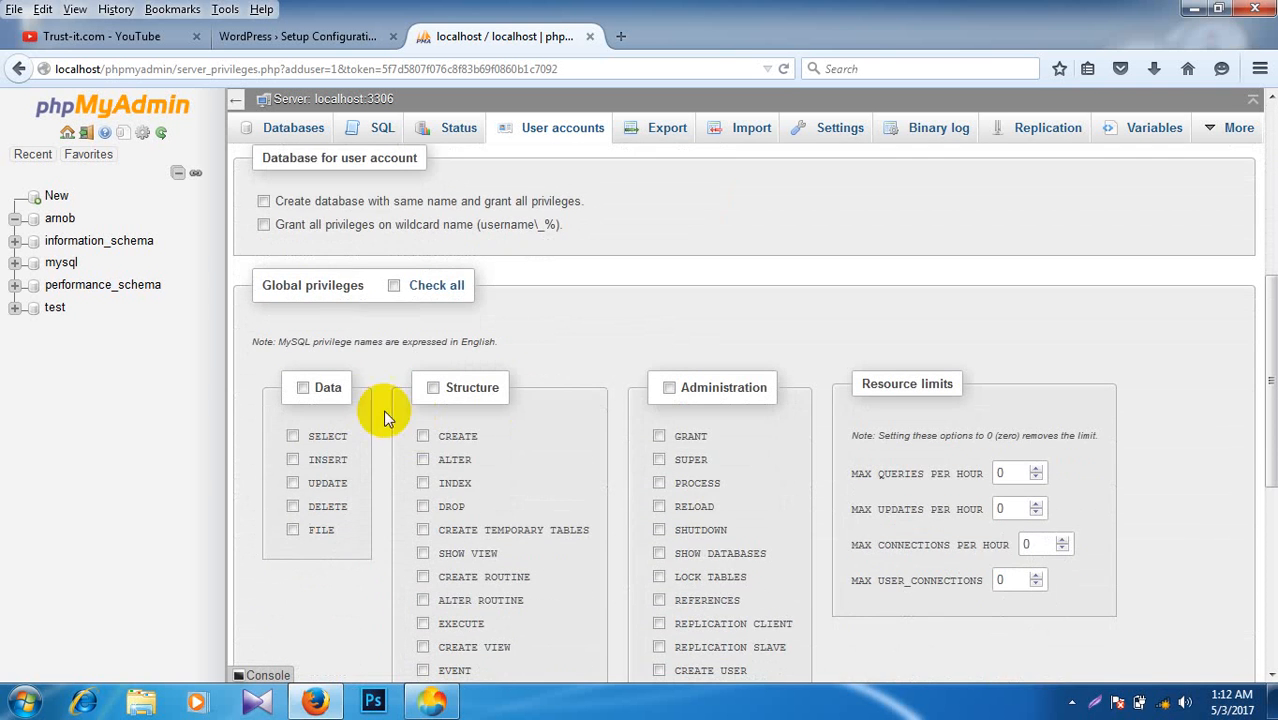
{"action": "left_click", "coordinate": [393, 286]}
{"action": "scroll", "coordinate": [560, 330], "scroll_direction": "down", "scroll_amount": 2}
{"action": "scroll", "coordinate": [603, 358], "scroll_direction": "down", "scroll_amount": 5}
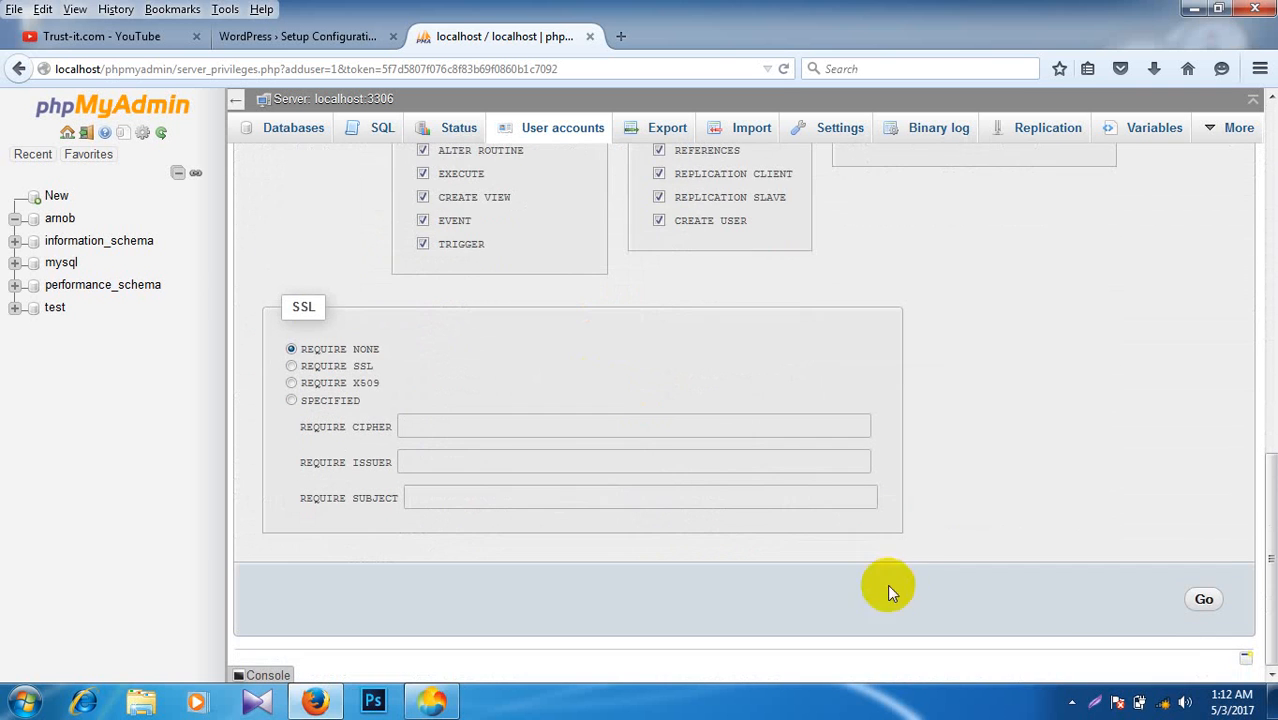
{"action": "left_click", "coordinate": [1204, 600]}
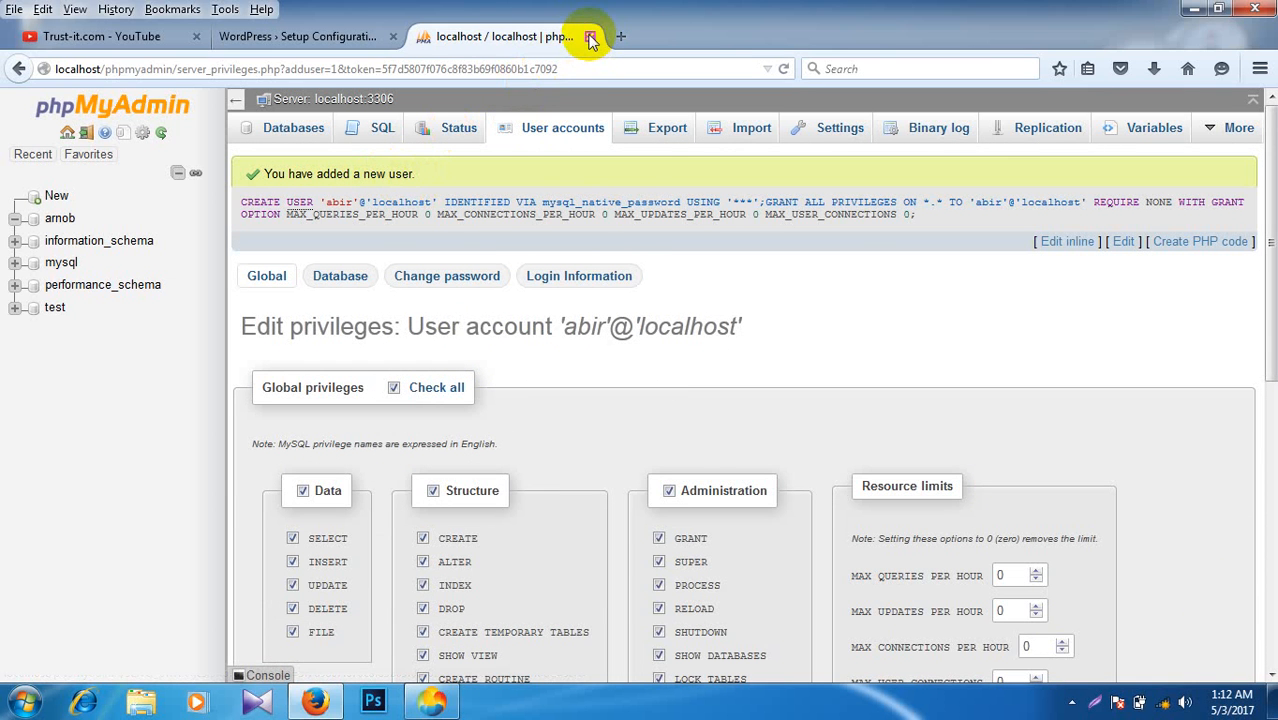
{"action": "left_click", "coordinate": [321, 38]}
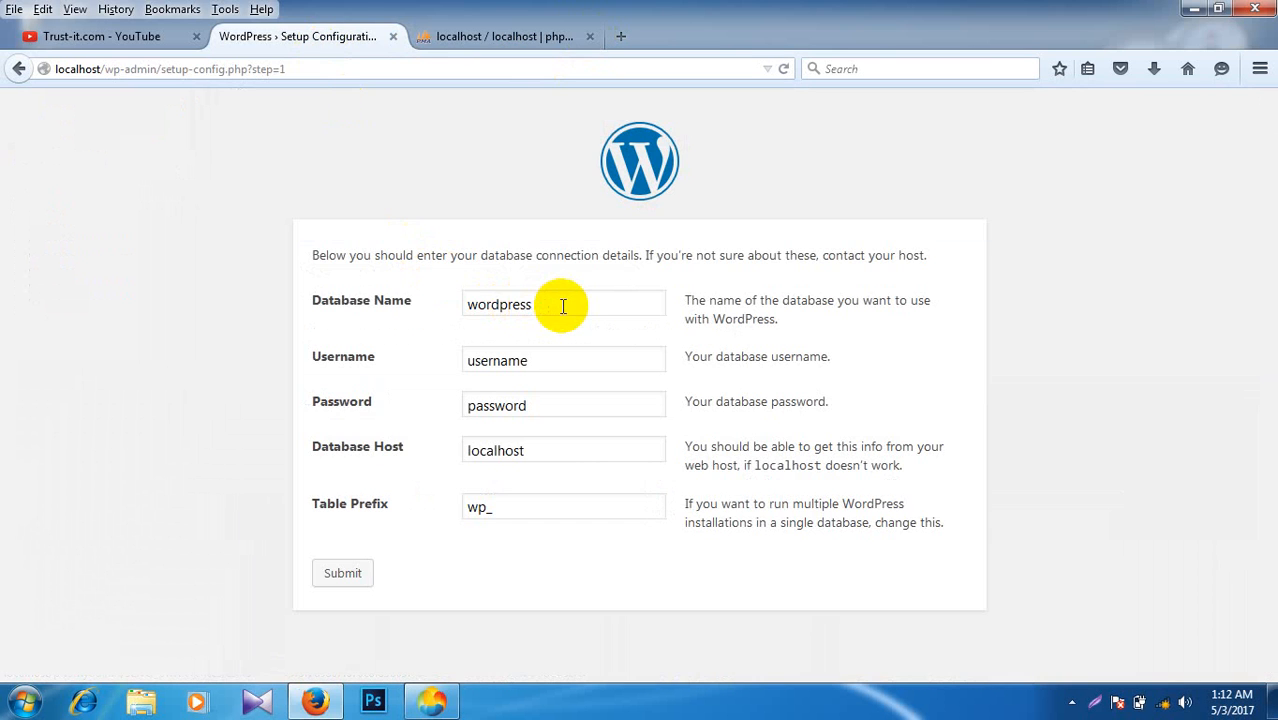
Step: Submit database name arnob with the new user's name and password, keeping the wp_ prefix
{"action": "left_click_drag", "start_coordinate": [546, 304], "coordinate": [443, 305]}
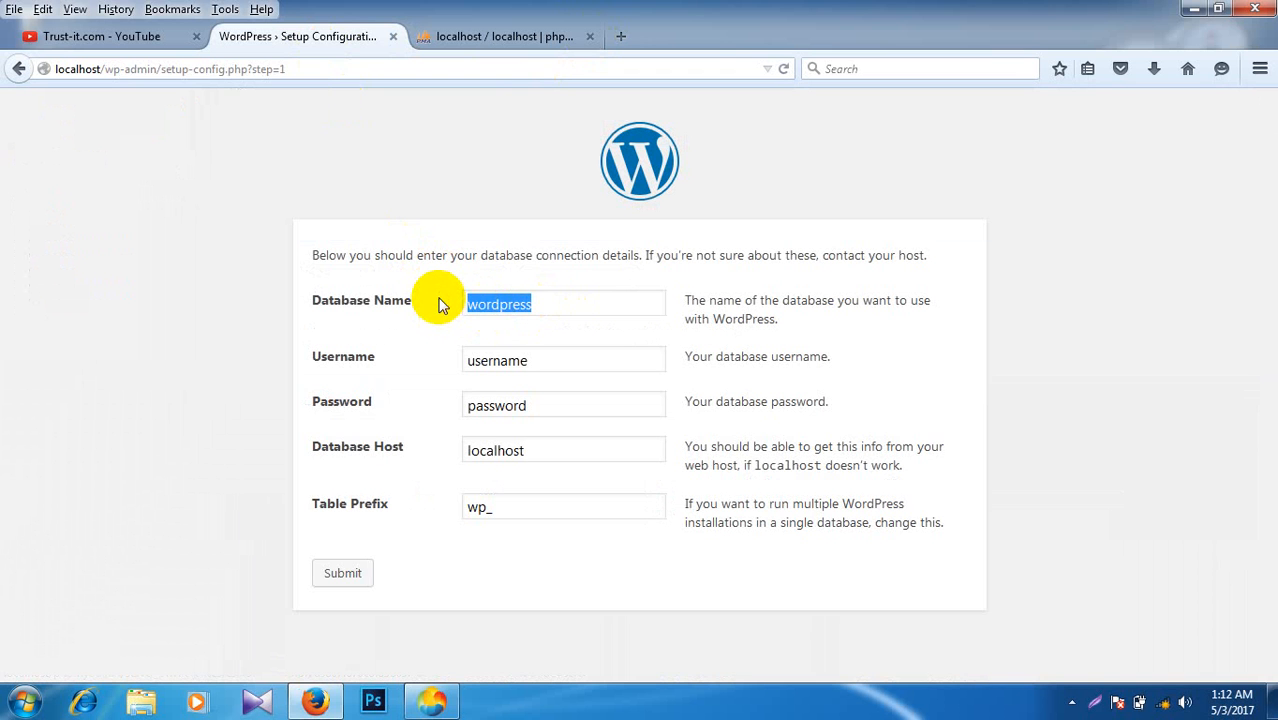
{"action": "type", "text": "arnob"}
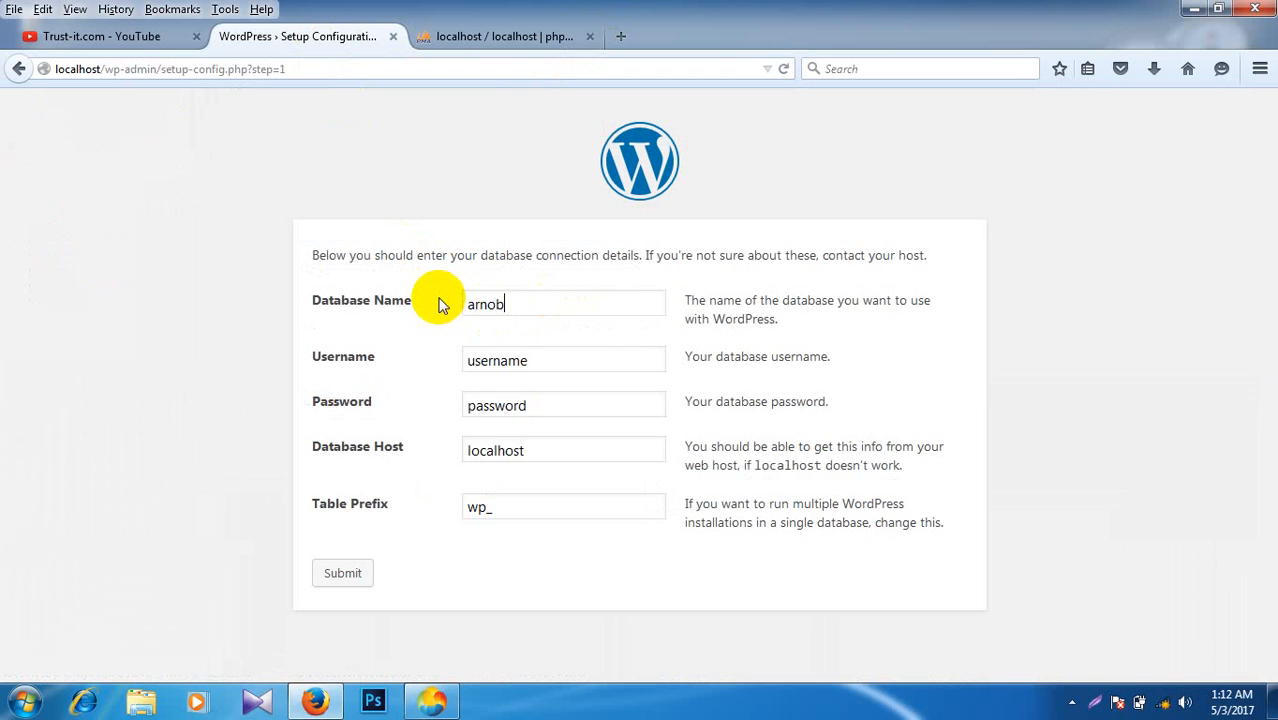
{"action": "left_click_drag", "start_coordinate": [578, 356], "coordinate": [444, 376]}
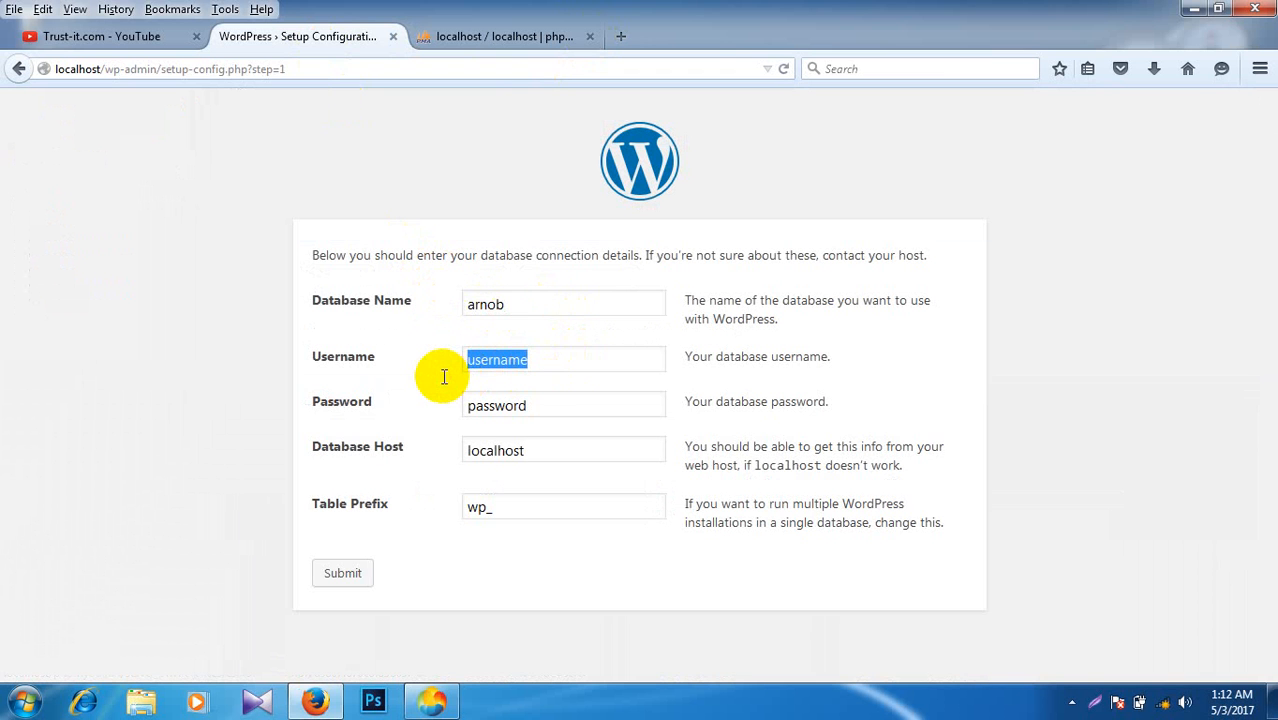
{"action": "type", "text": "abir"}
{"action": "left_click_drag", "start_coordinate": [600, 400], "coordinate": [443, 410]}
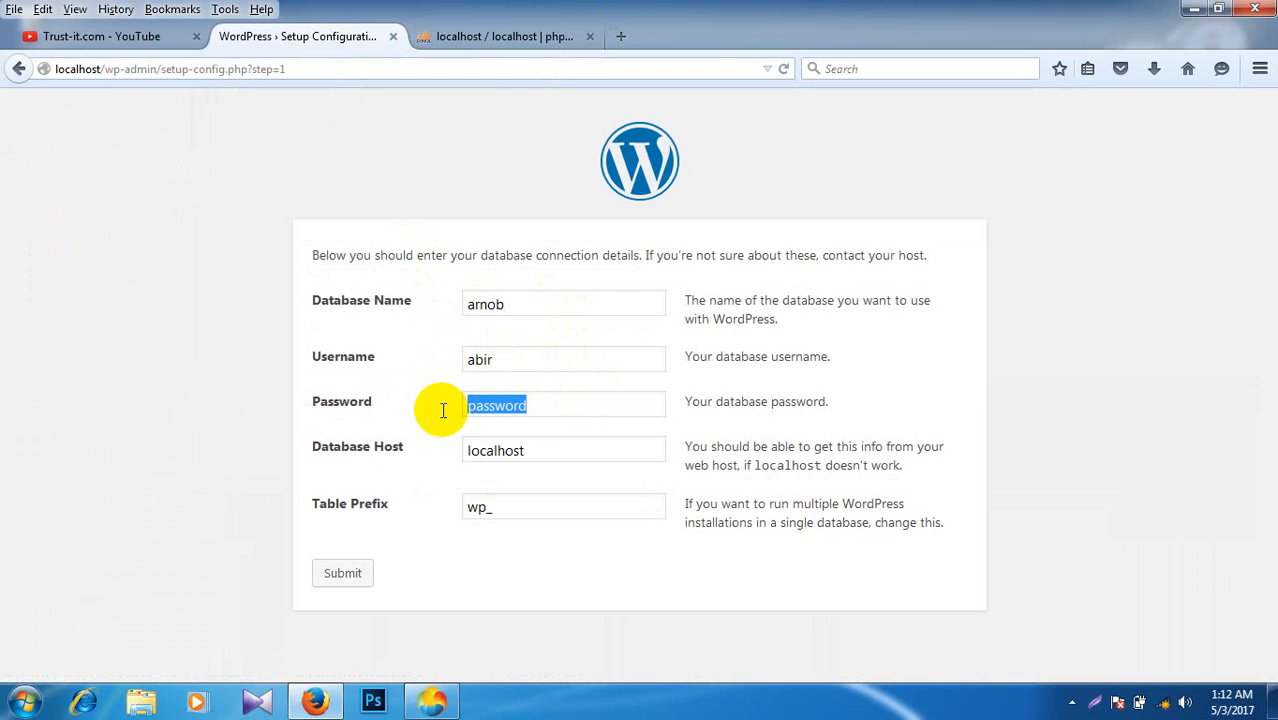
{"action": "type", "text": "1234"}
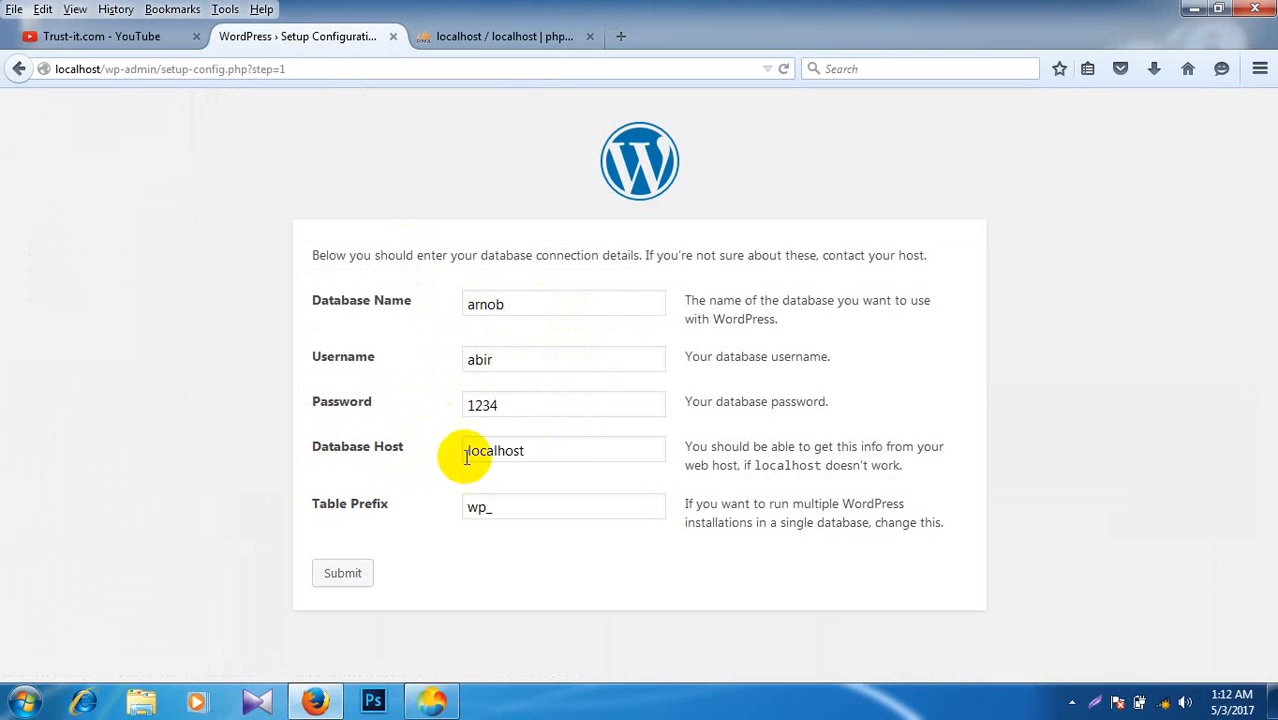
{"action": "left_click", "coordinate": [533, 505]}
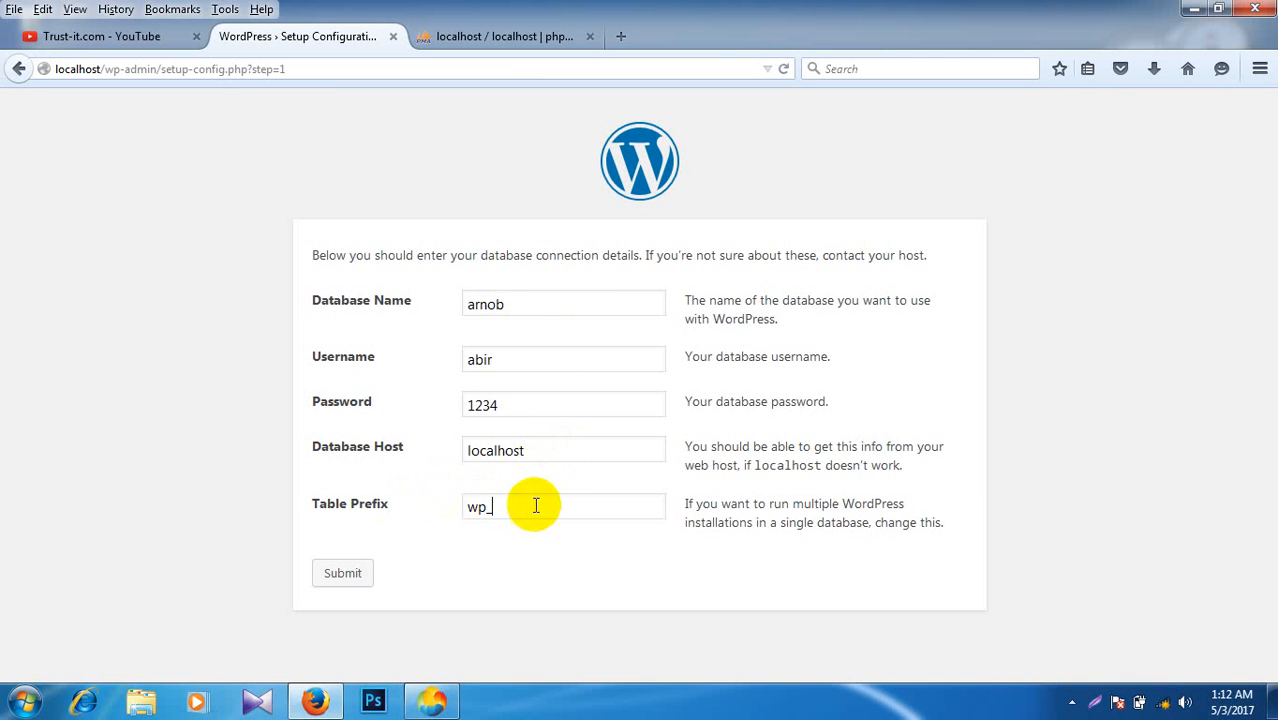
{"action": "left_click", "coordinate": [342, 578]}
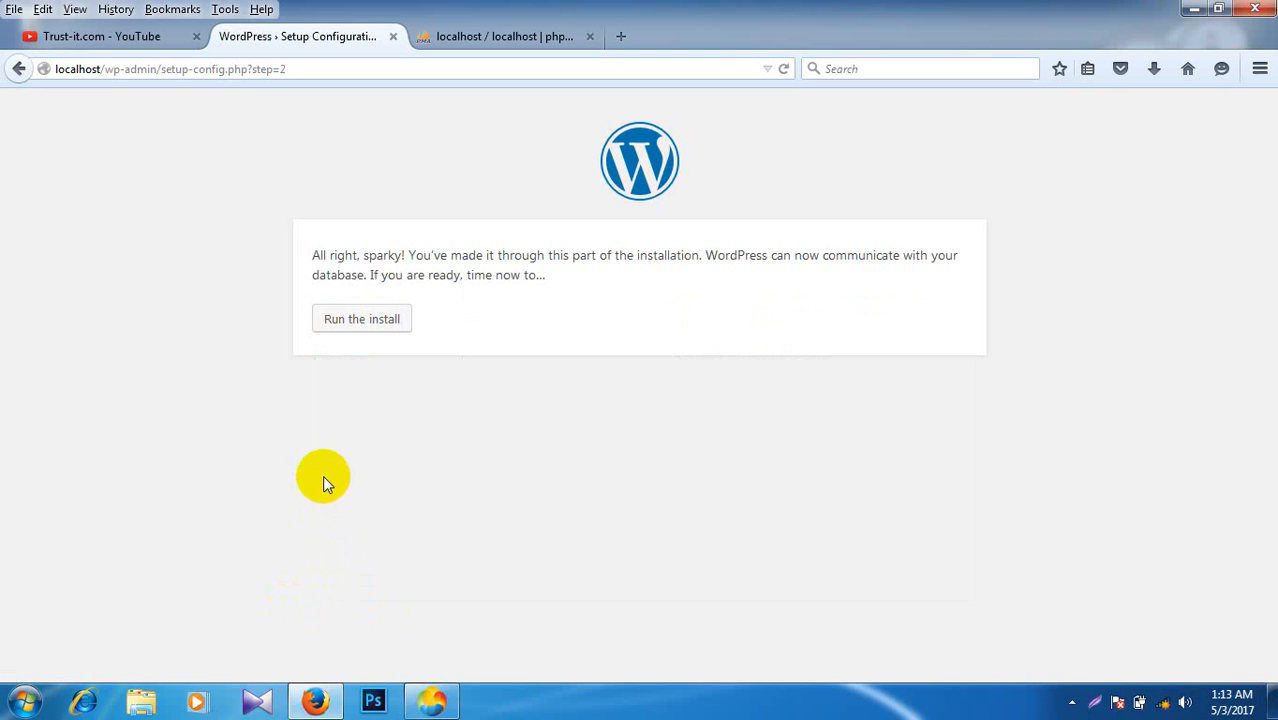
Step: Run the install to bring up WordPress's site information form
{"action": "left_click", "coordinate": [358, 331]}
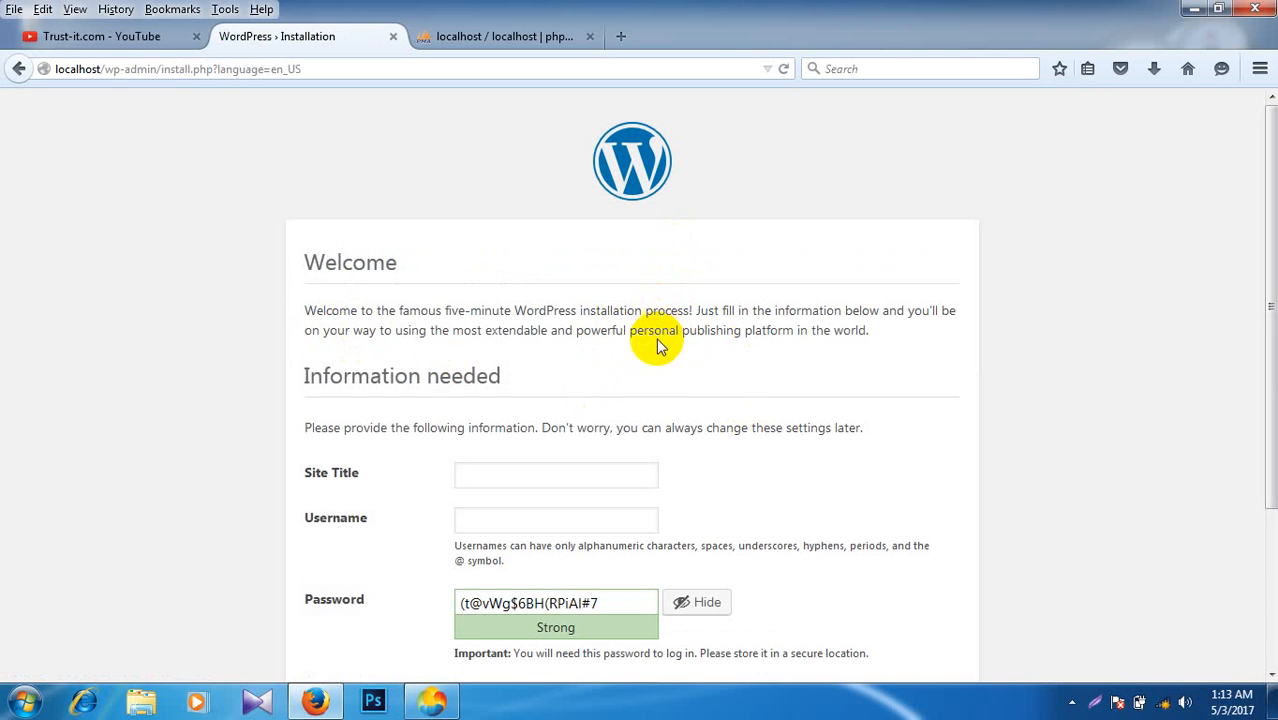
{"action": "scroll", "coordinate": [659, 345], "scroll_direction": "down", "scroll_amount": 2}
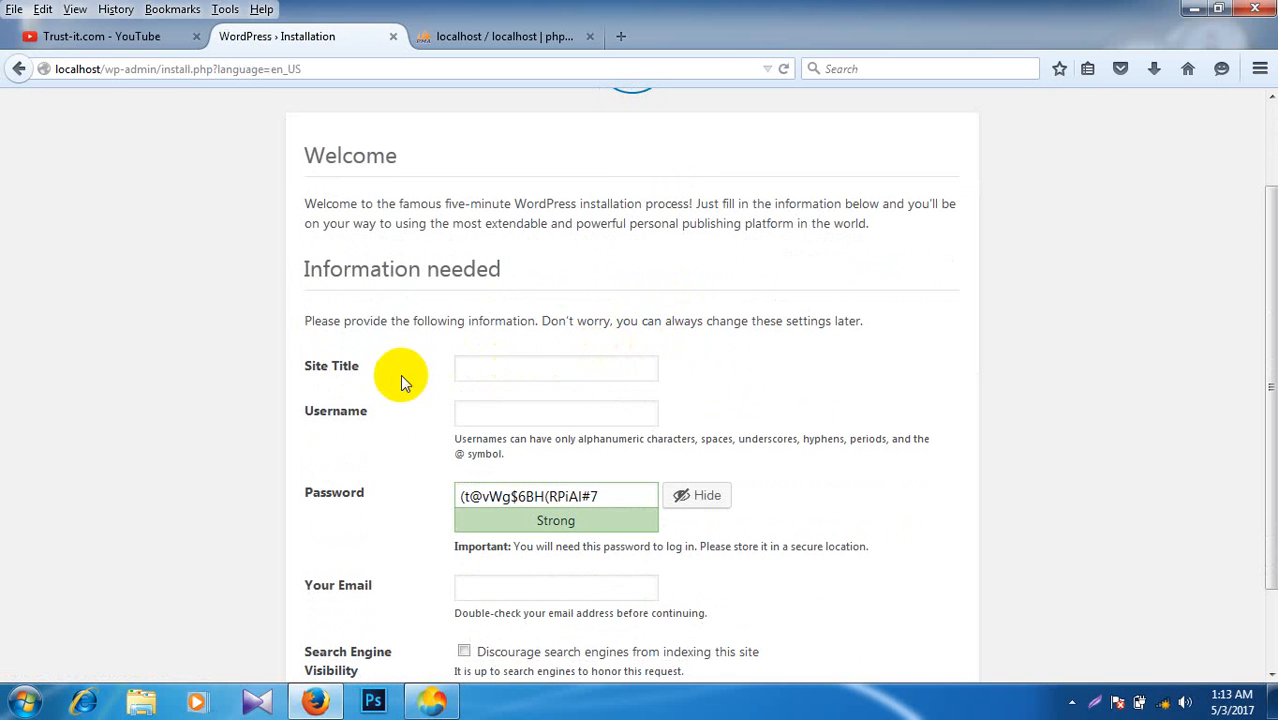
{"action": "left_click", "coordinate": [507, 411]}
{"action": "scroll", "coordinate": [507, 411], "scroll_direction": "down", "scroll_amount": 2}
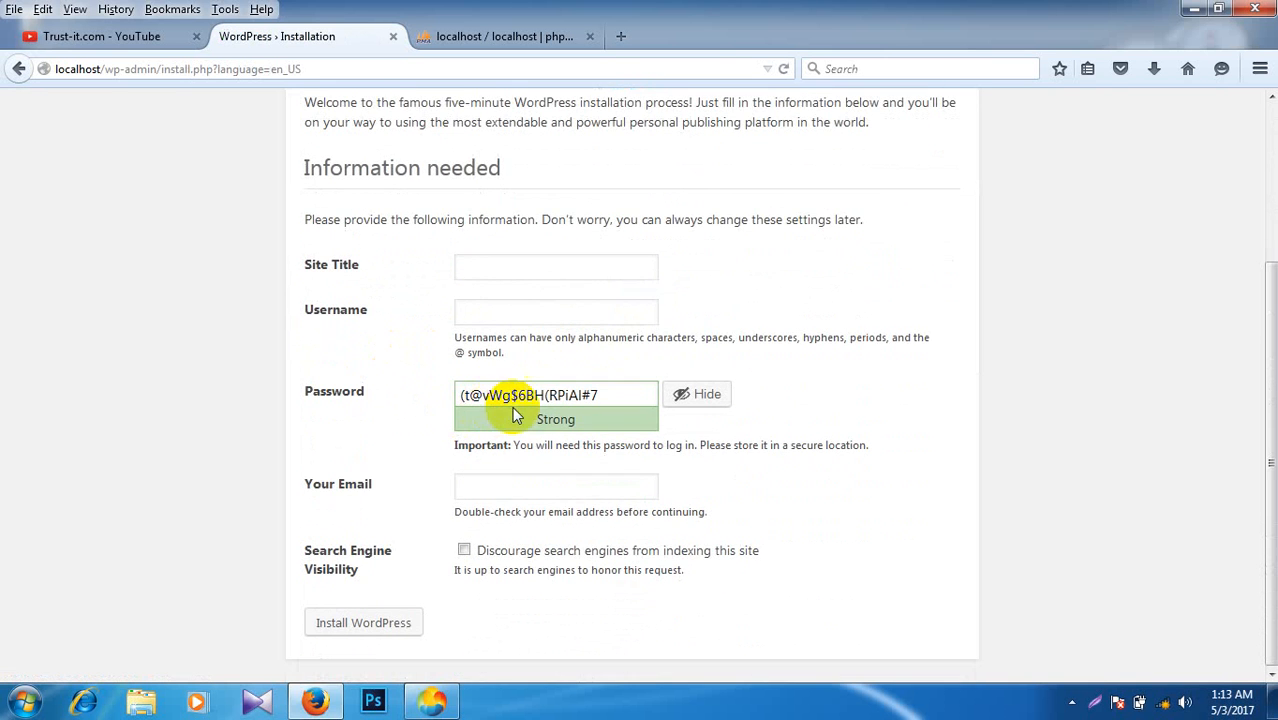
{"action": "left_click", "coordinate": [502, 492]}
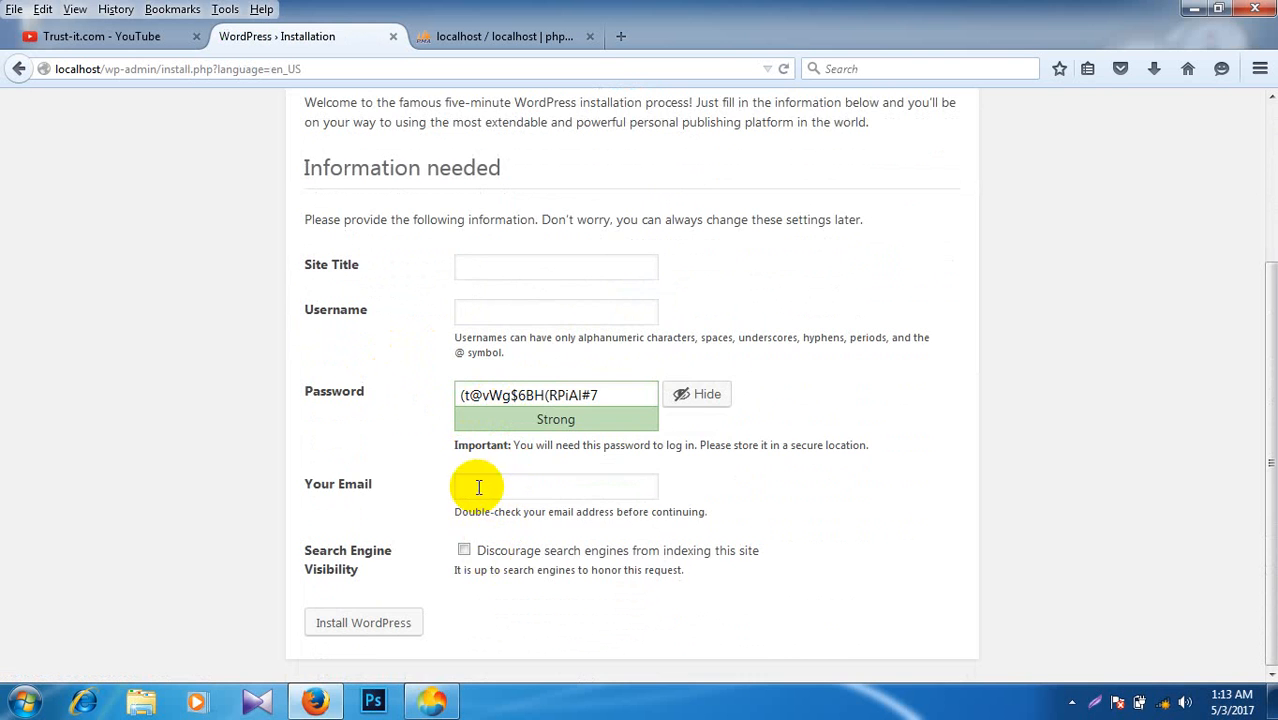
{"action": "scroll", "coordinate": [476, 491], "scroll_direction": "up", "scroll_amount": 3}
{"action": "scroll", "coordinate": [476, 491], "scroll_direction": "down", "scroll_amount": 3}
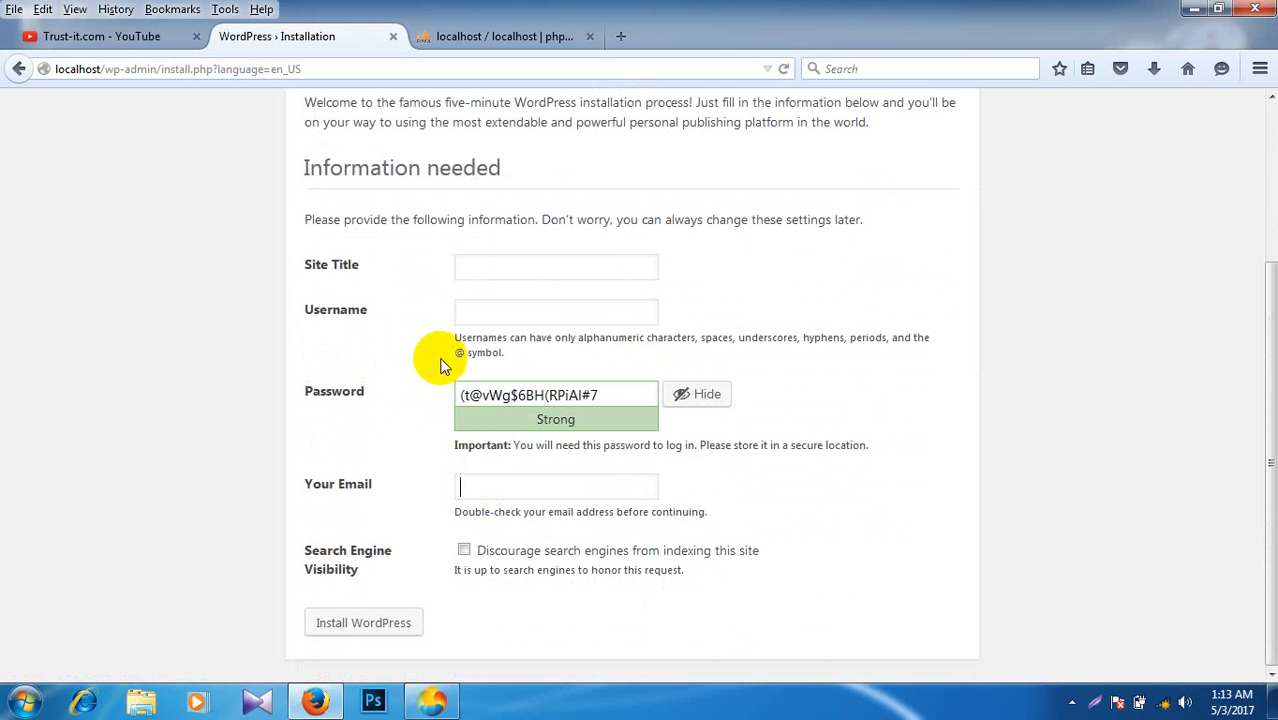
Step: Enter site title Trustit.com and an admin username, replacing the generated password with a short one
{"action": "left_click", "coordinate": [497, 269]}
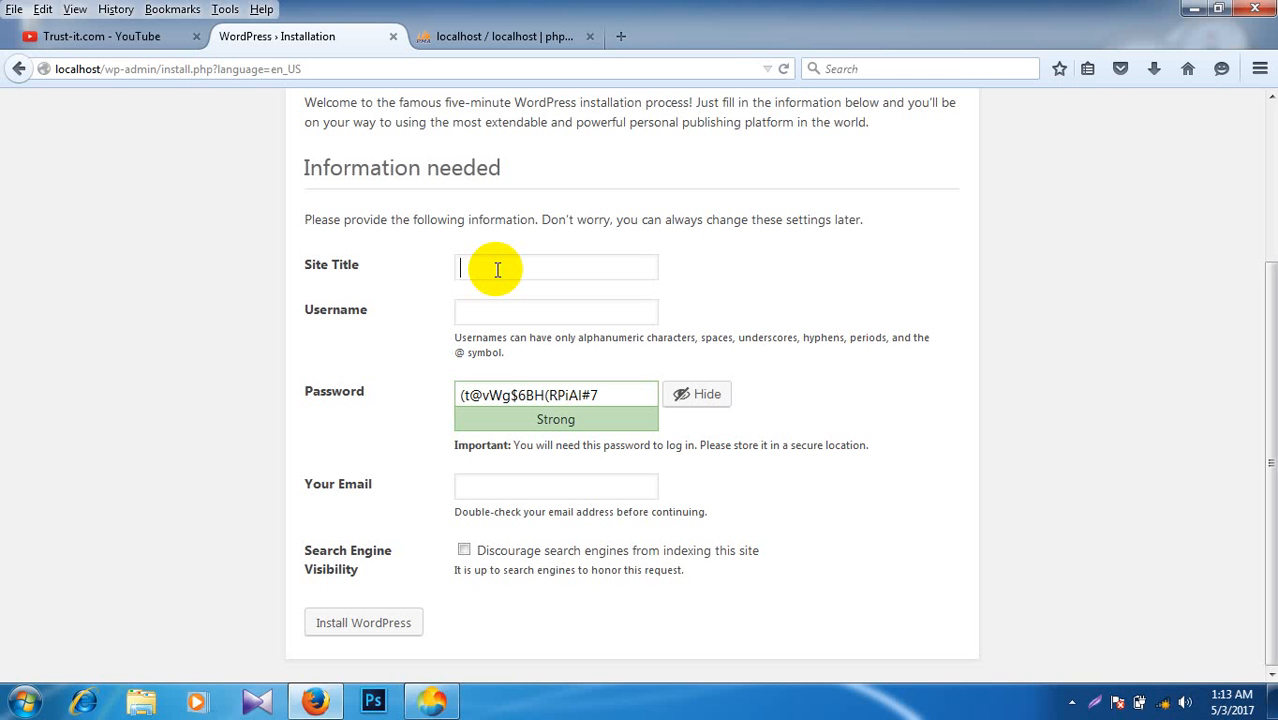
{"action": "type", "text": "Trustit.com"}
{"action": "left_click", "coordinate": [464, 316]}
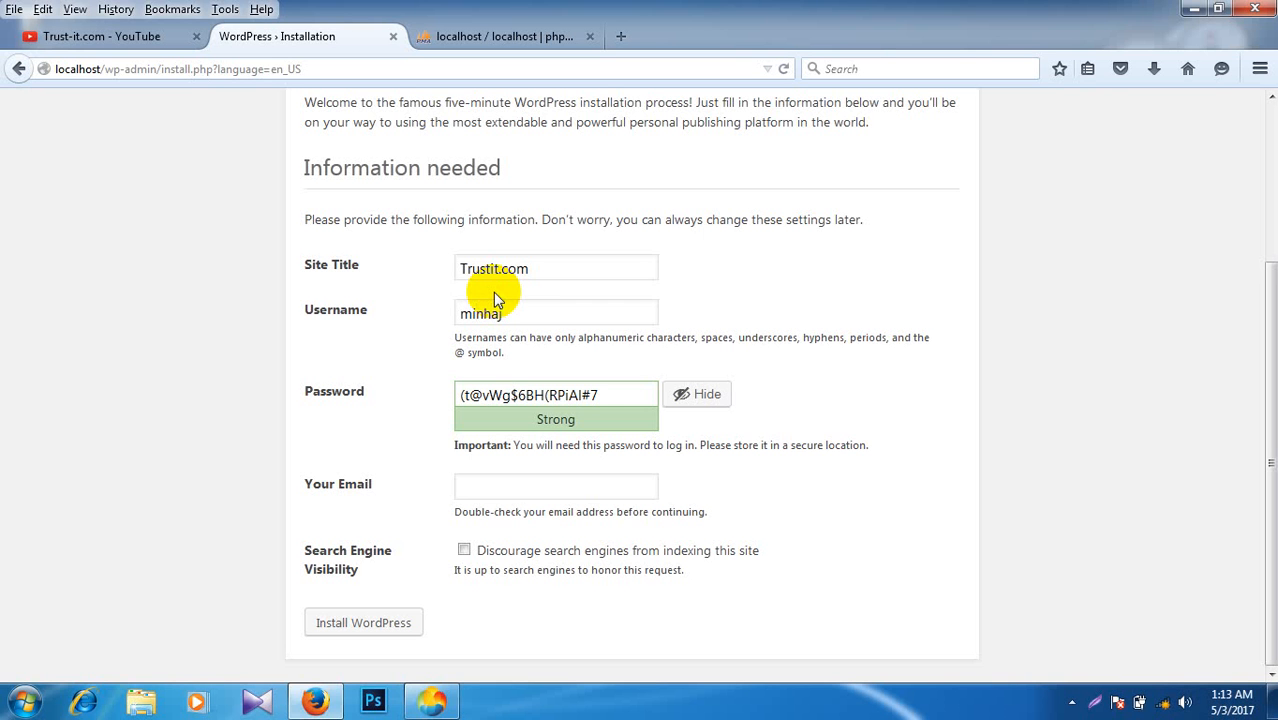
{"action": "left_click_drag", "start_coordinate": [598, 394], "coordinate": [394, 406]}
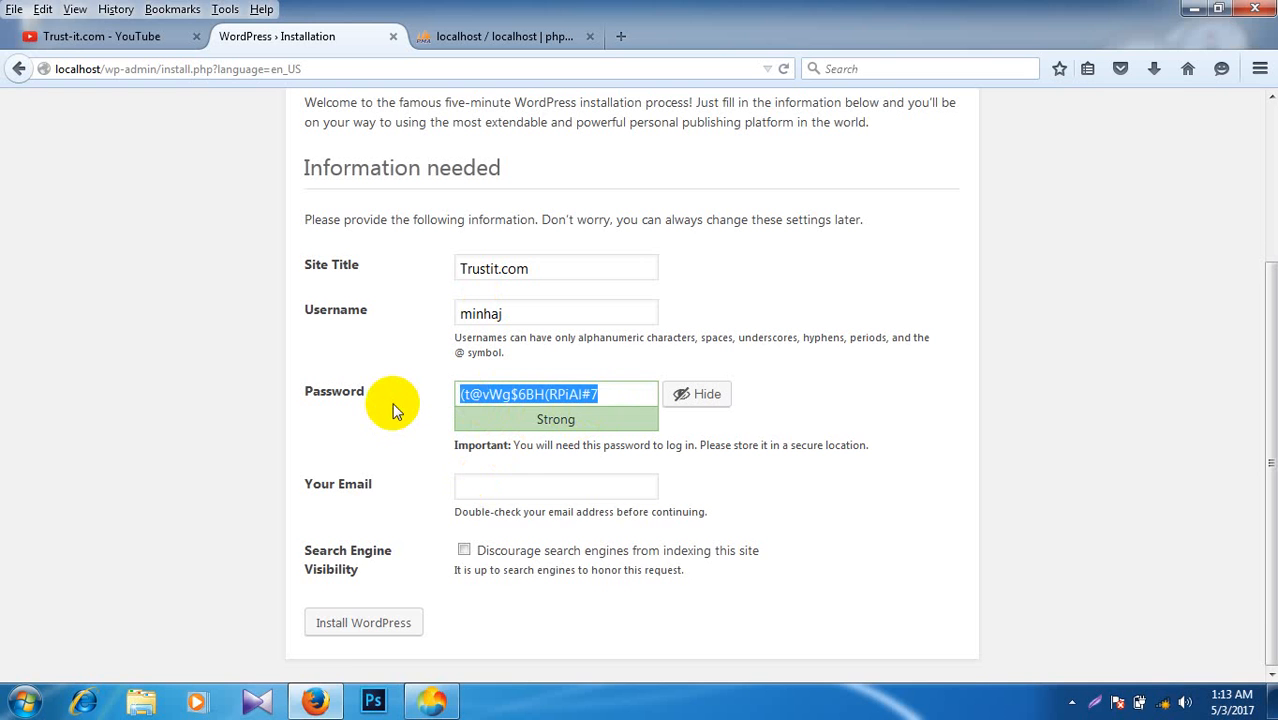
{"action": "type", "text": "1234"}
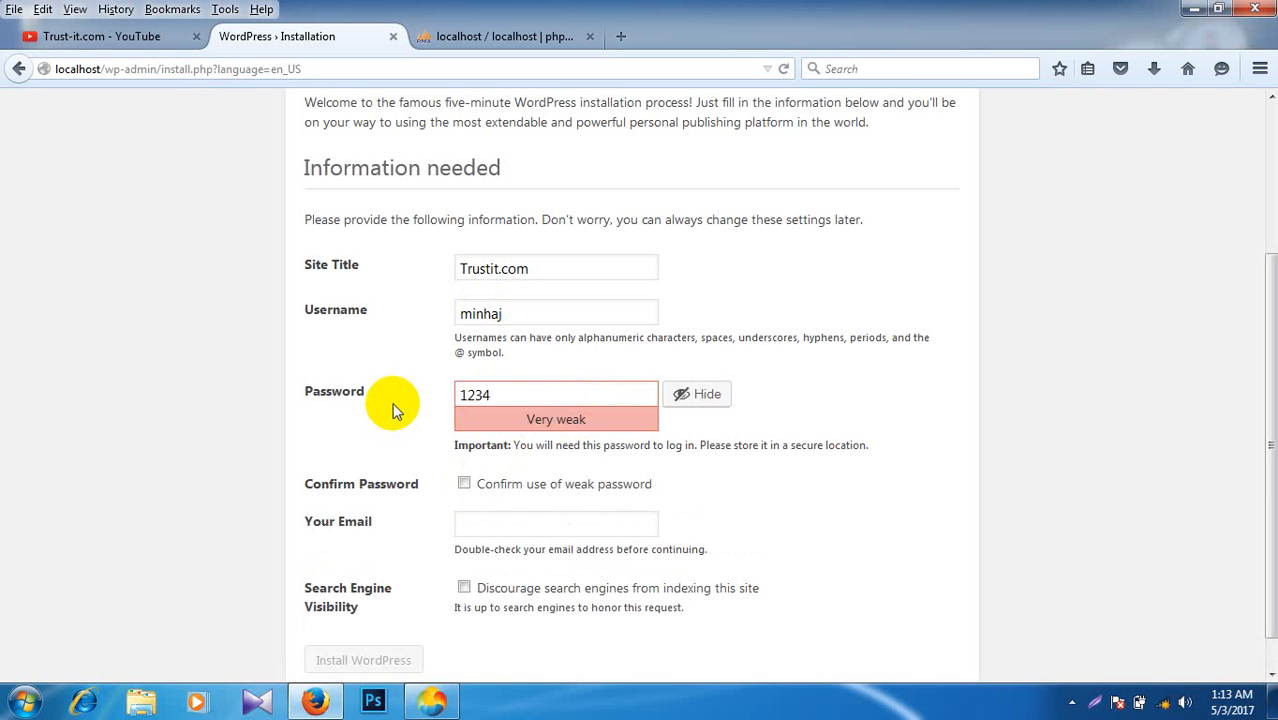
Step: Confirm the weak password, enter the admin email, and tick 'Discourage search engines from indexing this site'
{"action": "left_click", "coordinate": [467, 489]}
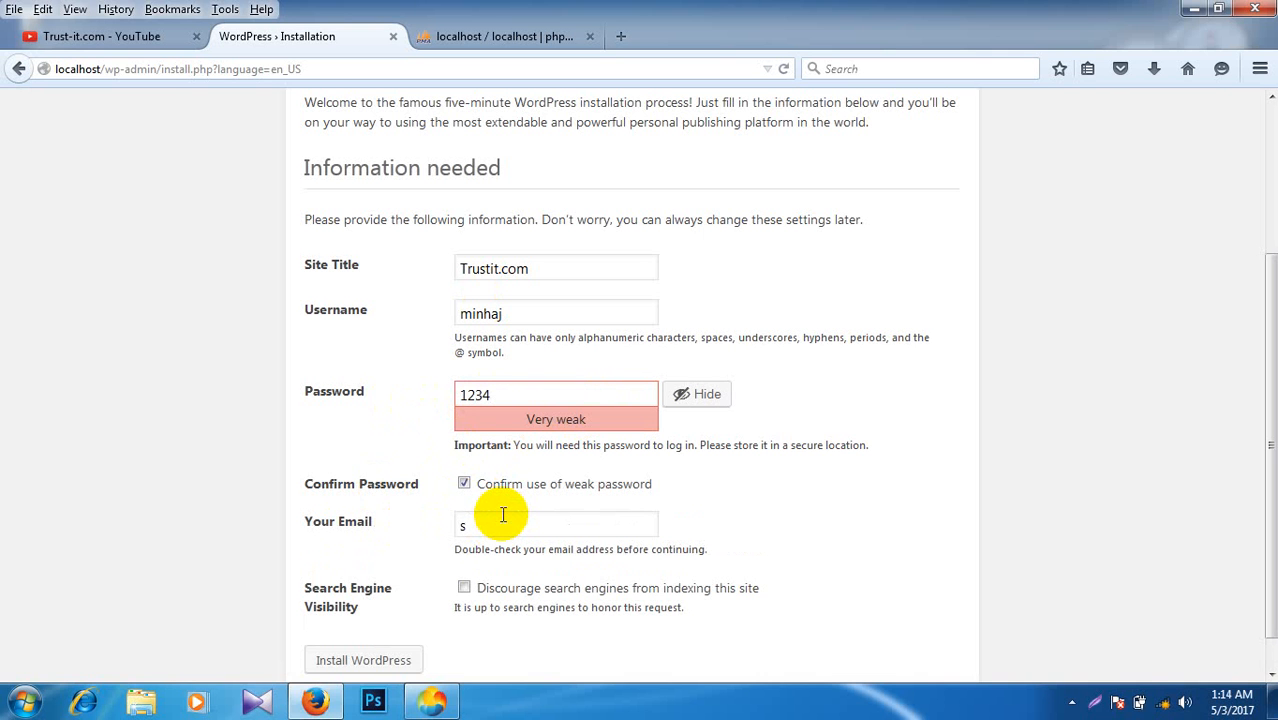
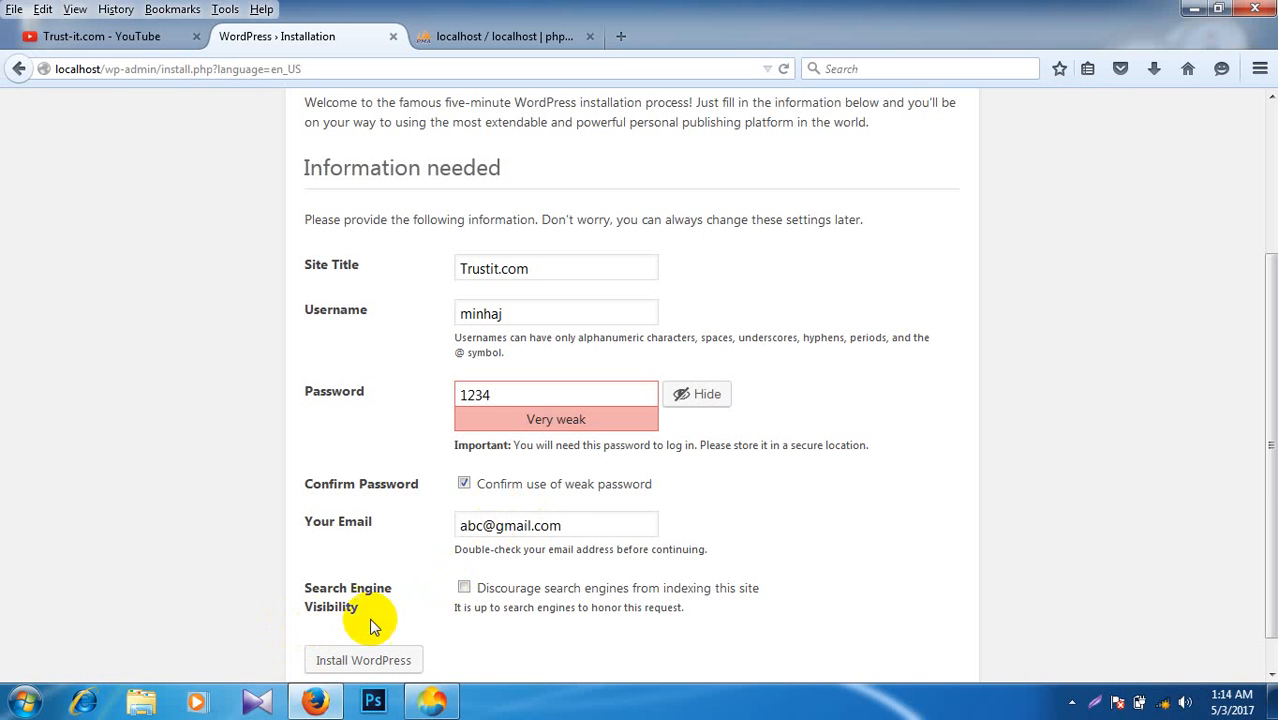
{"action": "scroll", "coordinate": [531, 525], "scroll_direction": "down", "scroll_amount": 1}
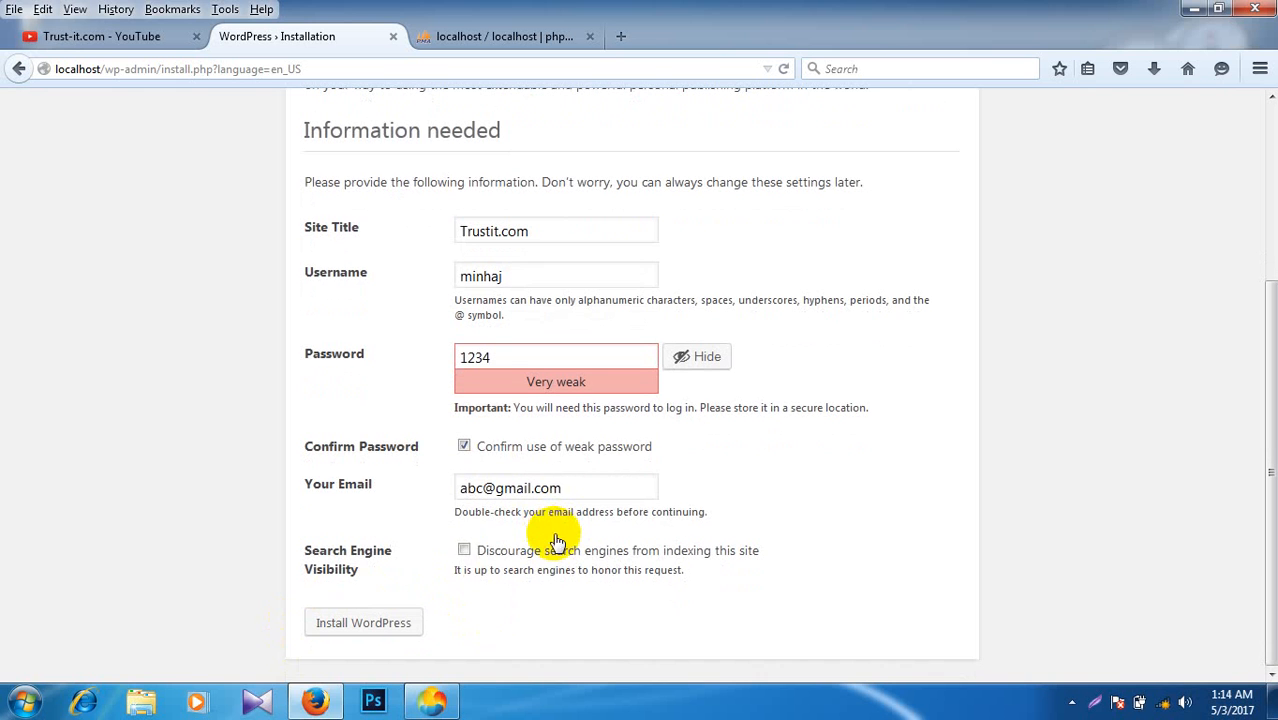
{"action": "left_click", "coordinate": [463, 551]}
Step: Install WordPress, look over the new dashboard, and bring up options for the Trustit.com admin-bar link
{"action": "left_click", "coordinate": [360, 623]}
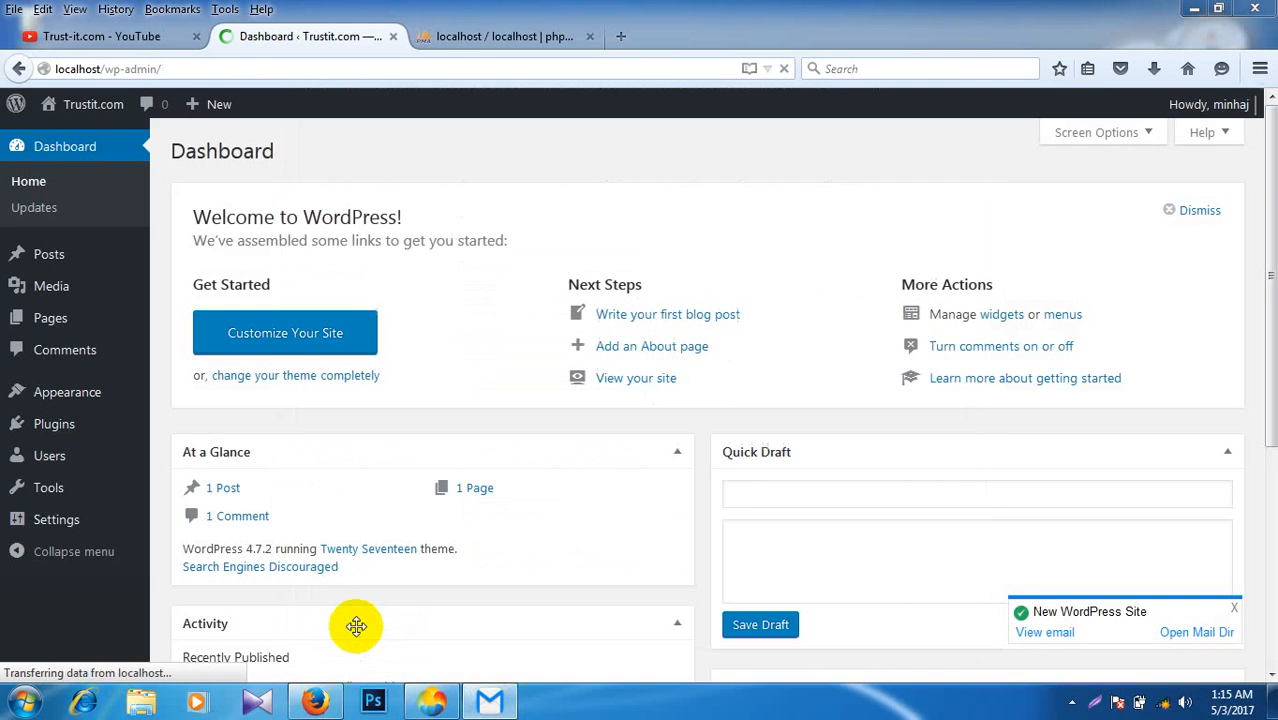
{"action": "scroll", "coordinate": [475, 362], "scroll_direction": "down", "scroll_amount": 4}
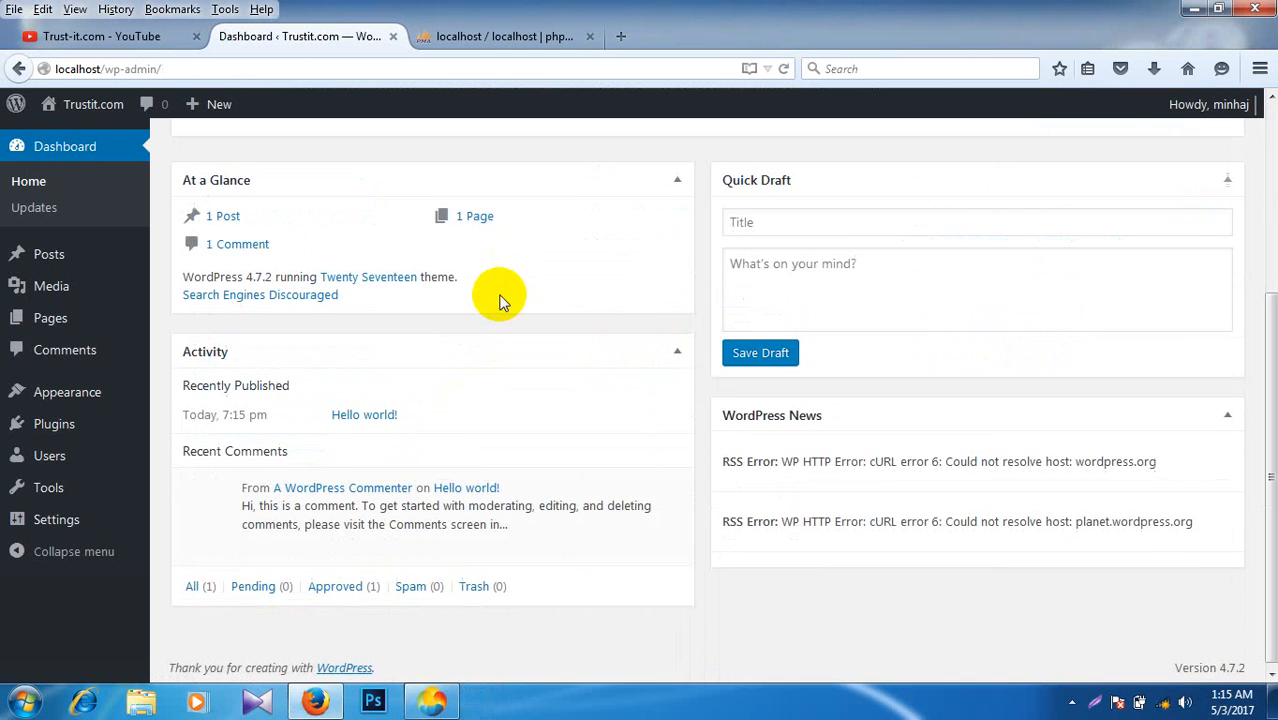
{"action": "scroll", "coordinate": [479, 397], "scroll_direction": "up", "scroll_amount": 4}
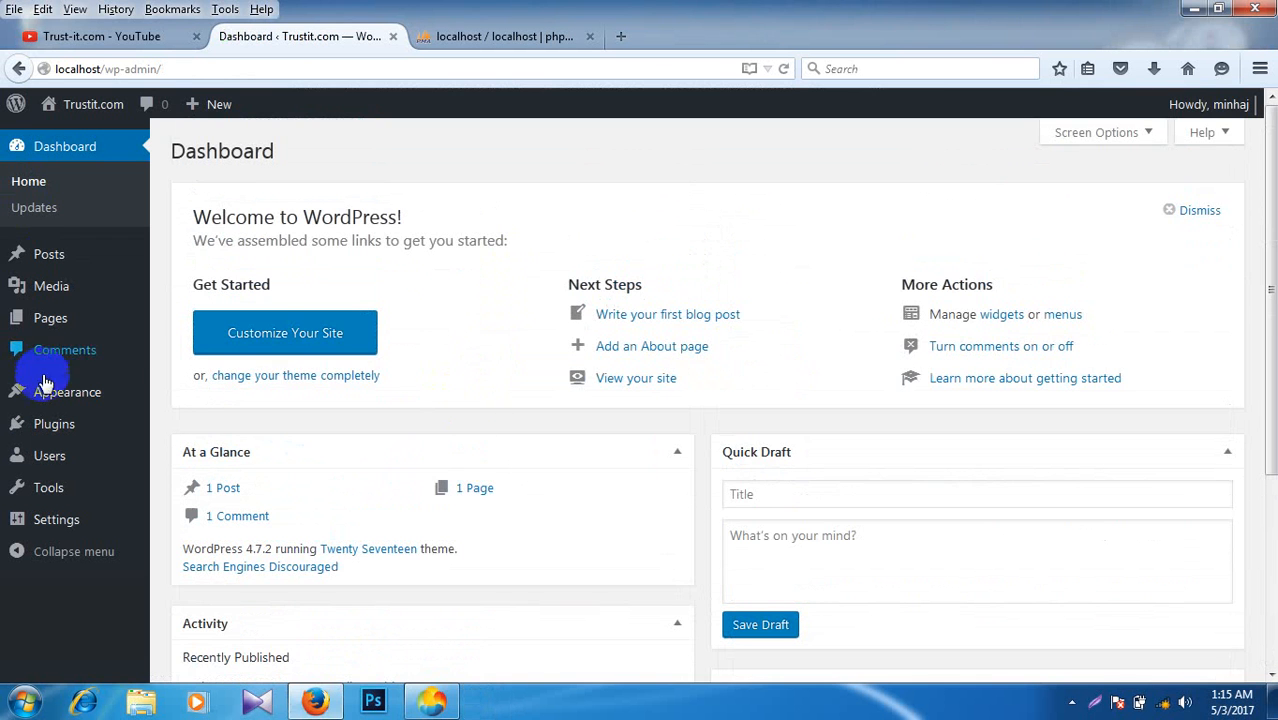
{"action": "scroll", "coordinate": [579, 450], "scroll_direction": "down", "scroll_amount": 3}
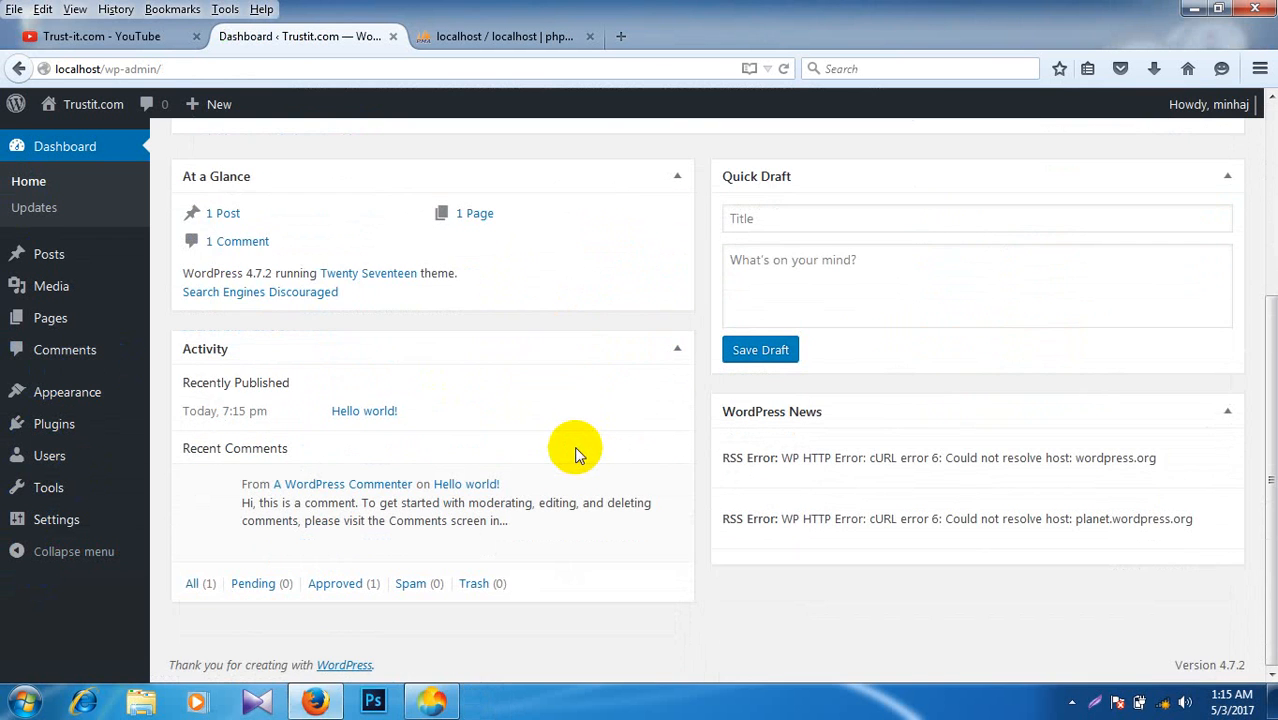
{"action": "scroll", "coordinate": [575, 447], "scroll_direction": "up", "scroll_amount": 3}
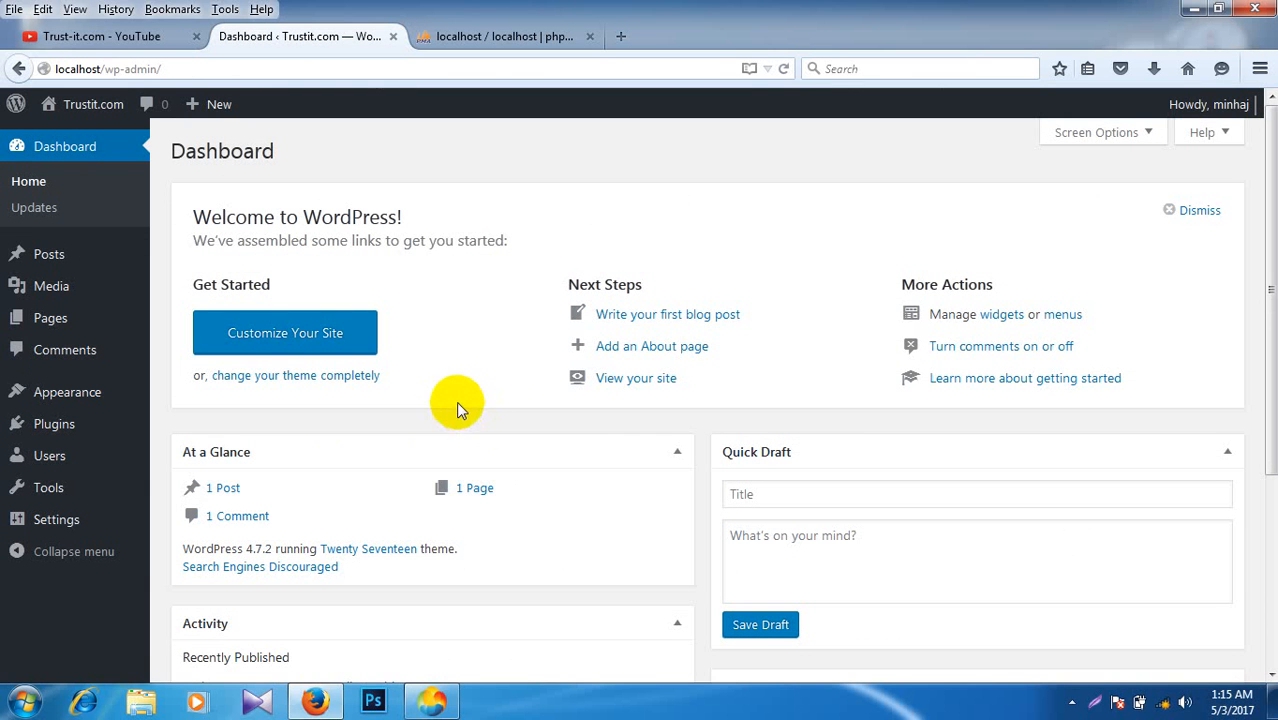
{"action": "scroll", "coordinate": [456, 401], "scroll_direction": "down", "scroll_amount": 3}
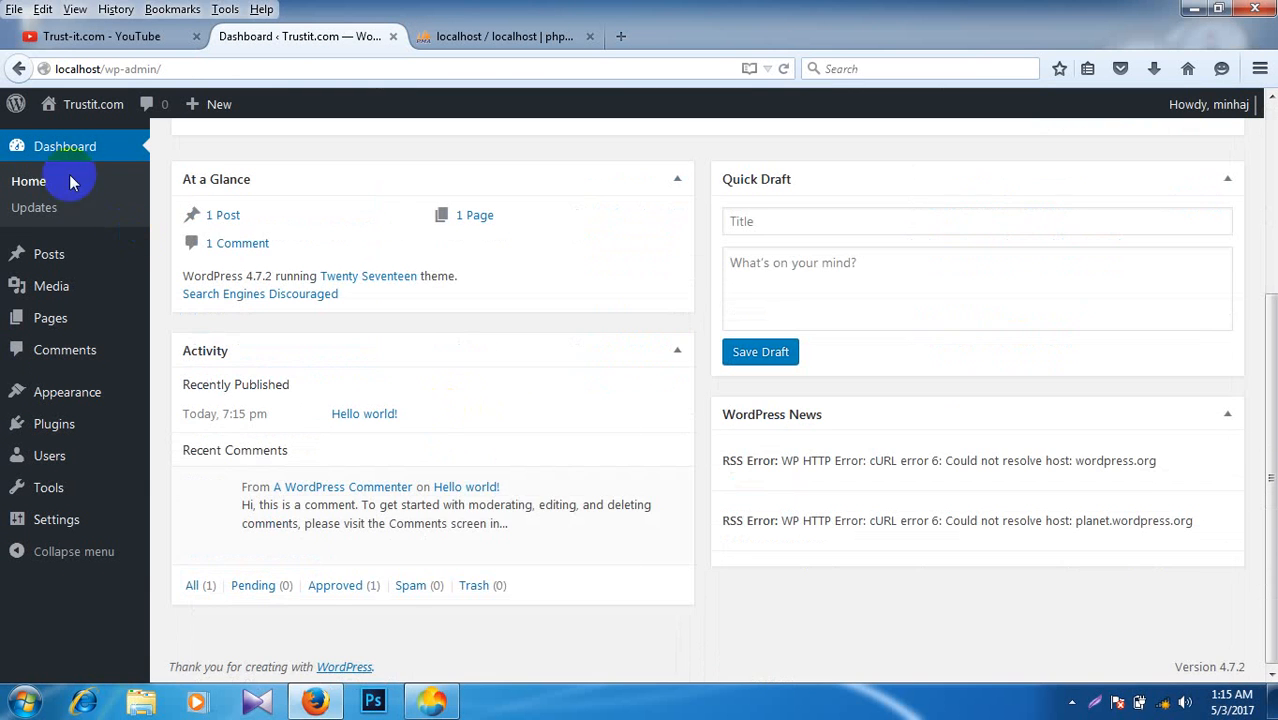
{"action": "right_click", "coordinate": [72, 106]}
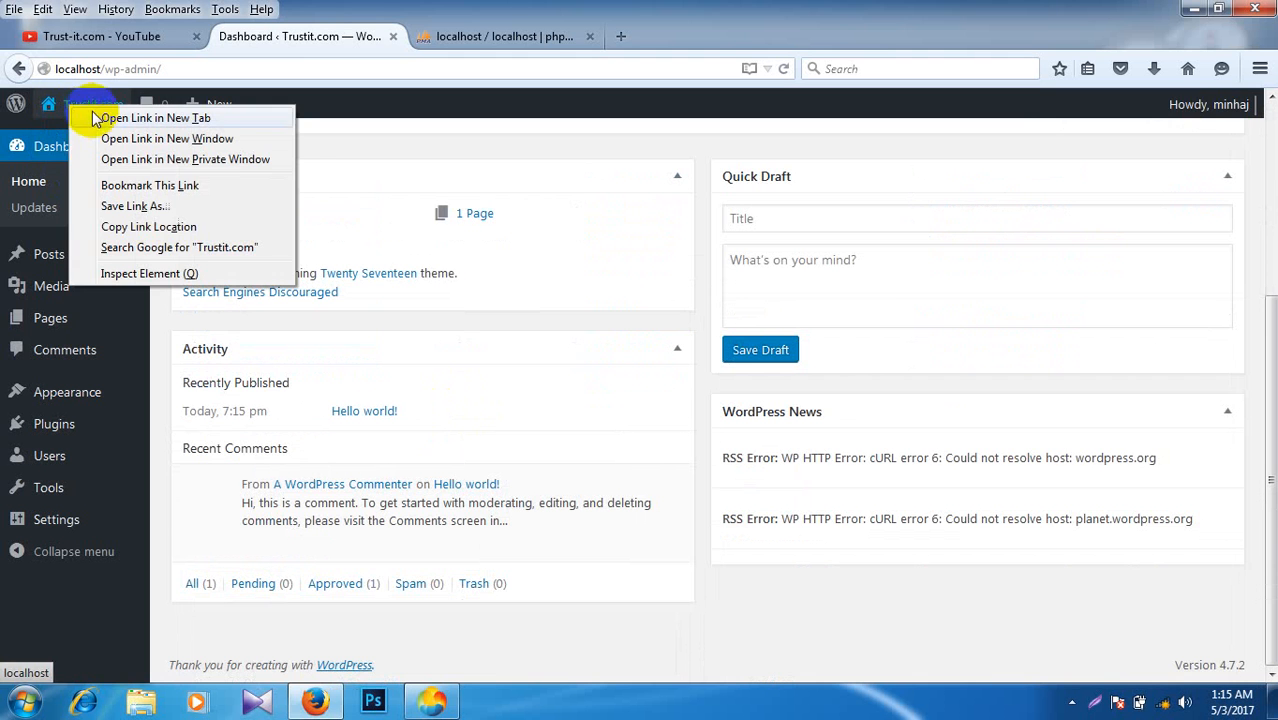
Step: Open the live Trustit.com site in a new tab and scroll through it
{"action": "left_click", "coordinate": [155, 118]}
{"action": "left_click", "coordinate": [462, 36]}
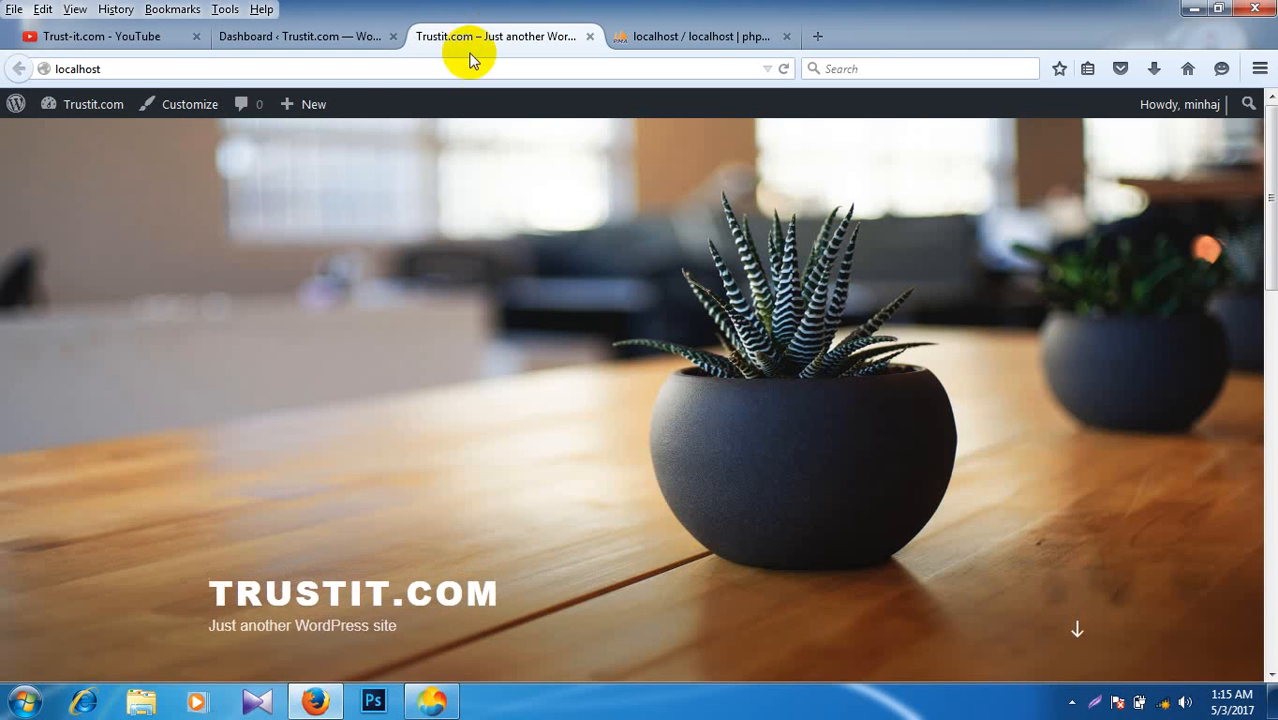
{"action": "scroll", "coordinate": [559, 256], "scroll_direction": "down", "scroll_amount": 10}
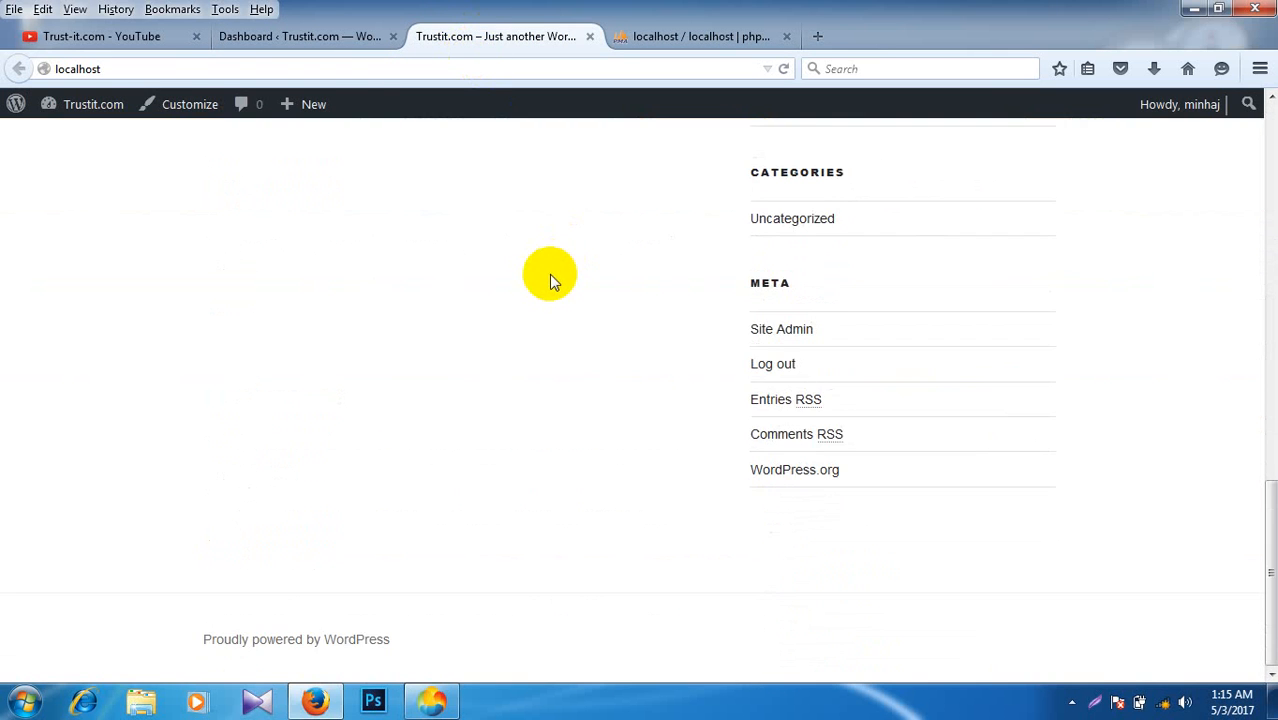
{"action": "scroll", "coordinate": [549, 274], "scroll_direction": "up", "scroll_amount": 10}
{"action": "right_click", "coordinate": [538, 277]}
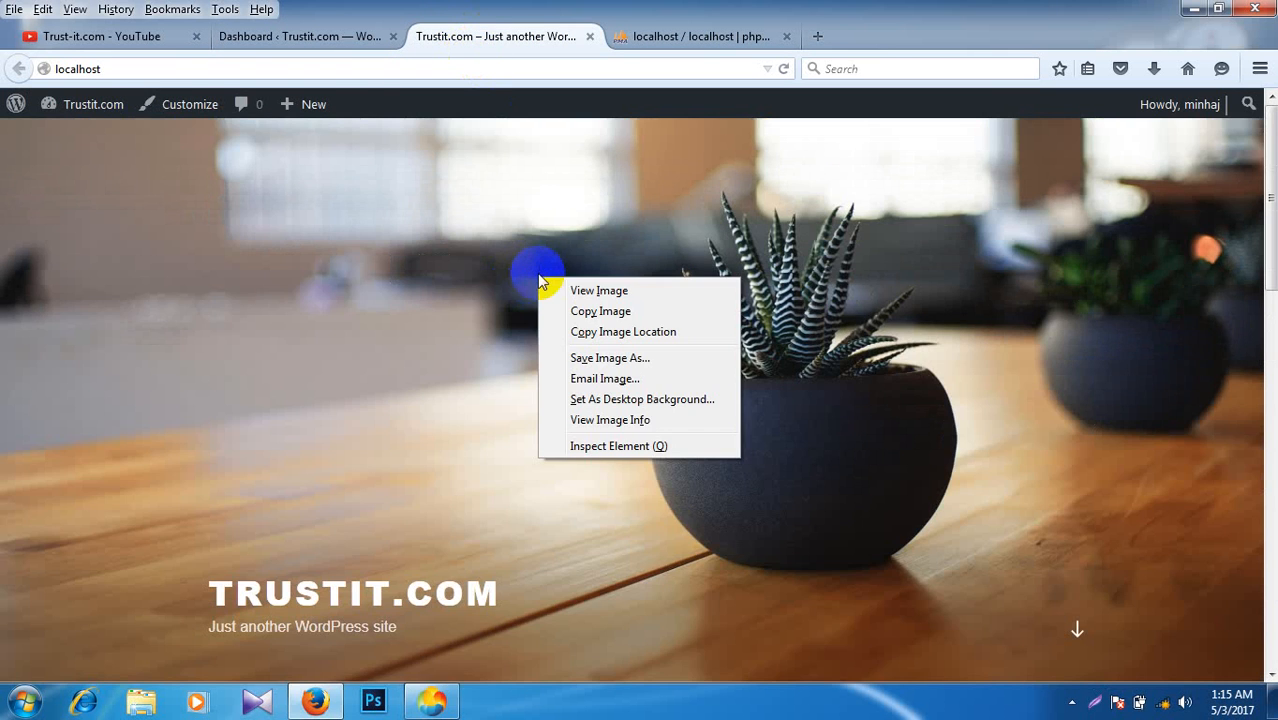
Step: Back on the admin dashboard, browse the admin menus and show the hidden system tray icons
{"action": "left_click", "coordinate": [325, 38]}
{"action": "scroll", "coordinate": [406, 227], "scroll_direction": "up", "scroll_amount": 5}
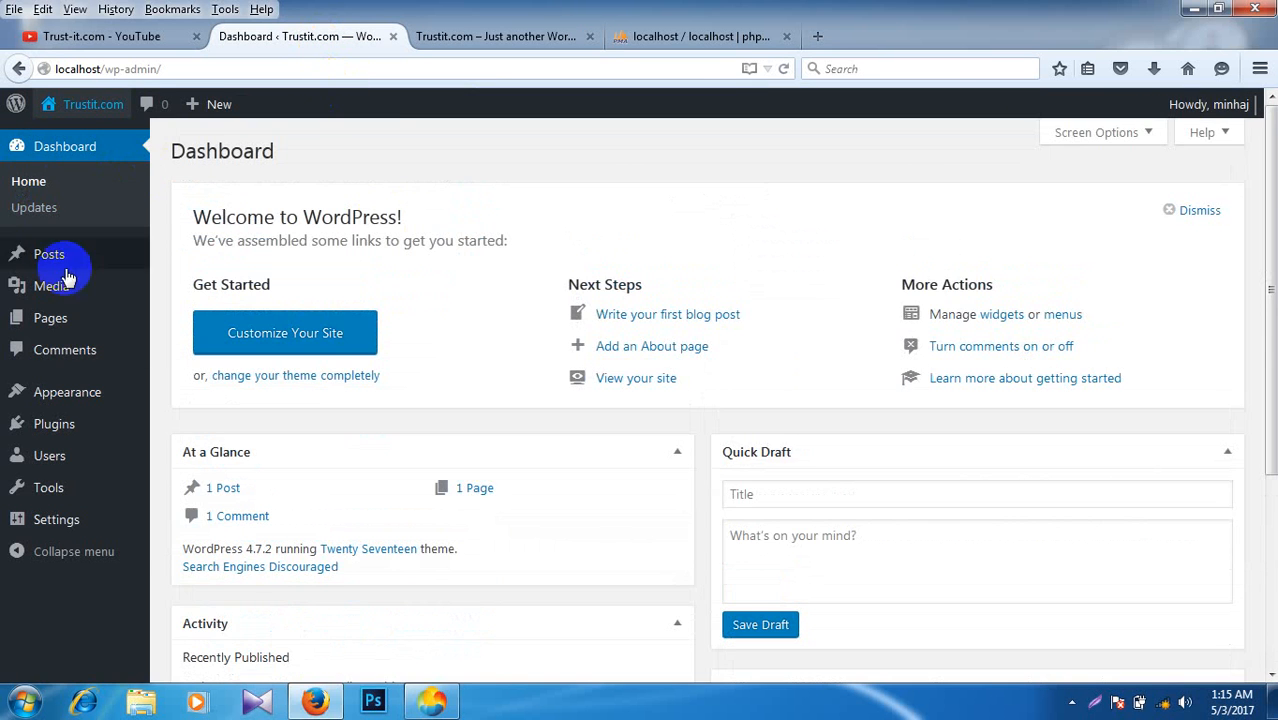
{"action": "scroll", "coordinate": [57, 480], "scroll_direction": "down", "scroll_amount": 5}
{"action": "scroll", "coordinate": [592, 312], "scroll_direction": "up", "scroll_amount": 5}
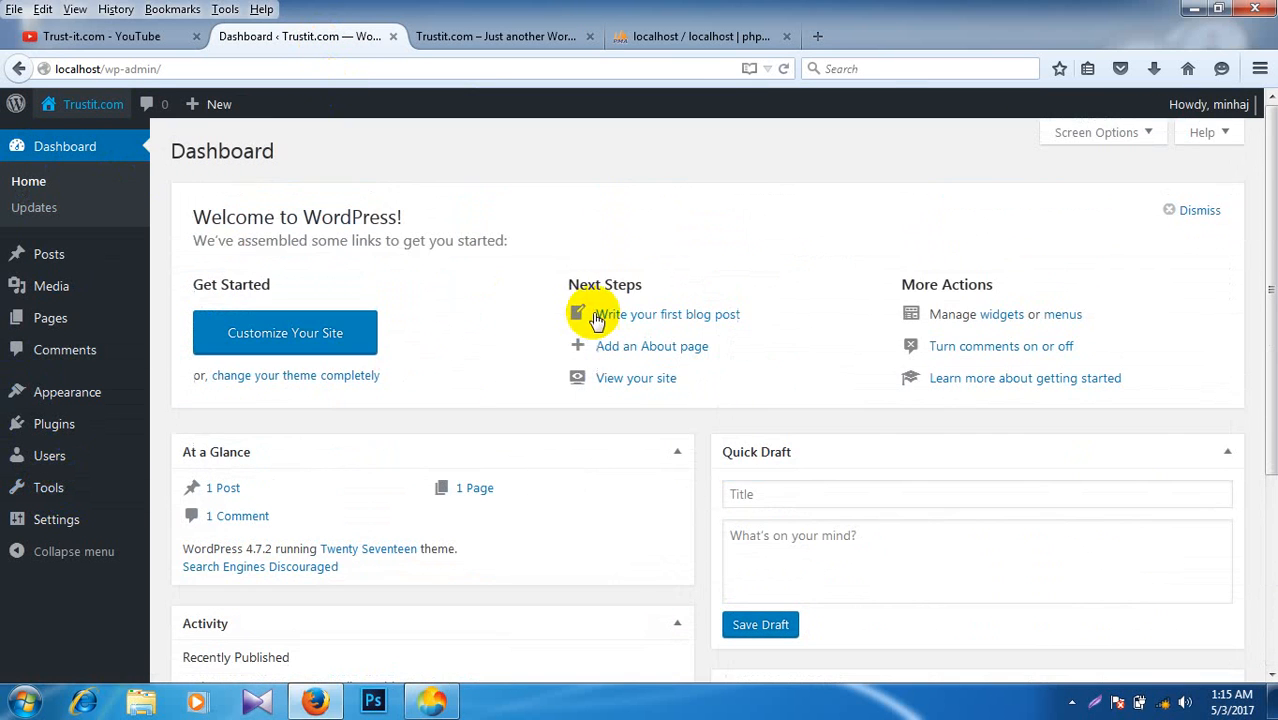
{"action": "scroll", "coordinate": [82, 338], "scroll_direction": "down", "scroll_amount": 3}
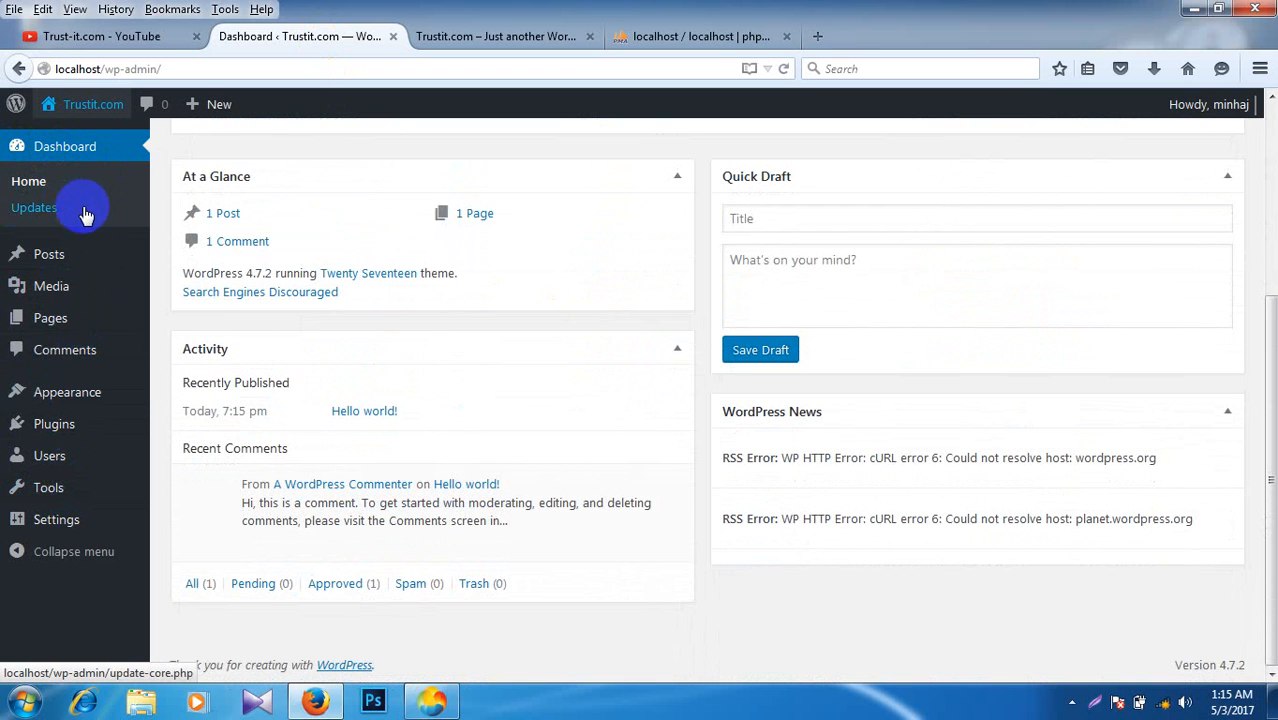
{"action": "mouse_move", "coordinate": [94, 271]}
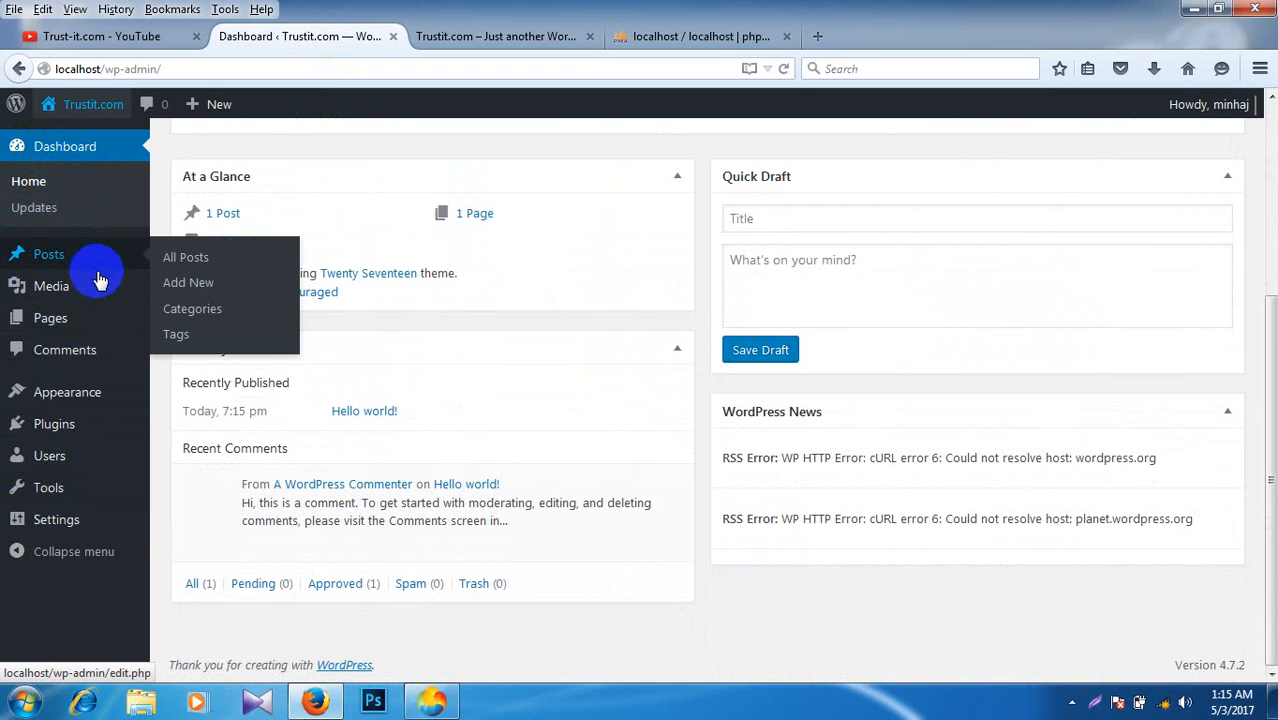
{"action": "mouse_move", "coordinate": [94, 333]}
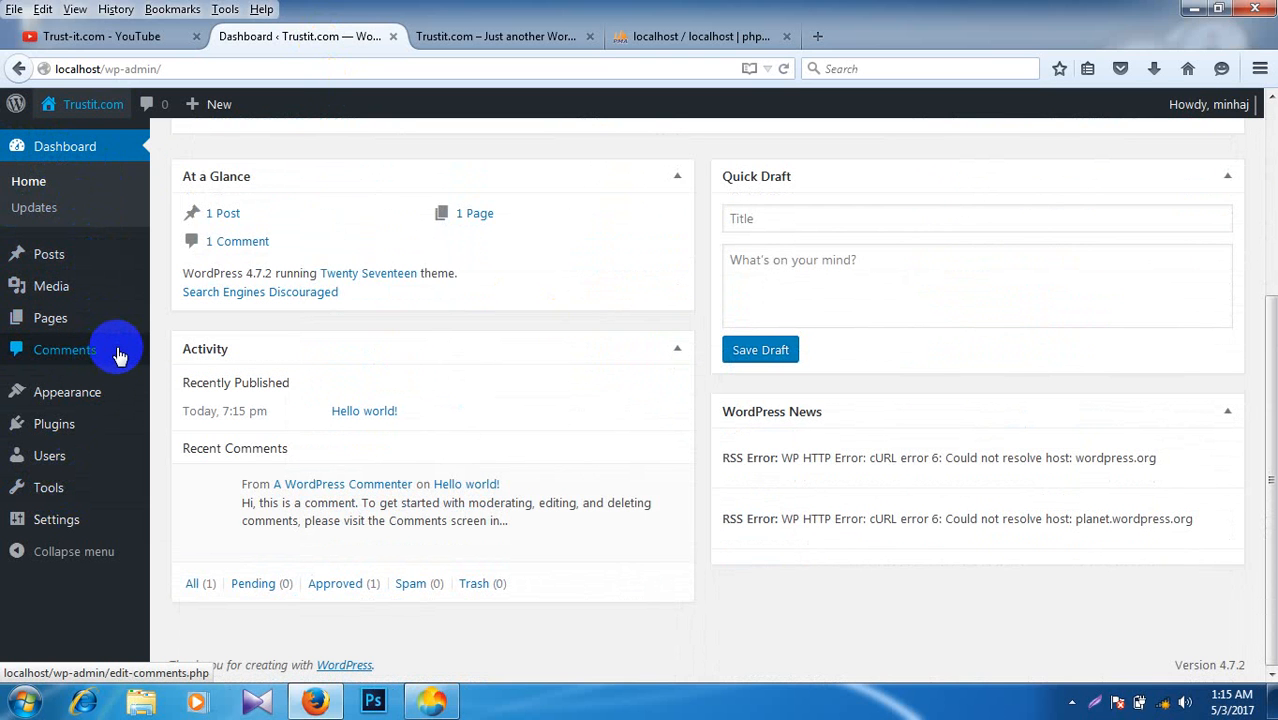
{"action": "mouse_move", "coordinate": [25, 405]}
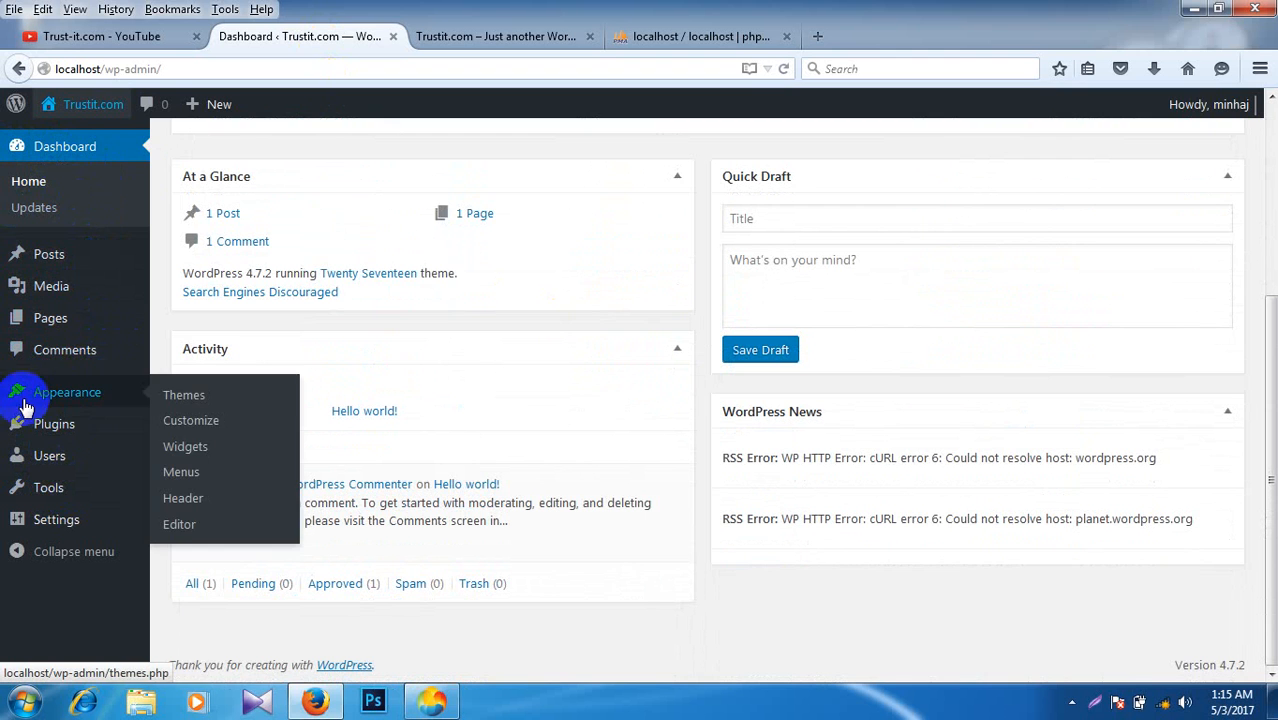
{"action": "left_click", "coordinate": [1071, 701]}
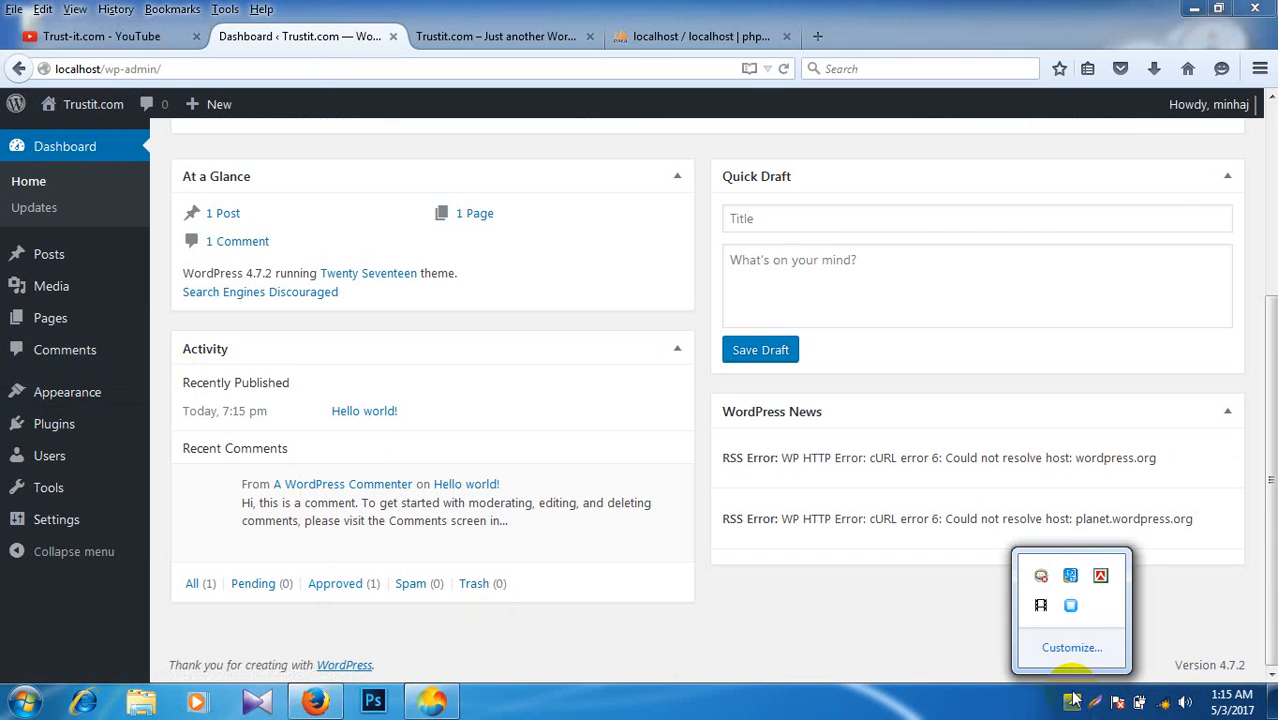